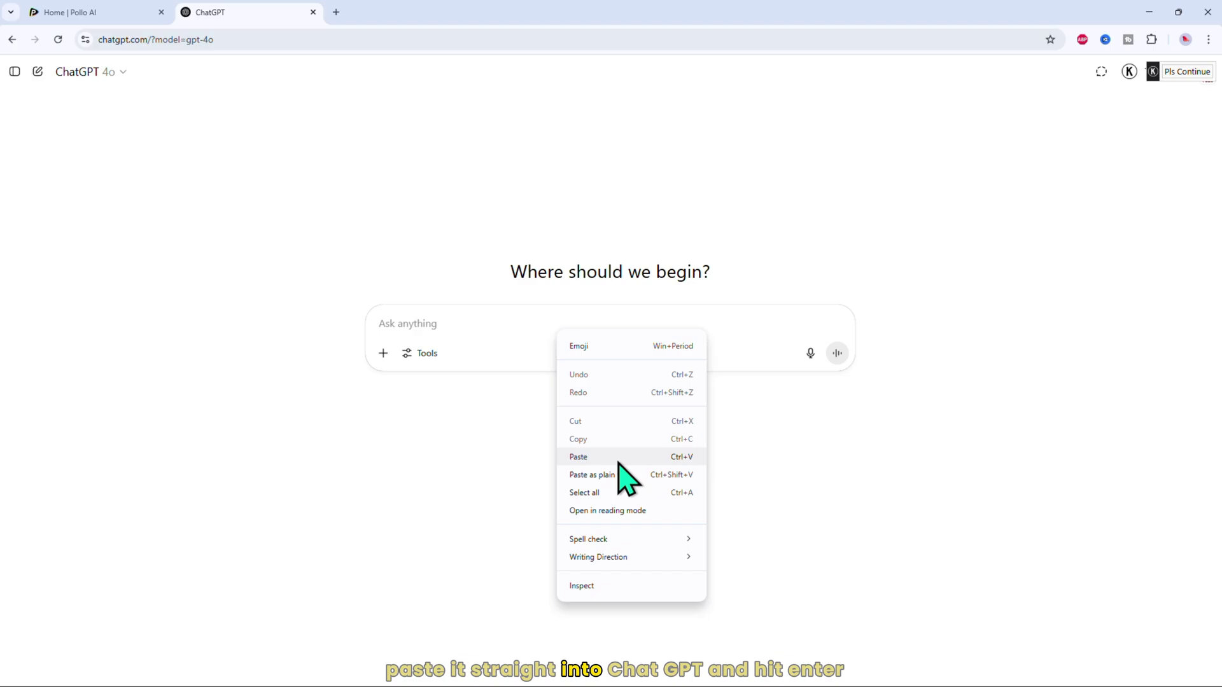
Send ChatGPT the request for a ten-scene 3D kids story and review its narrations and image prompts.
{"action": "left_click", "coordinate": [602, 457]}
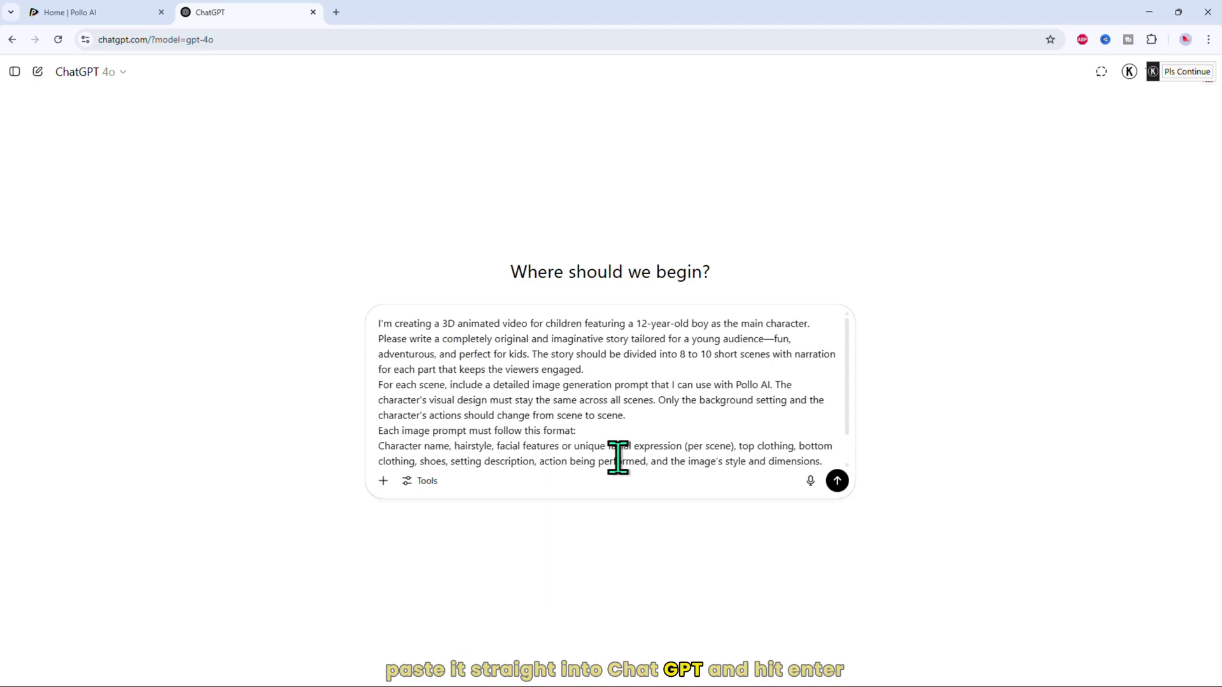
{"action": "left_click", "coordinate": [838, 482]}
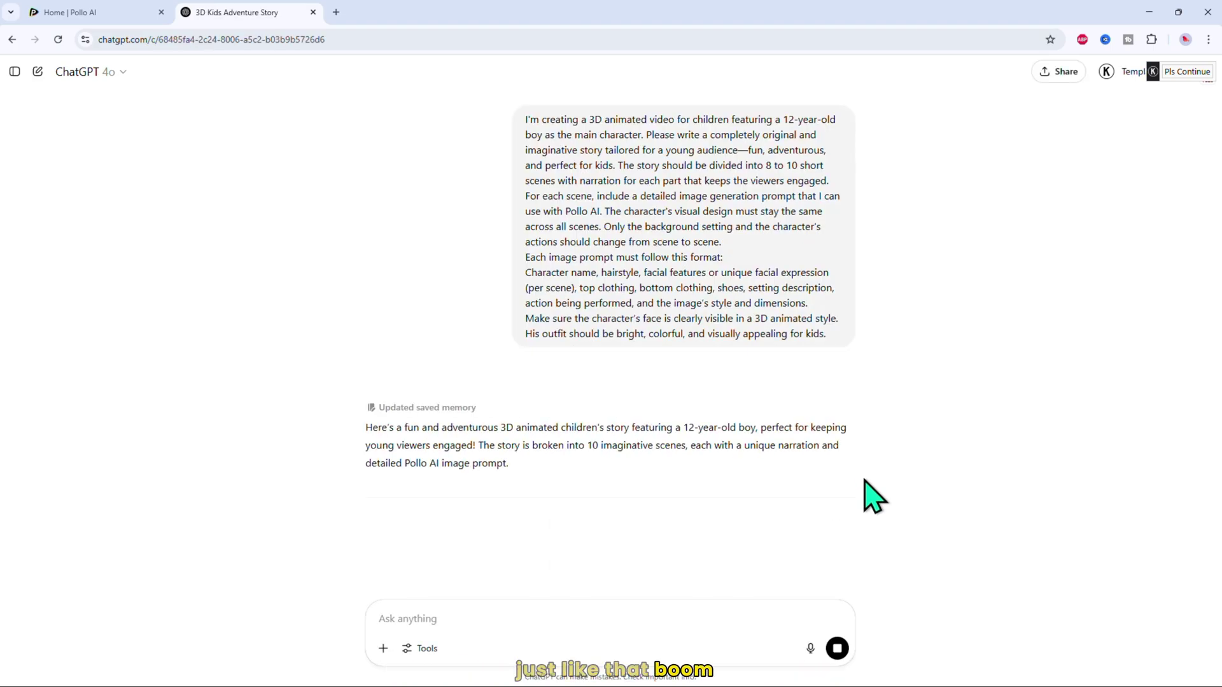
{"action": "scroll", "coordinate": [893, 503], "scroll_direction": "down", "scroll_amount": 10}
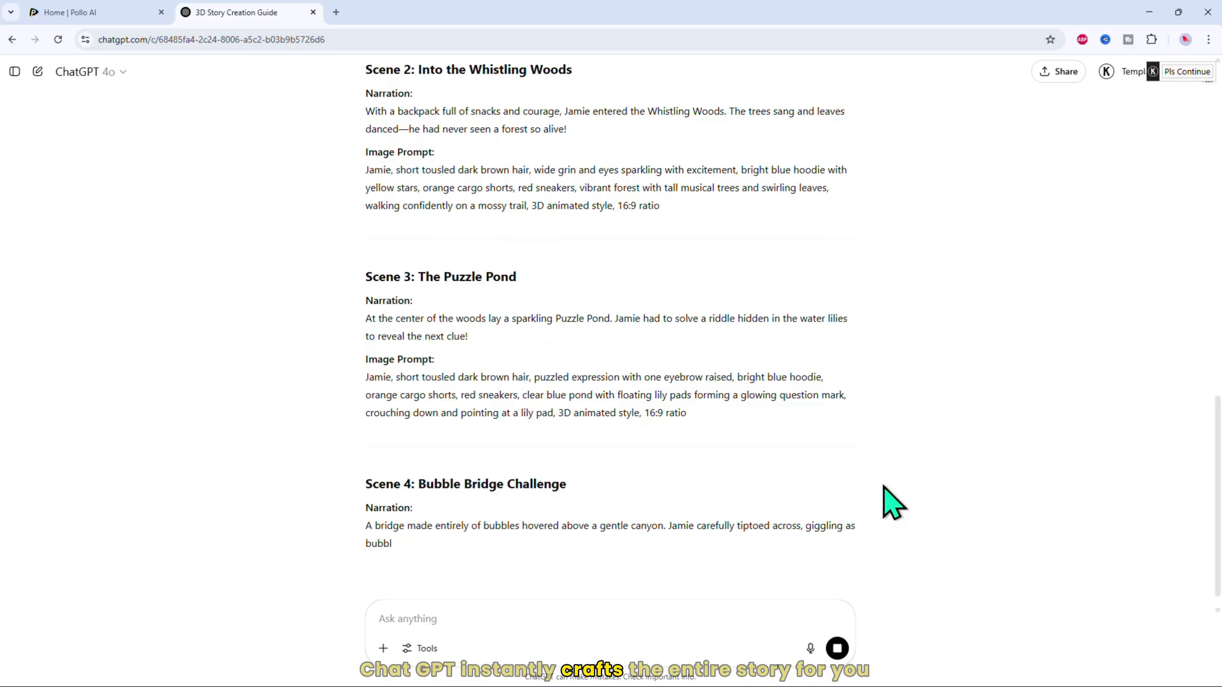
{"action": "scroll", "coordinate": [893, 503], "scroll_direction": "down", "scroll_amount": 6}
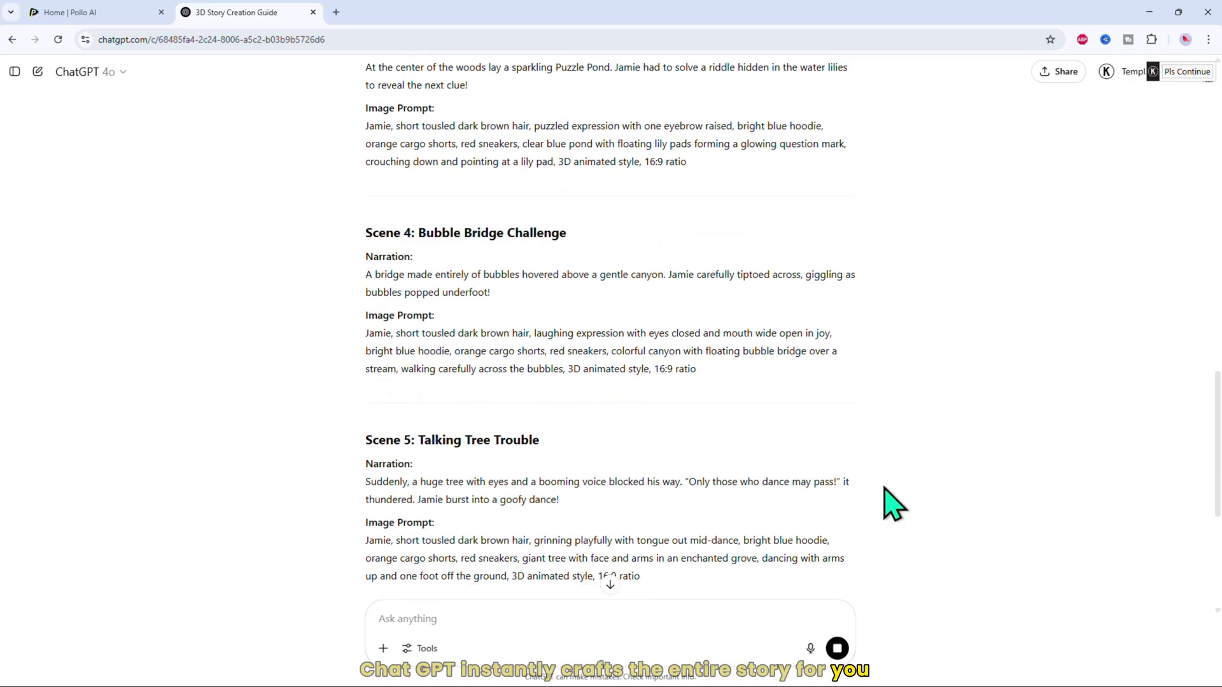
{"action": "scroll", "coordinate": [893, 503], "scroll_direction": "down", "scroll_amount": 10}
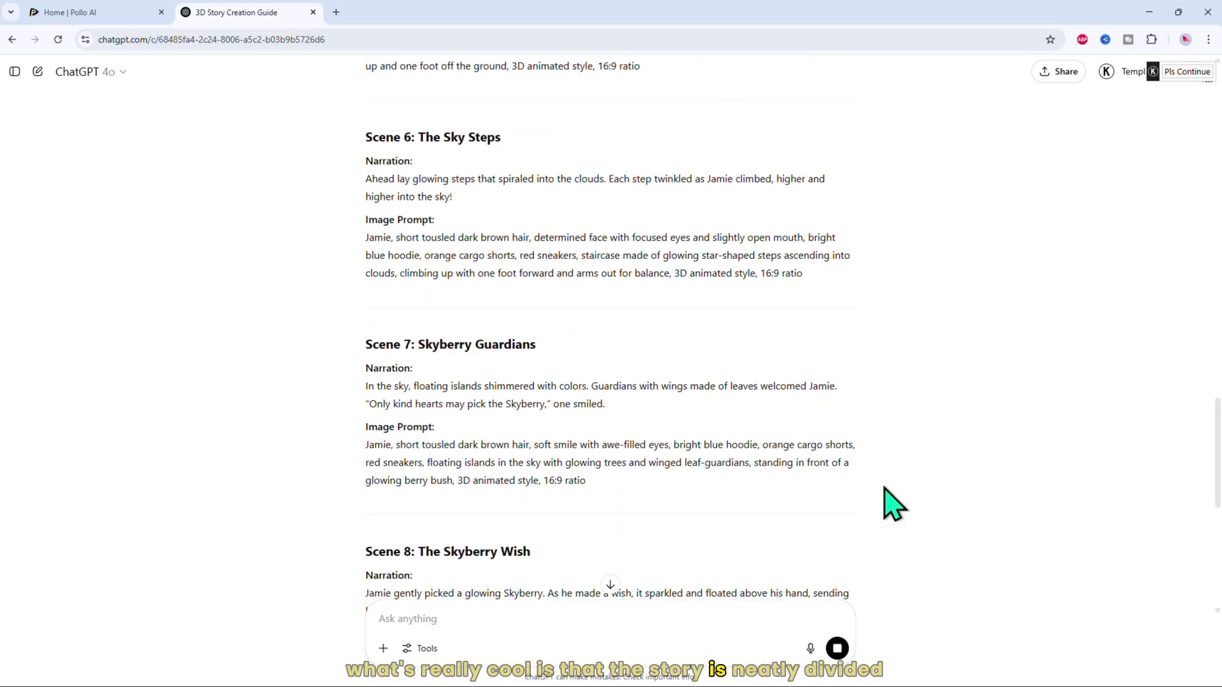
{"action": "scroll", "coordinate": [893, 503], "scroll_direction": "down", "scroll_amount": 1}
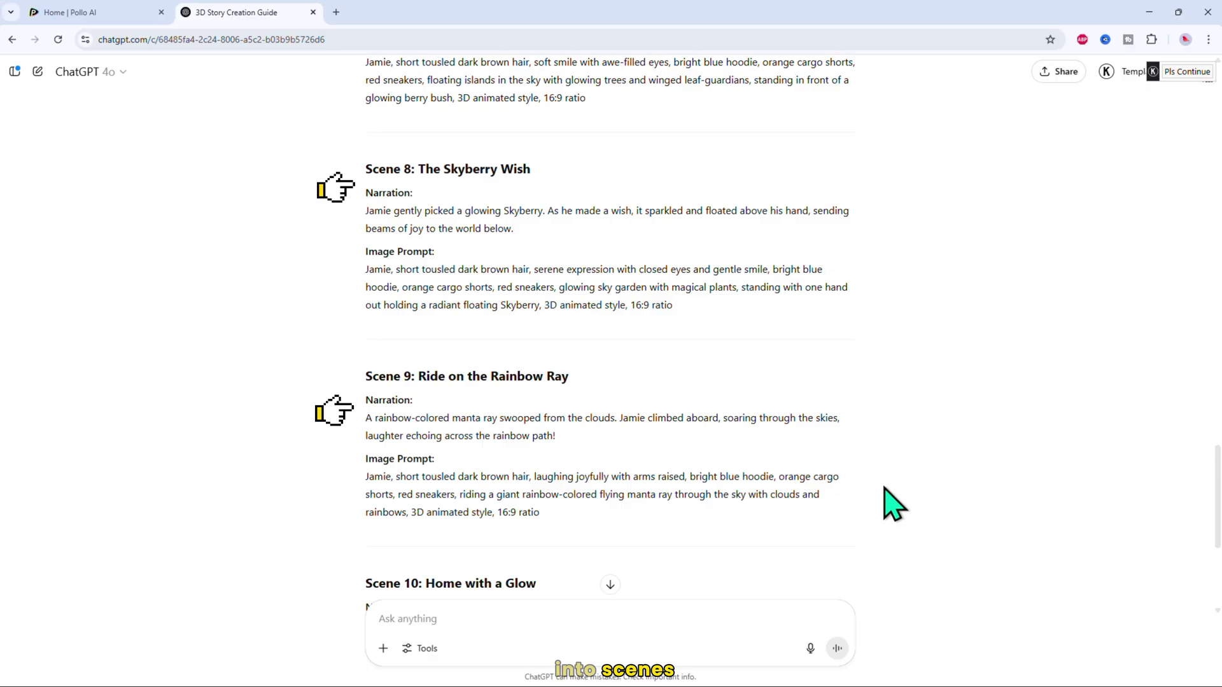
{"action": "scroll", "coordinate": [893, 503], "scroll_direction": "up", "scroll_amount": 20}
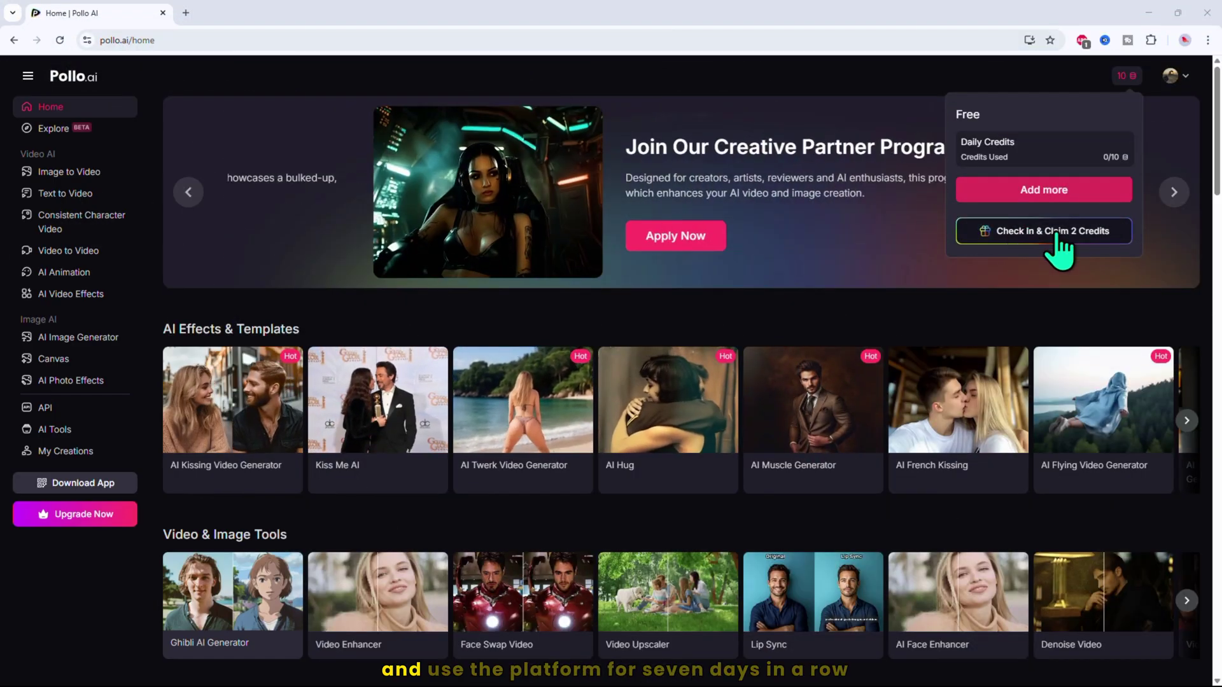
Open Pollo AI's seven-day check-in offer from the credits counter.
{"action": "left_click", "coordinate": [1055, 233]}
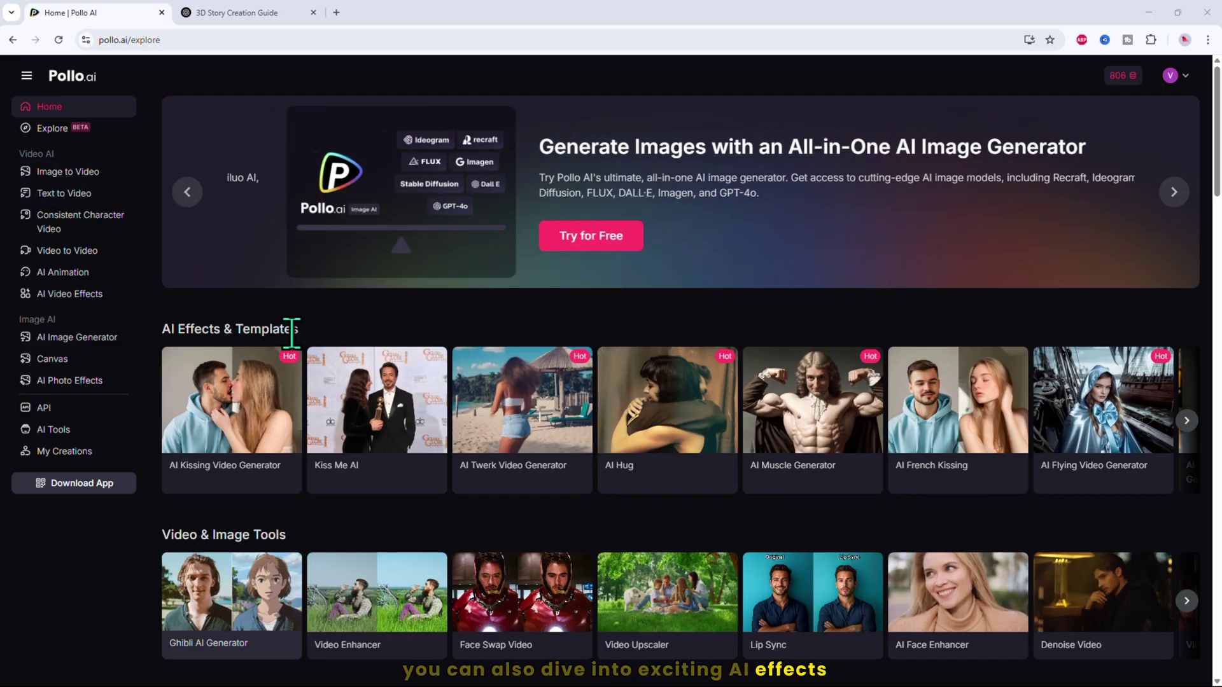
{"action": "mouse_move", "coordinate": [283, 487]}
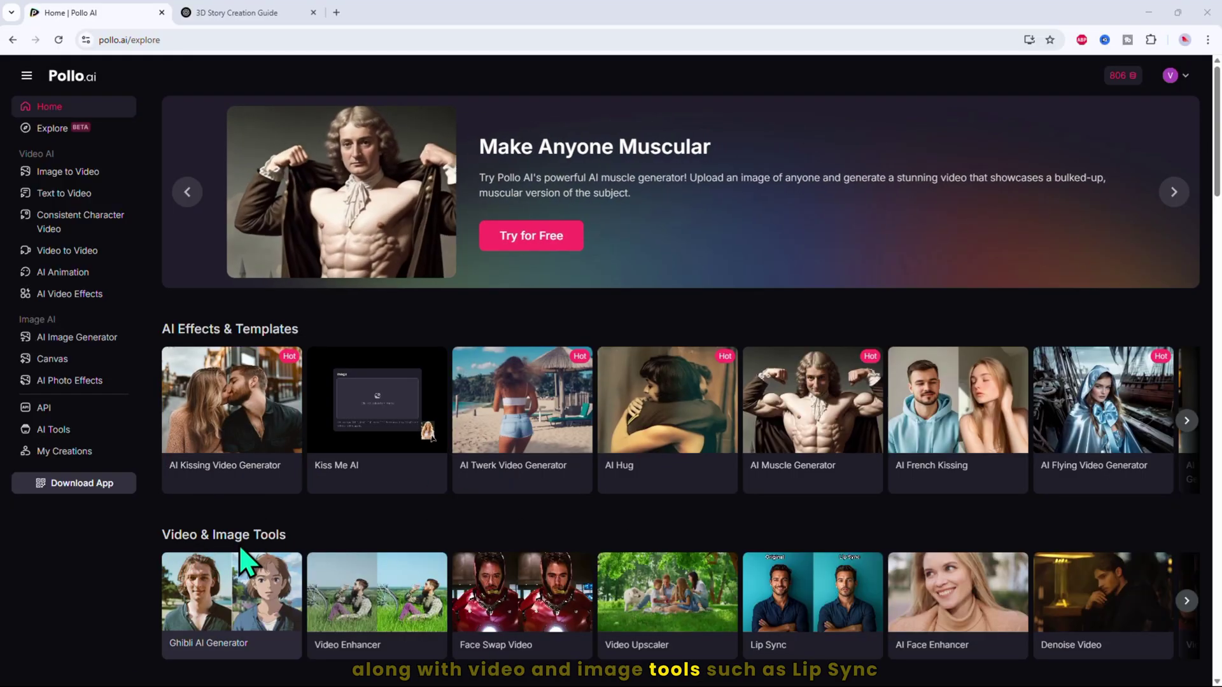
{"action": "scroll", "coordinate": [248, 553], "scroll_direction": "down", "scroll_amount": 3}
{"action": "mouse_move", "coordinate": [798, 465]}
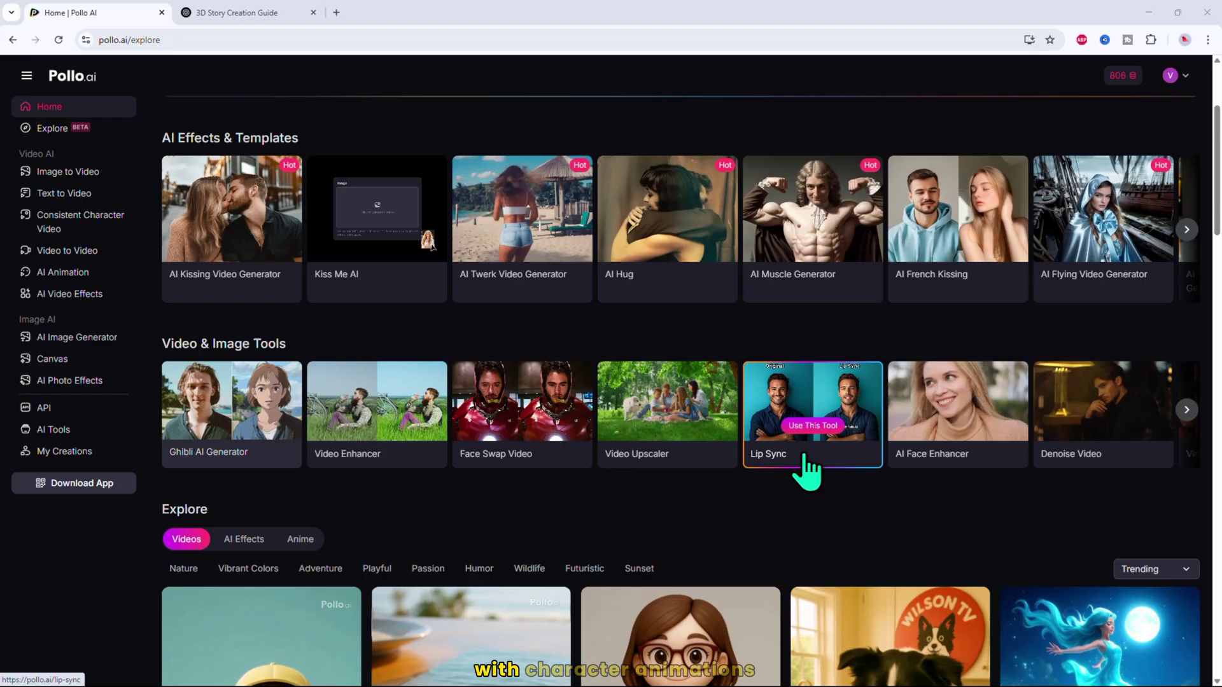
{"action": "mouse_move", "coordinate": [623, 449]}
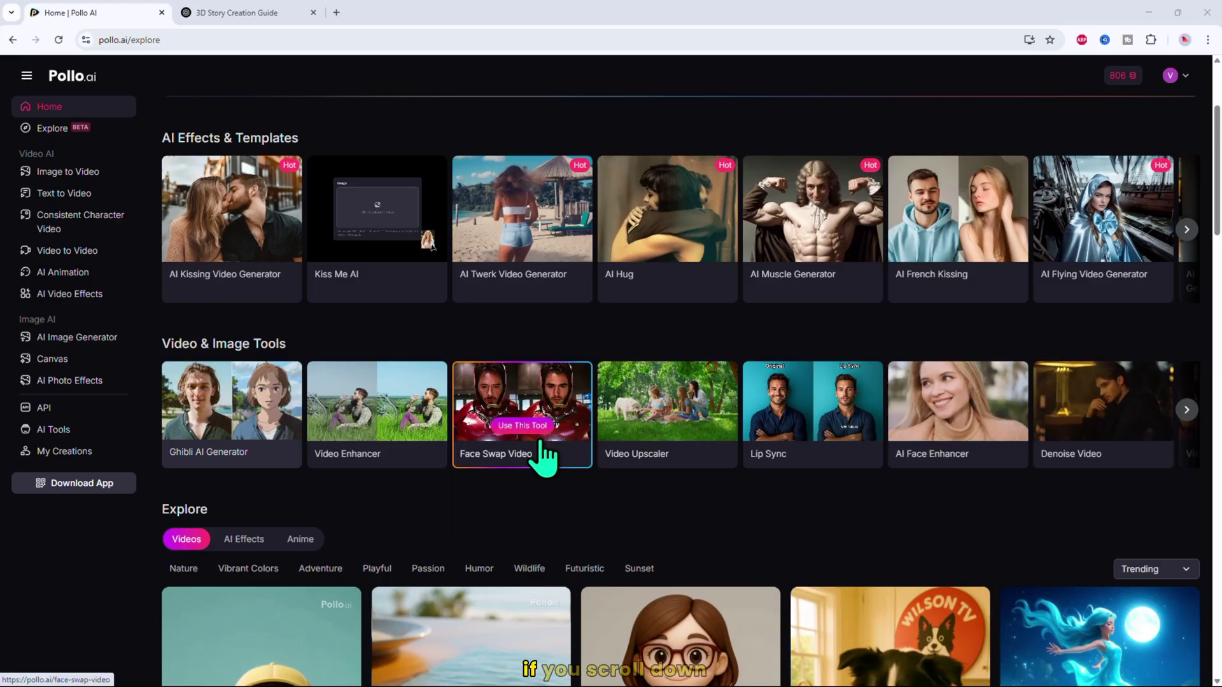
{"action": "scroll", "coordinate": [437, 477], "scroll_direction": "down", "scroll_amount": 4}
{"action": "scroll", "coordinate": [434, 463], "scroll_direction": "down", "scroll_amount": 2}
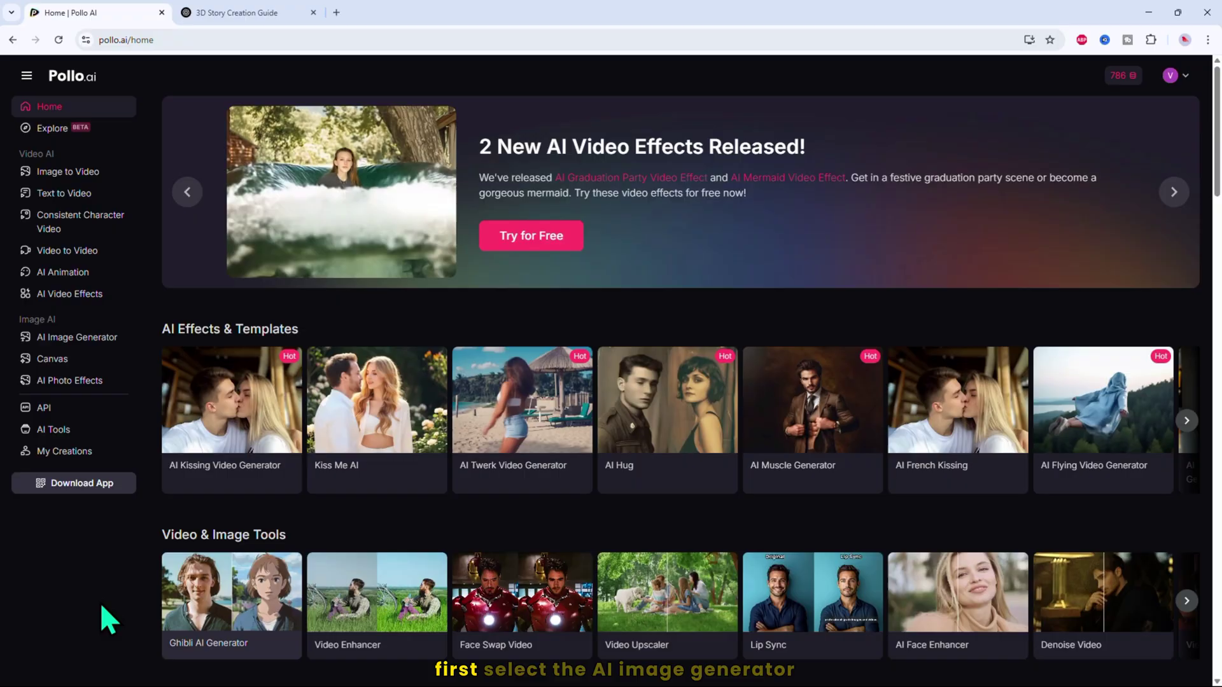
In the AI Image Generator, check the available models and paste the Scene 1 image prompt.
{"action": "left_click", "coordinate": [56, 341]}
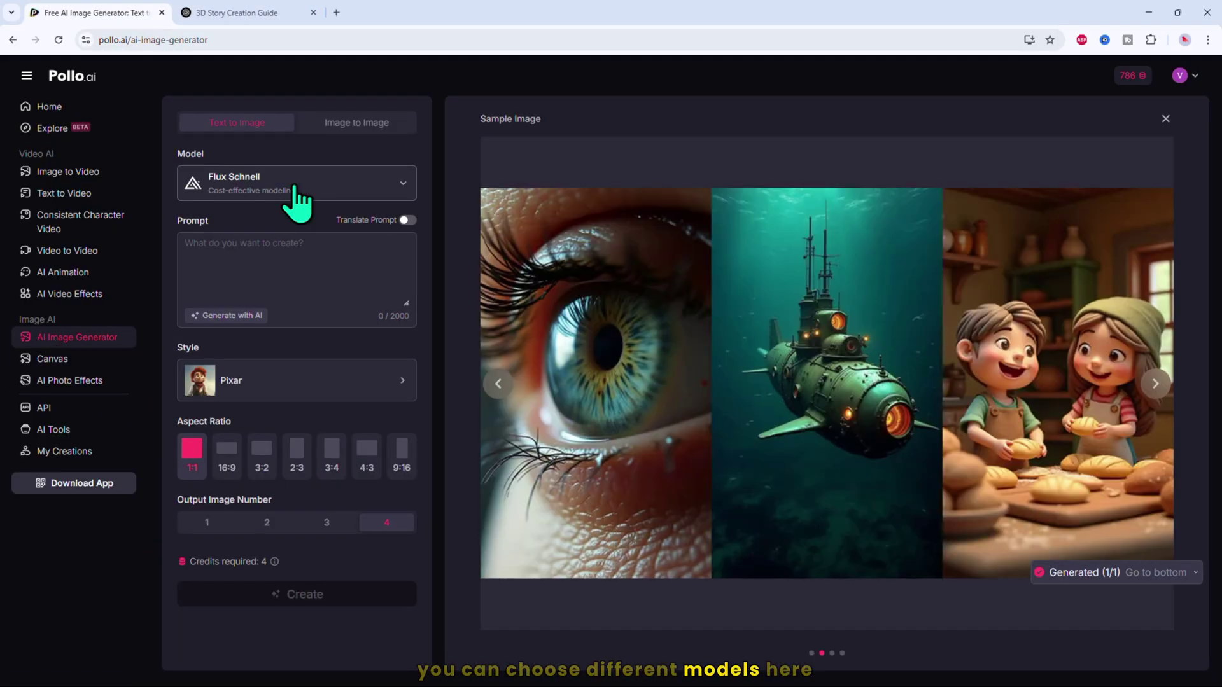
{"action": "left_click", "coordinate": [295, 191]}
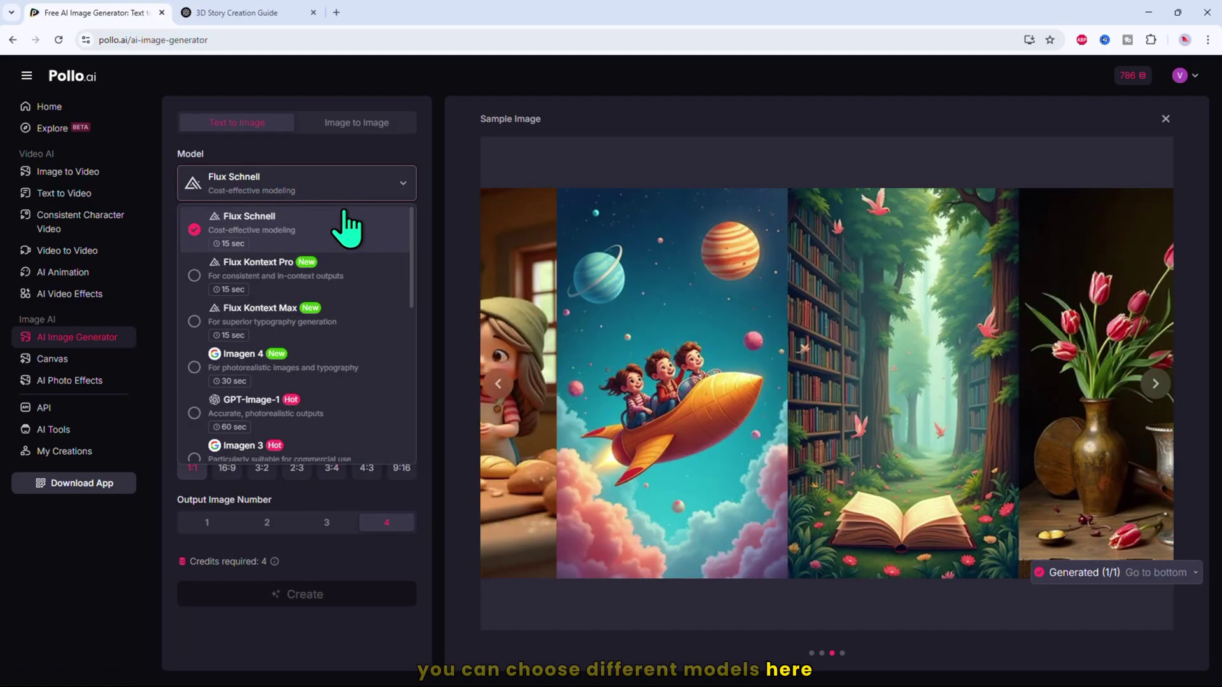
{"action": "scroll", "coordinate": [338, 322], "scroll_direction": "down", "scroll_amount": 5}
{"action": "scroll", "coordinate": [331, 414], "scroll_direction": "up", "scroll_amount": 5}
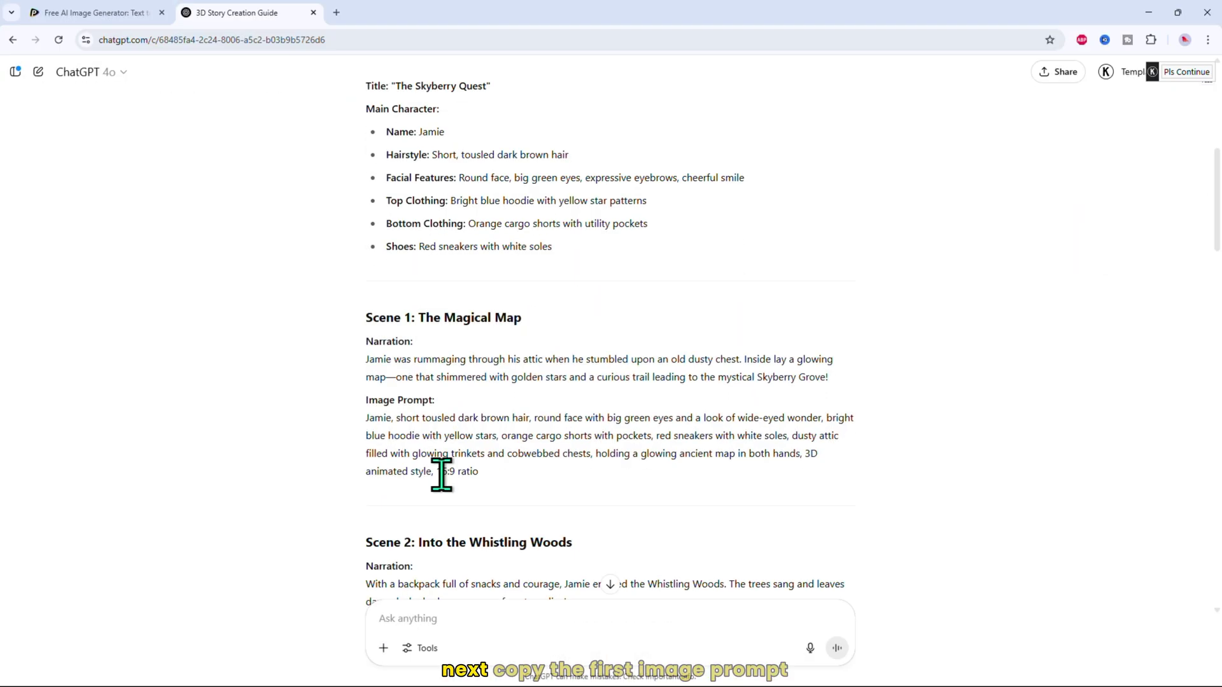
{"action": "left_click_drag", "start_coordinate": [366, 419], "coordinate": [436, 478]}
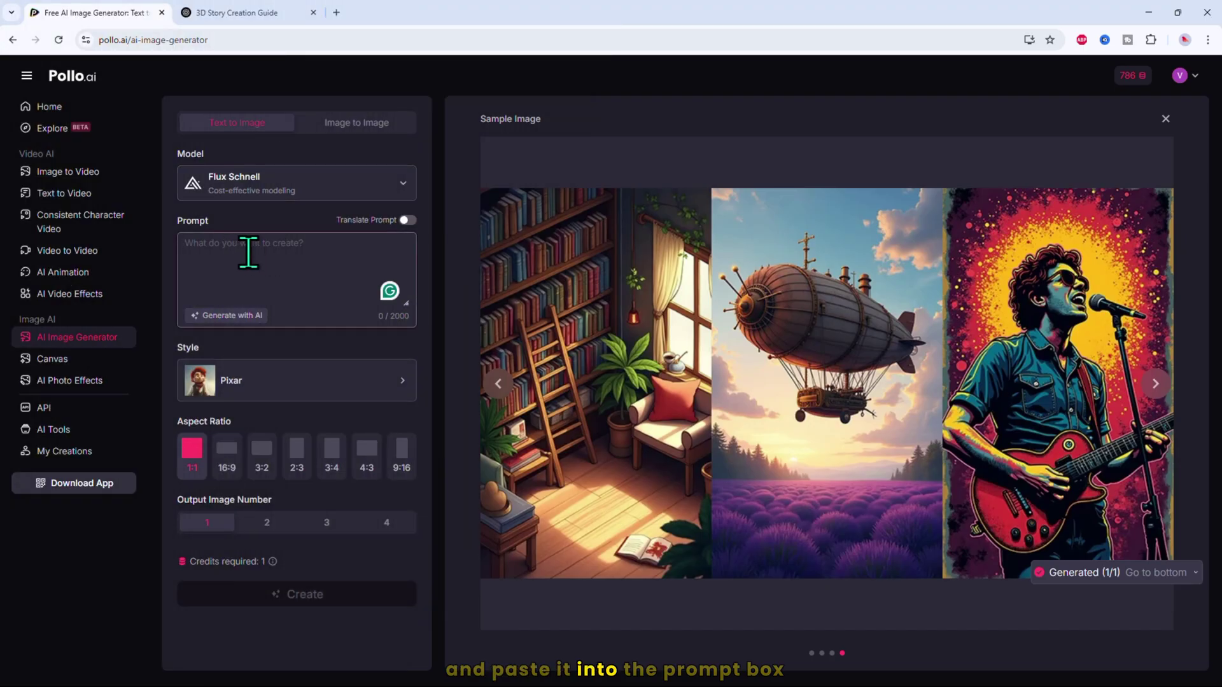
{"action": "left_click", "coordinate": [299, 264]}
{"action": "key", "text": "ctrl+v"}
Set 3D Render style, 16:9 ratio and 4 output images, then create.
{"action": "left_click", "coordinate": [341, 391]}
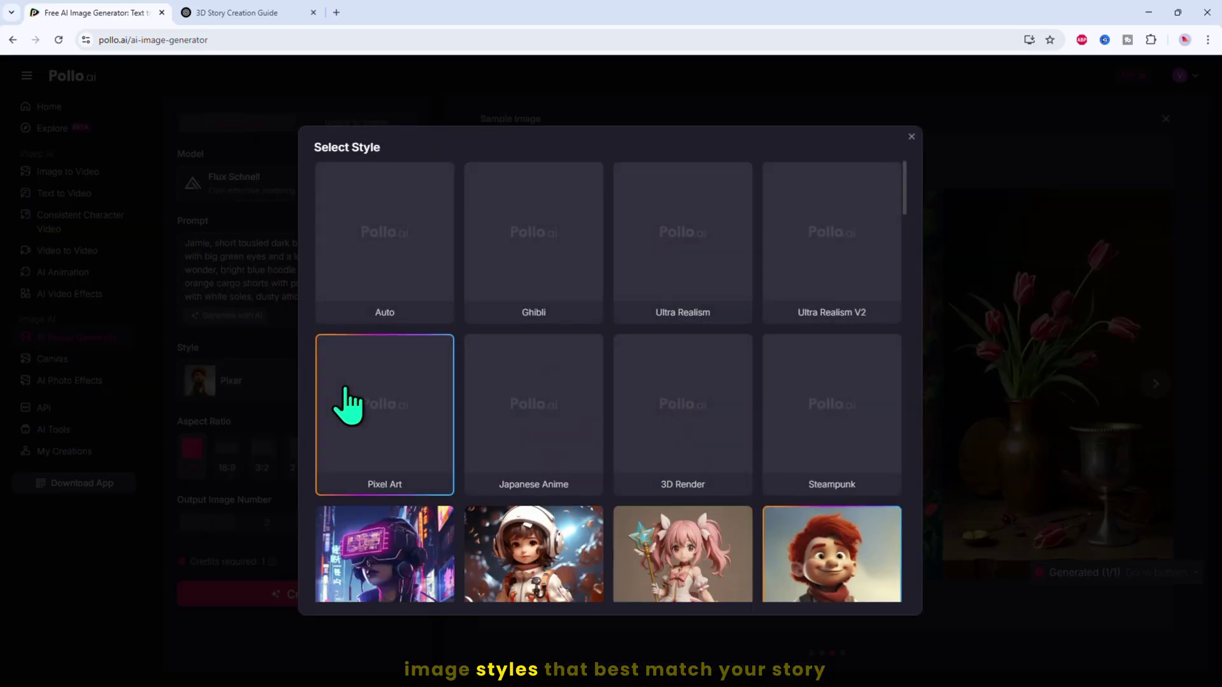
{"action": "scroll", "coordinate": [627, 559], "scroll_direction": "down", "scroll_amount": 3}
{"action": "scroll", "coordinate": [629, 560], "scroll_direction": "up", "scroll_amount": 2}
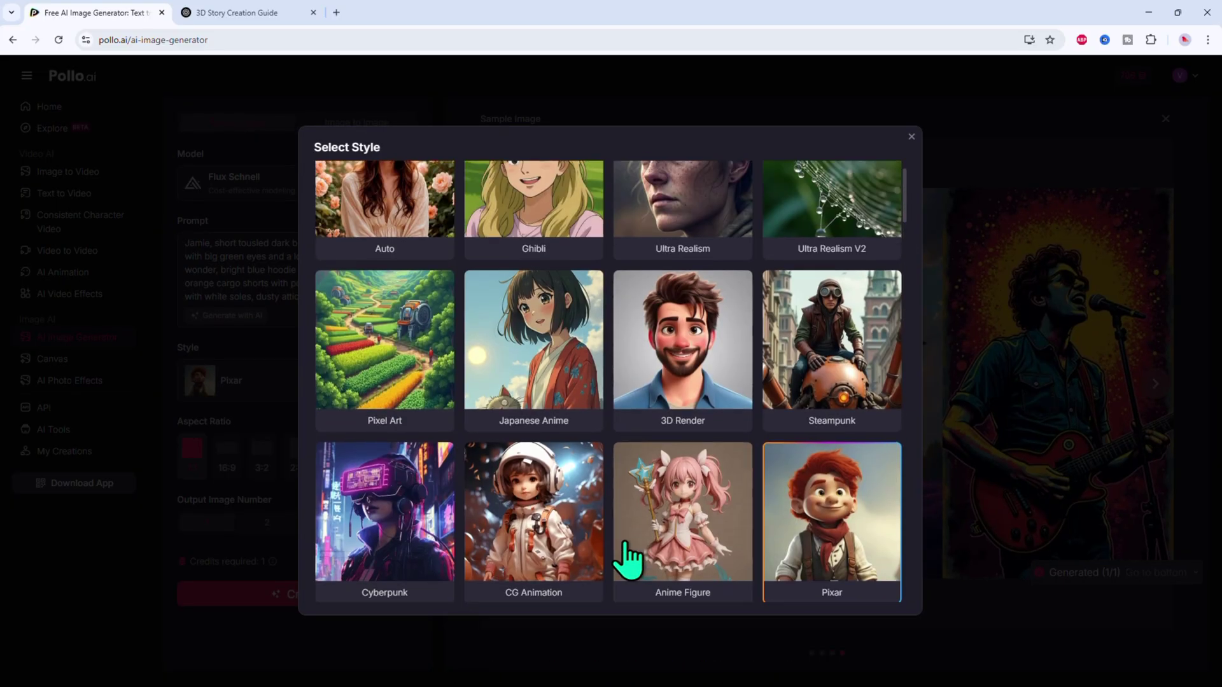
{"action": "left_click", "coordinate": [674, 366]}
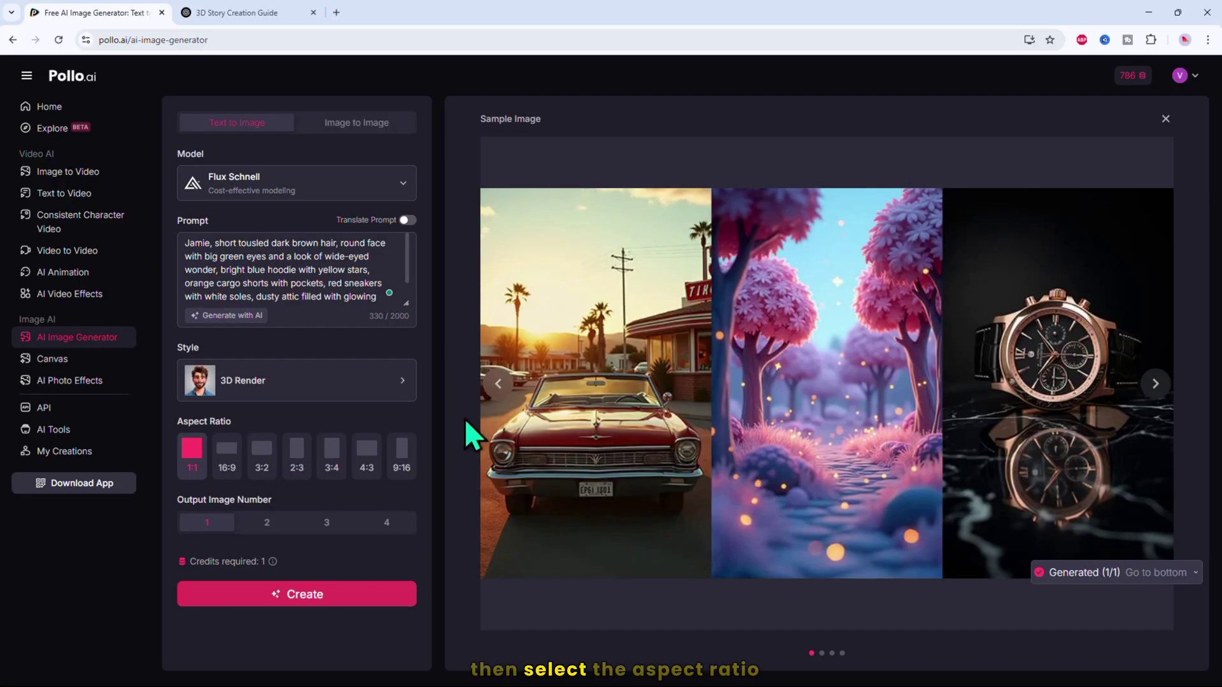
{"action": "left_click", "coordinate": [229, 481]}
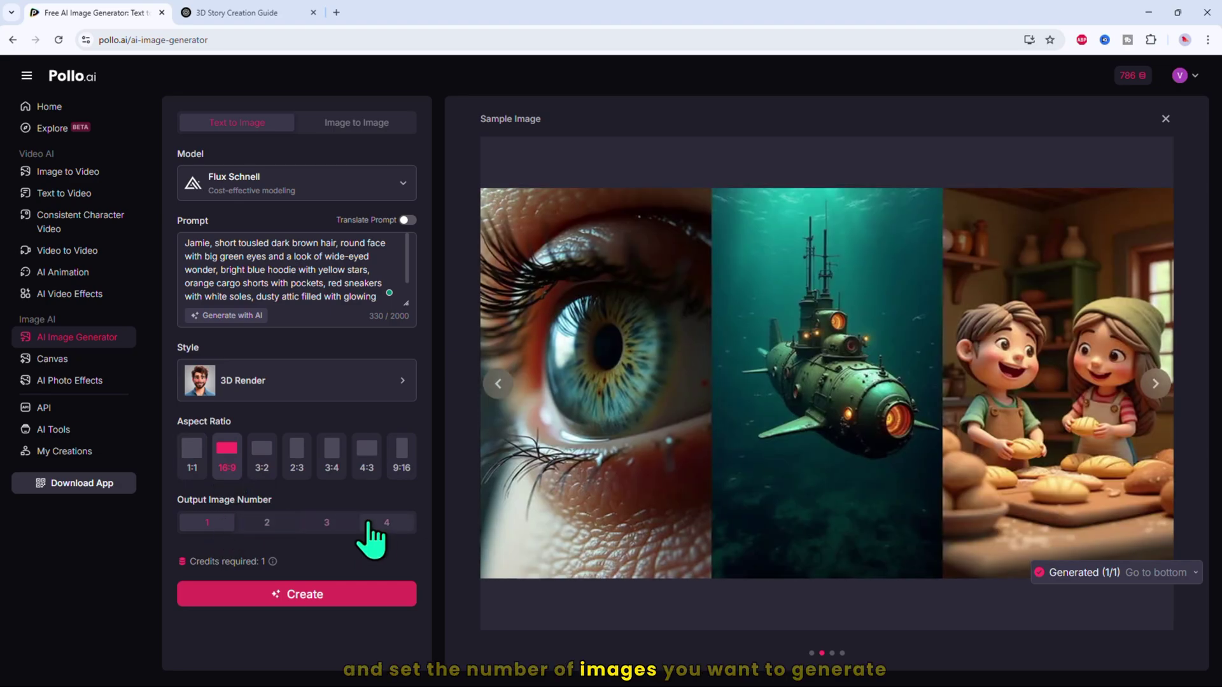
{"action": "left_click", "coordinate": [207, 522]}
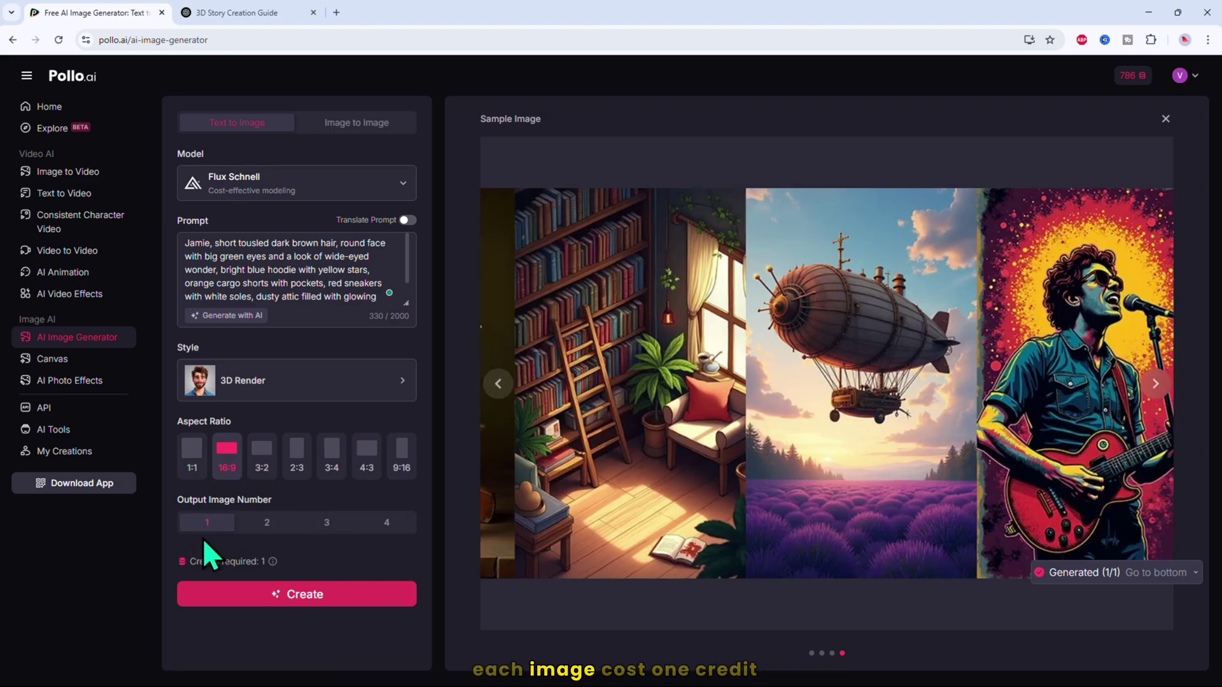
{"action": "mouse_move", "coordinate": [274, 562]}
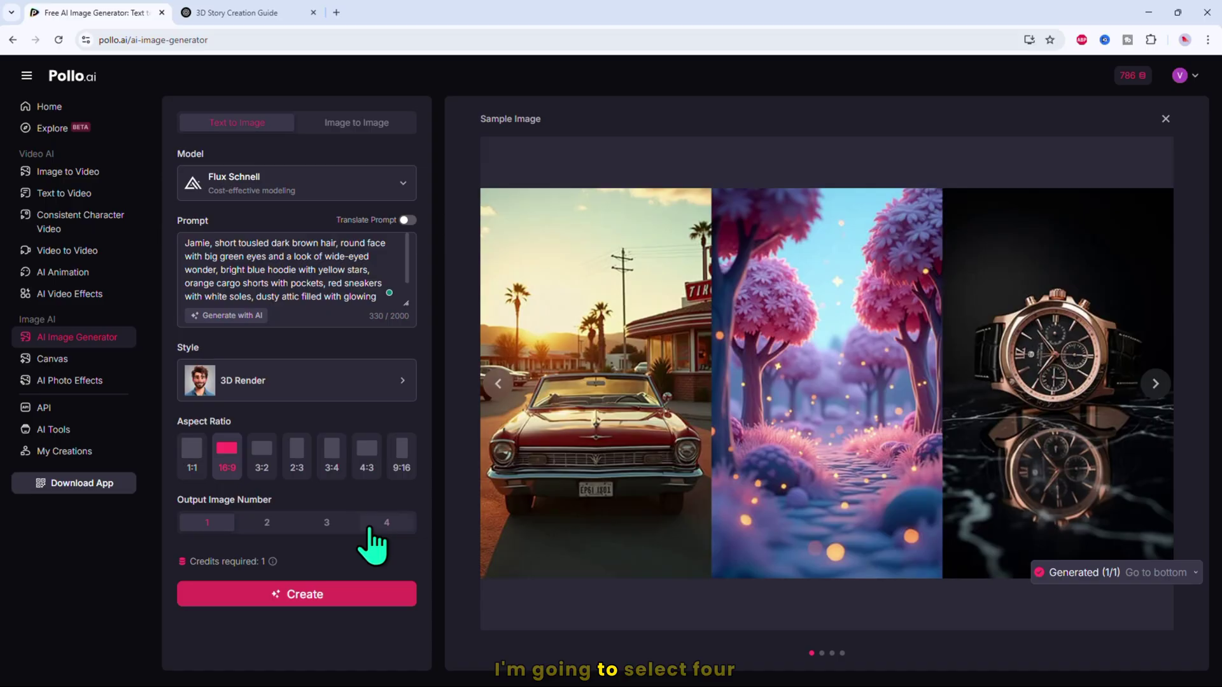
{"action": "left_click", "coordinate": [375, 528]}
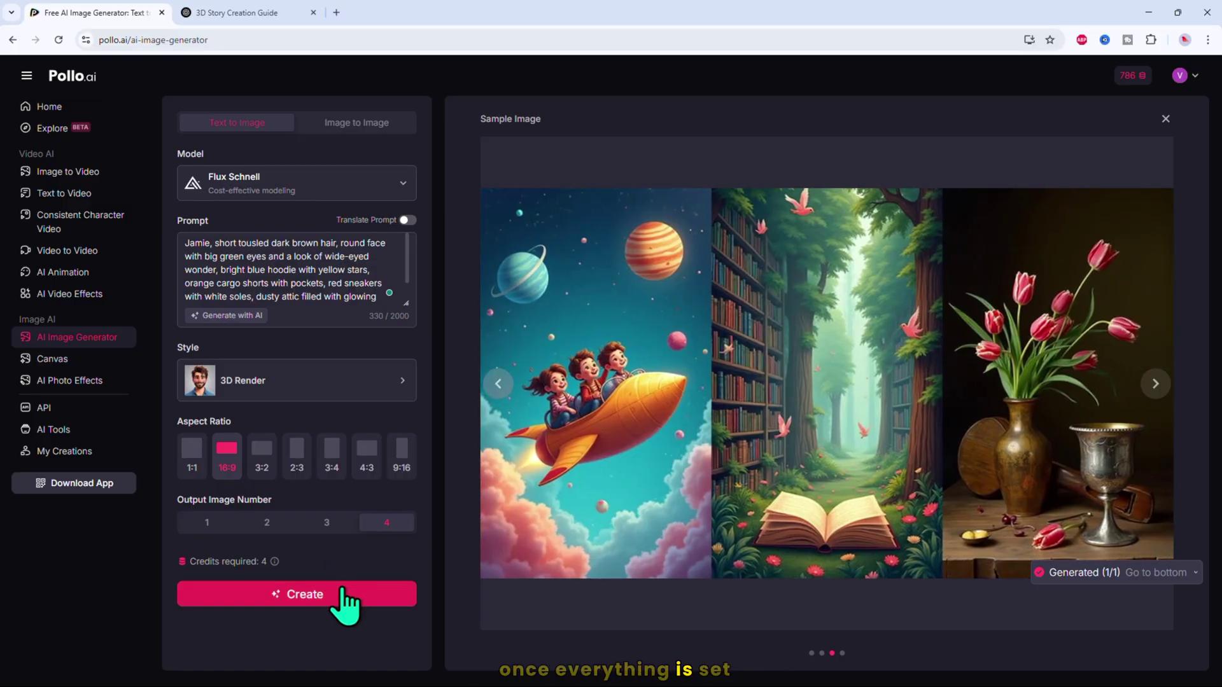
{"action": "left_click", "coordinate": [298, 604]}
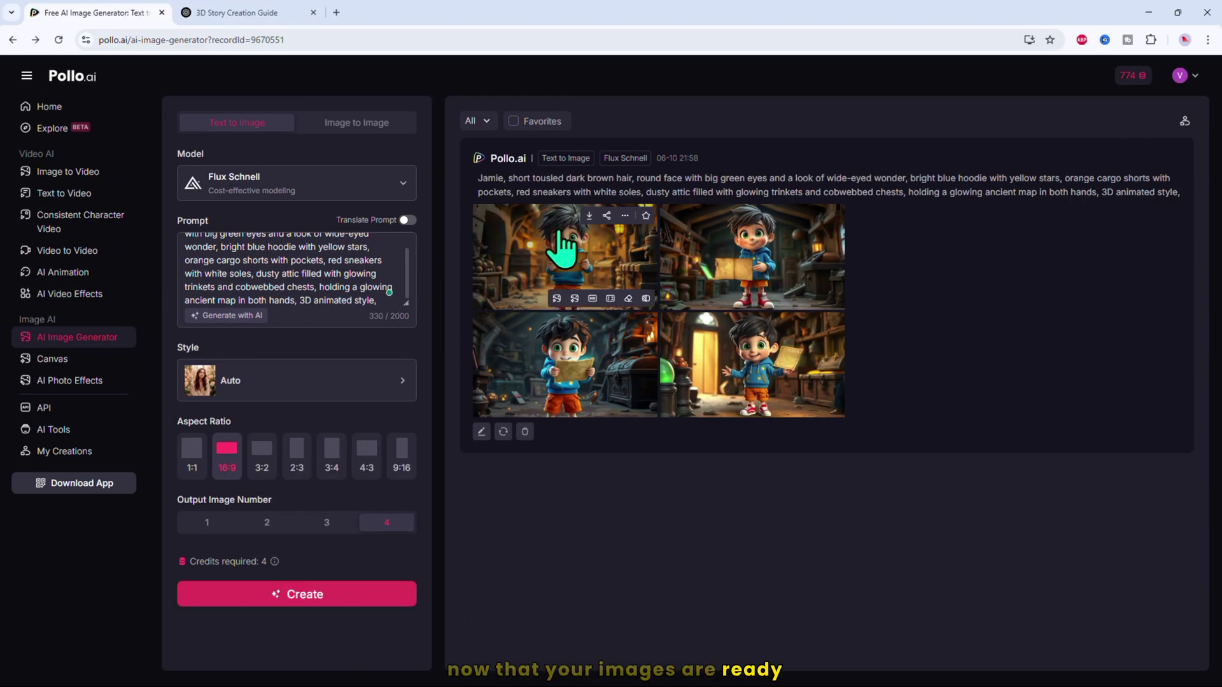
Compare the four generated Scene 1 images and settle on the second one.
{"action": "left_click", "coordinate": [530, 254]}
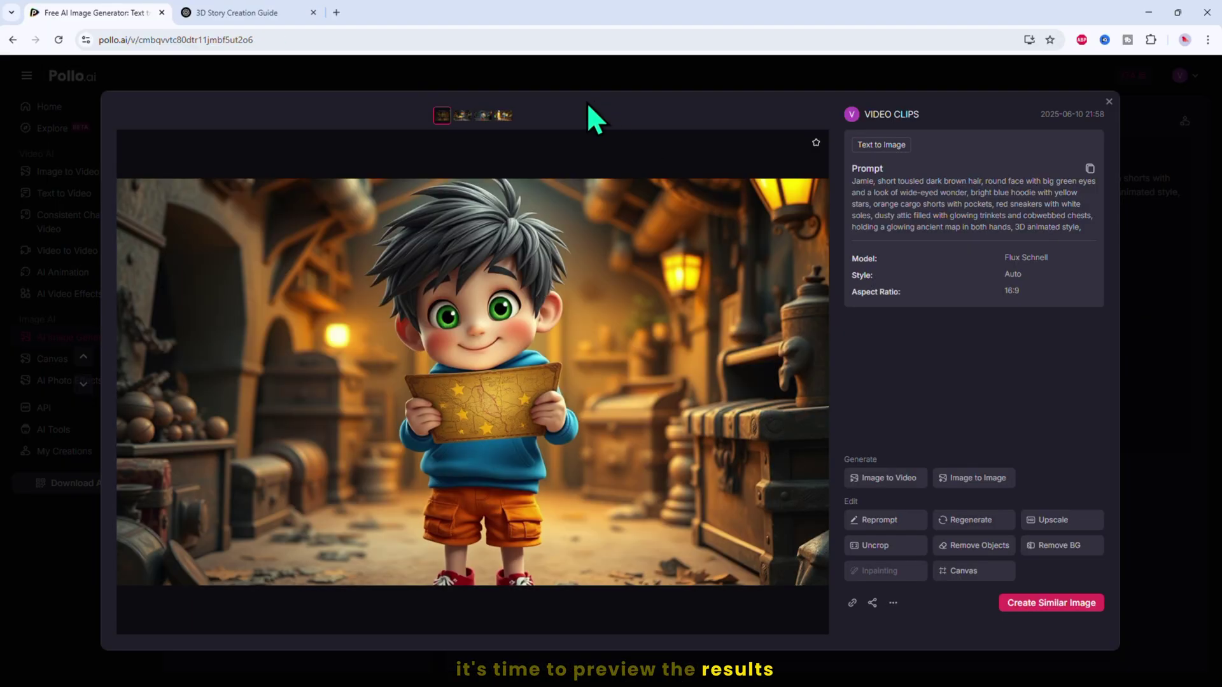
{"action": "left_click", "coordinate": [461, 117]}
{"action": "left_click", "coordinate": [483, 116]}
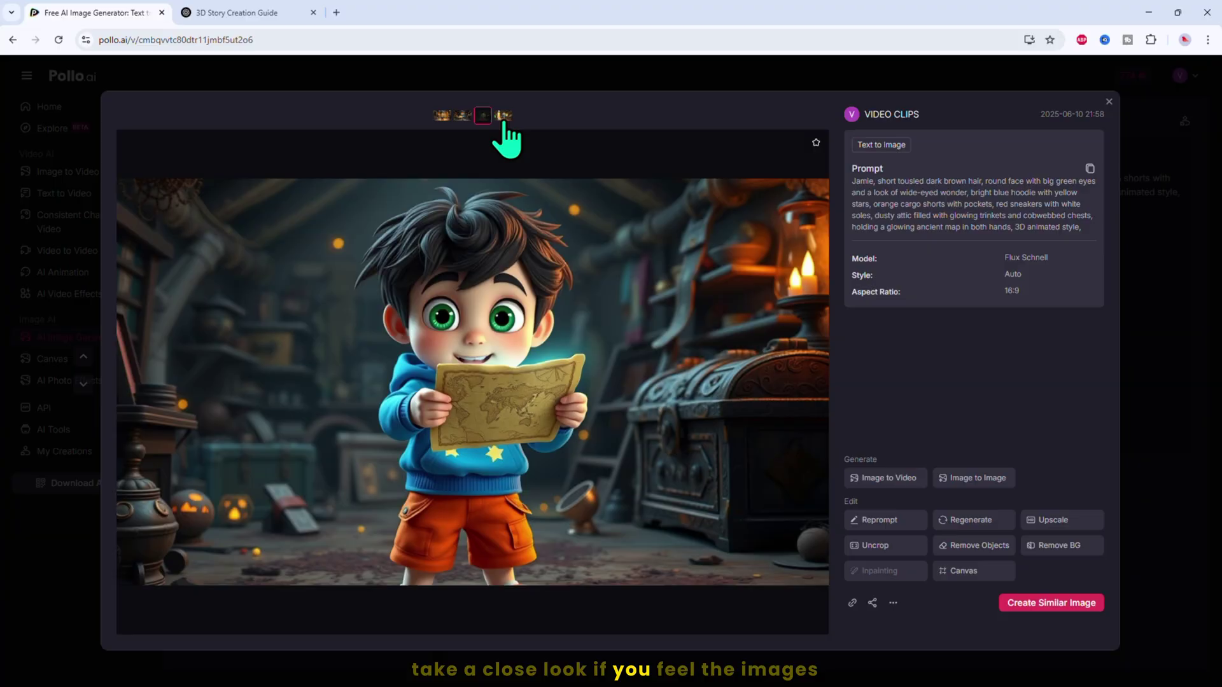
{"action": "left_click", "coordinate": [504, 116]}
{"action": "left_click", "coordinate": [462, 116]}
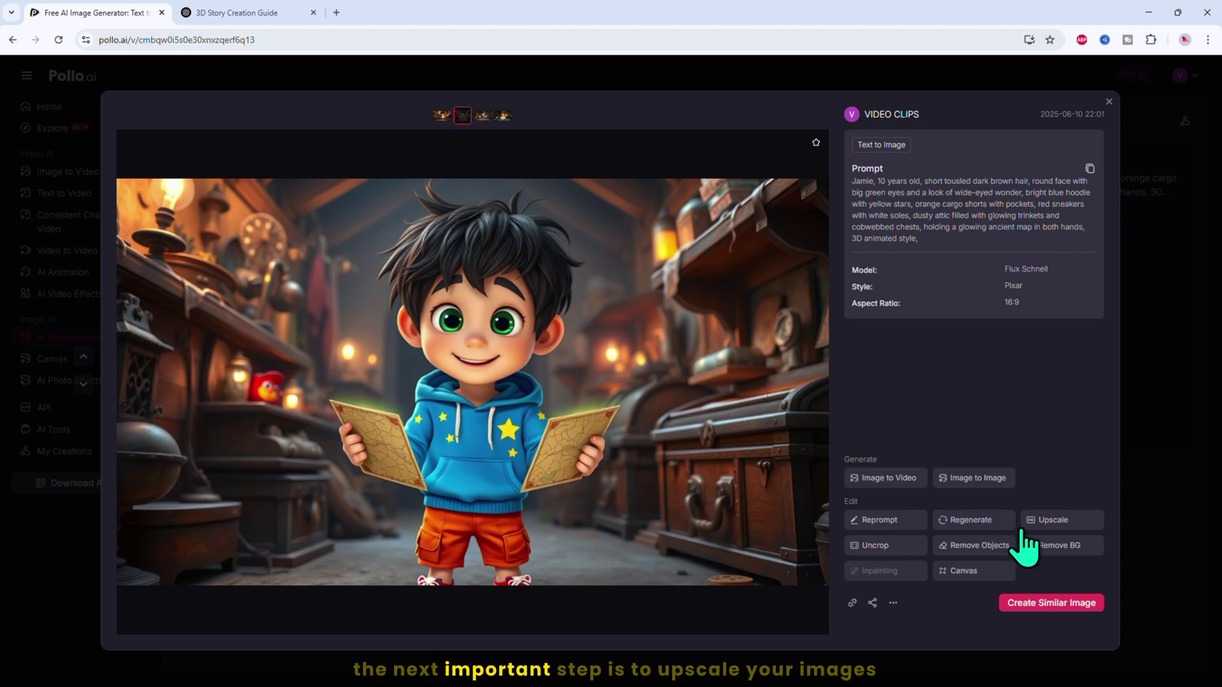
Upscale the chosen boy-with-map image 2X.
{"action": "left_click", "coordinate": [1055, 522]}
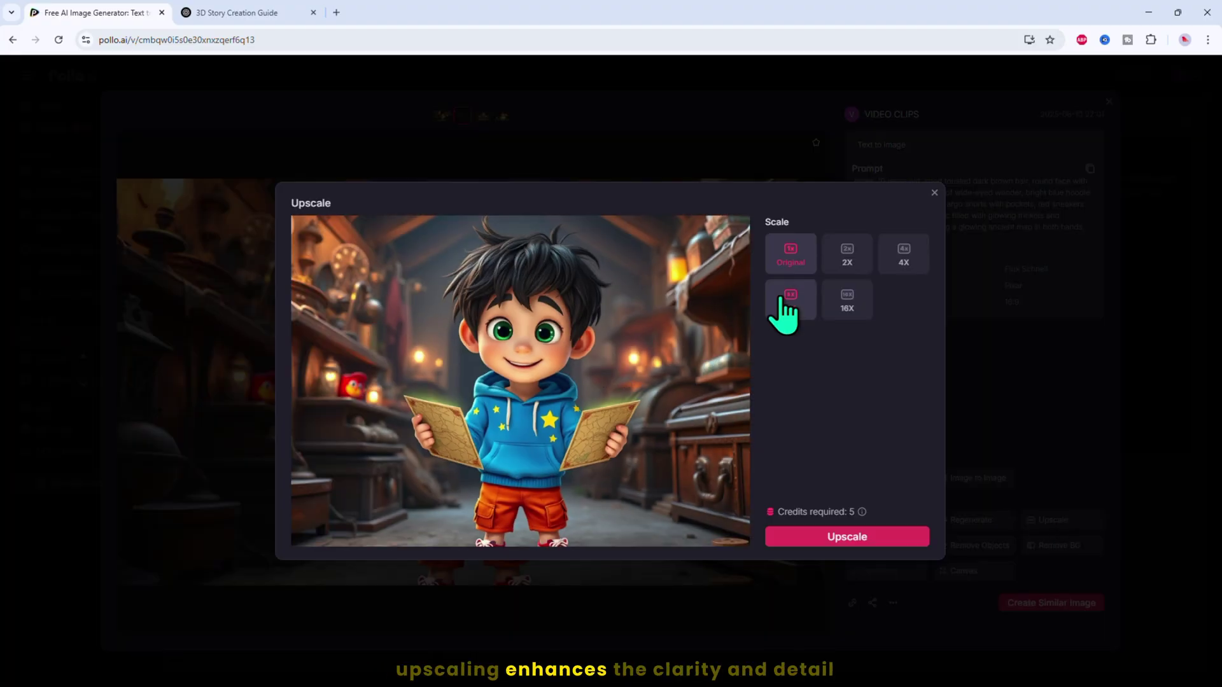
{"action": "left_click", "coordinate": [852, 264]}
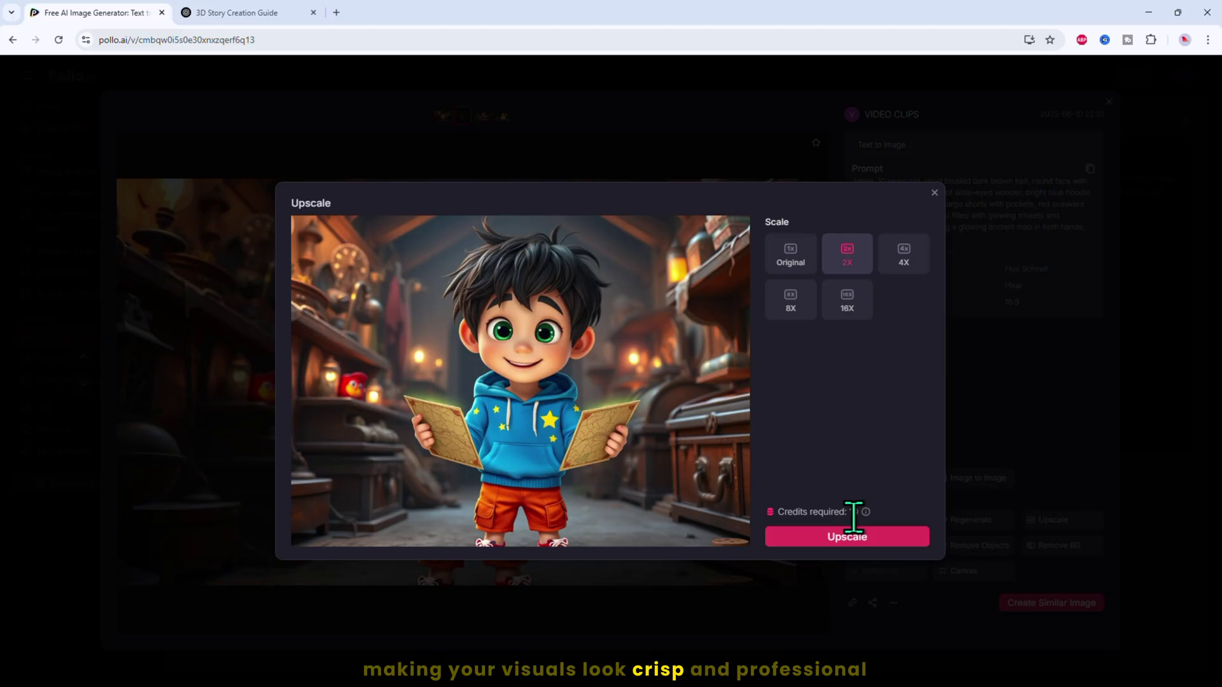
{"action": "left_click", "coordinate": [849, 543]}
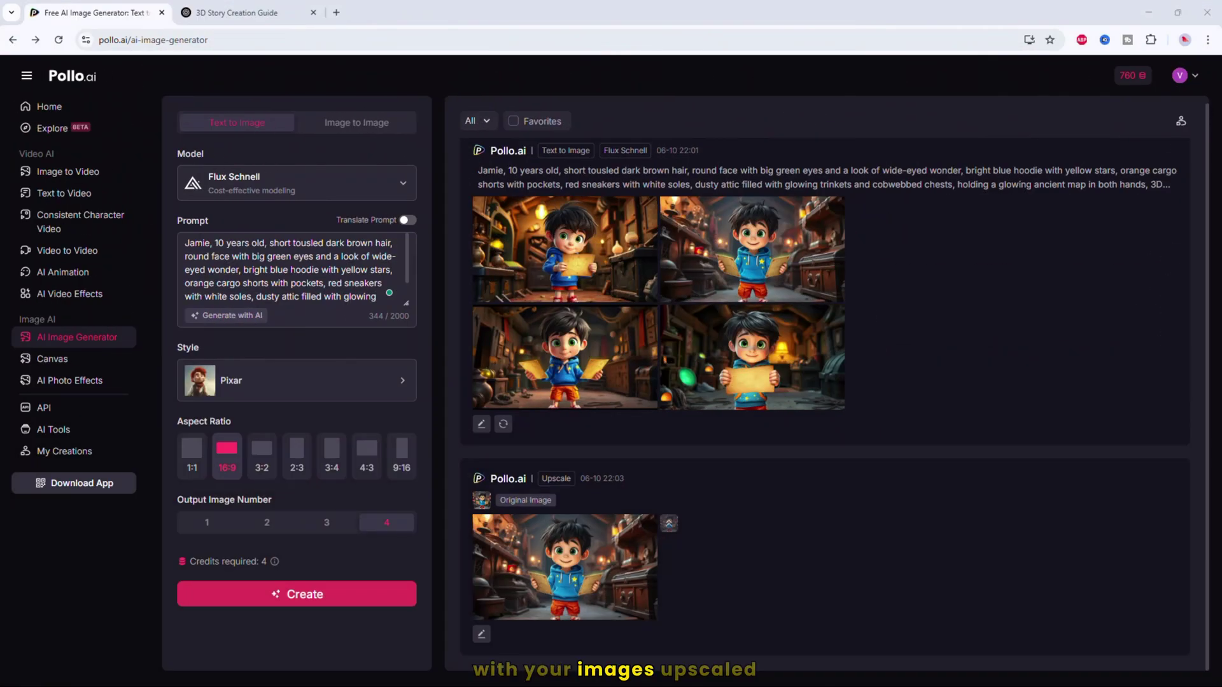
Send the upscaled image to Image to Video, keeping Pollo 1.6 as the model.
{"action": "left_click", "coordinate": [550, 554]}
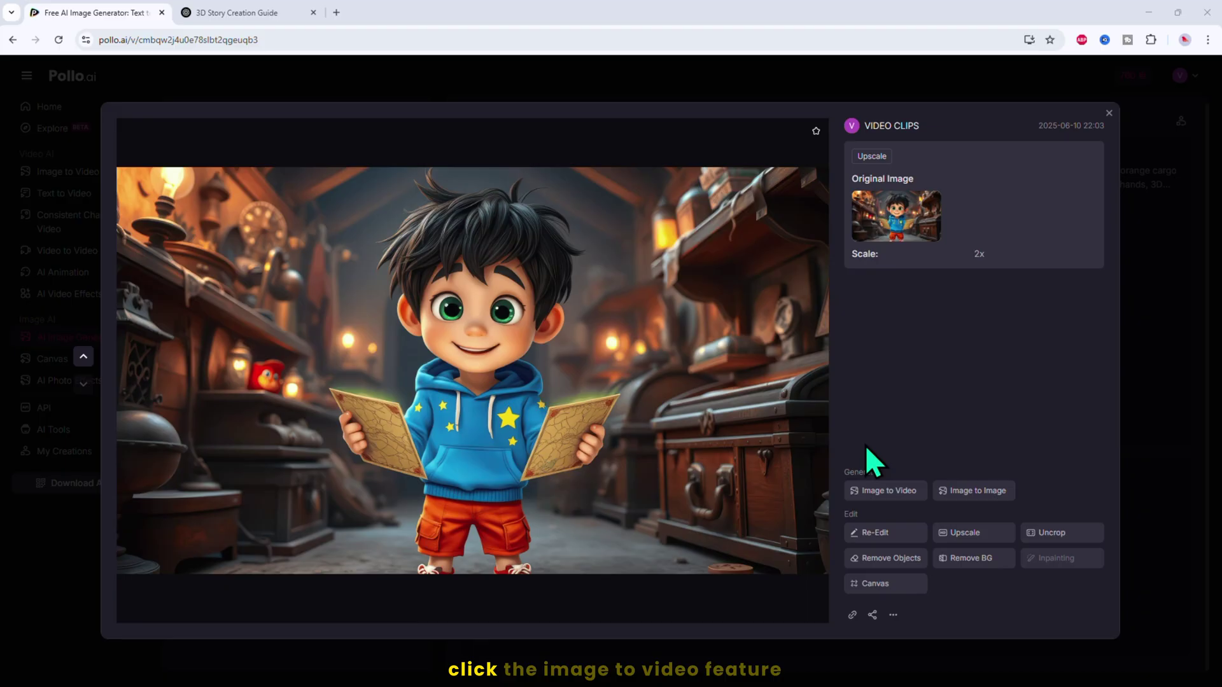
{"action": "left_click", "coordinate": [881, 503]}
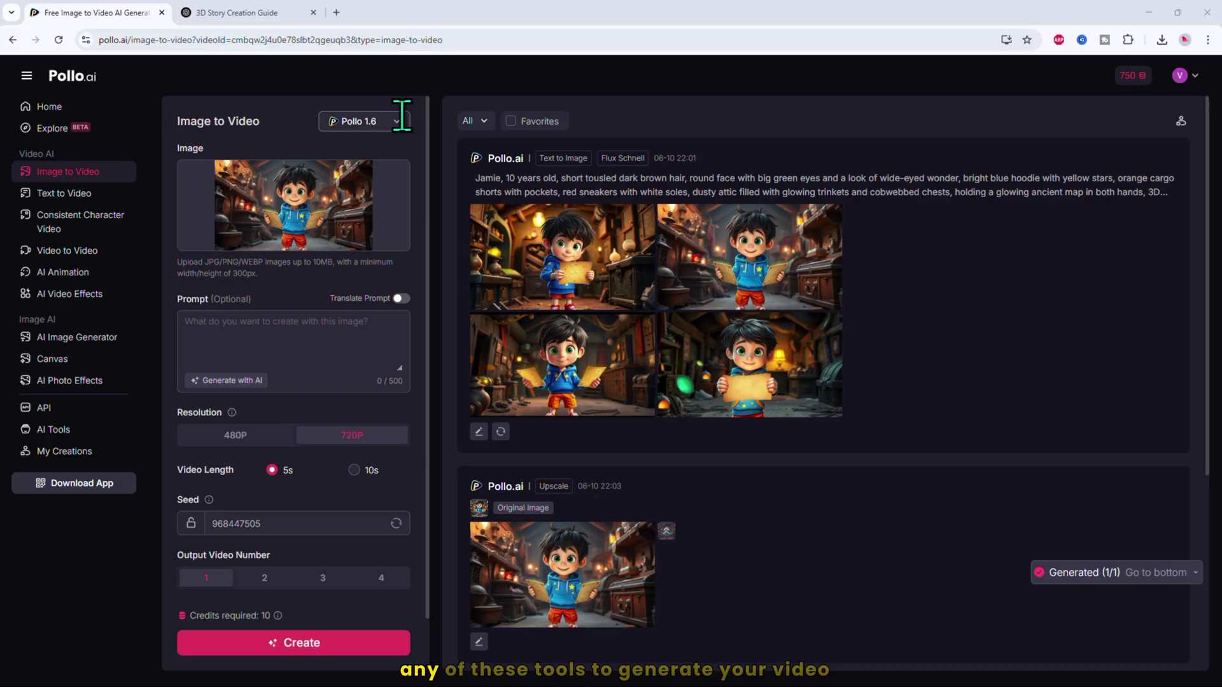
{"action": "left_click", "coordinate": [400, 120]}
{"action": "scroll", "coordinate": [453, 388], "scroll_direction": "down", "scroll_amount": 5}
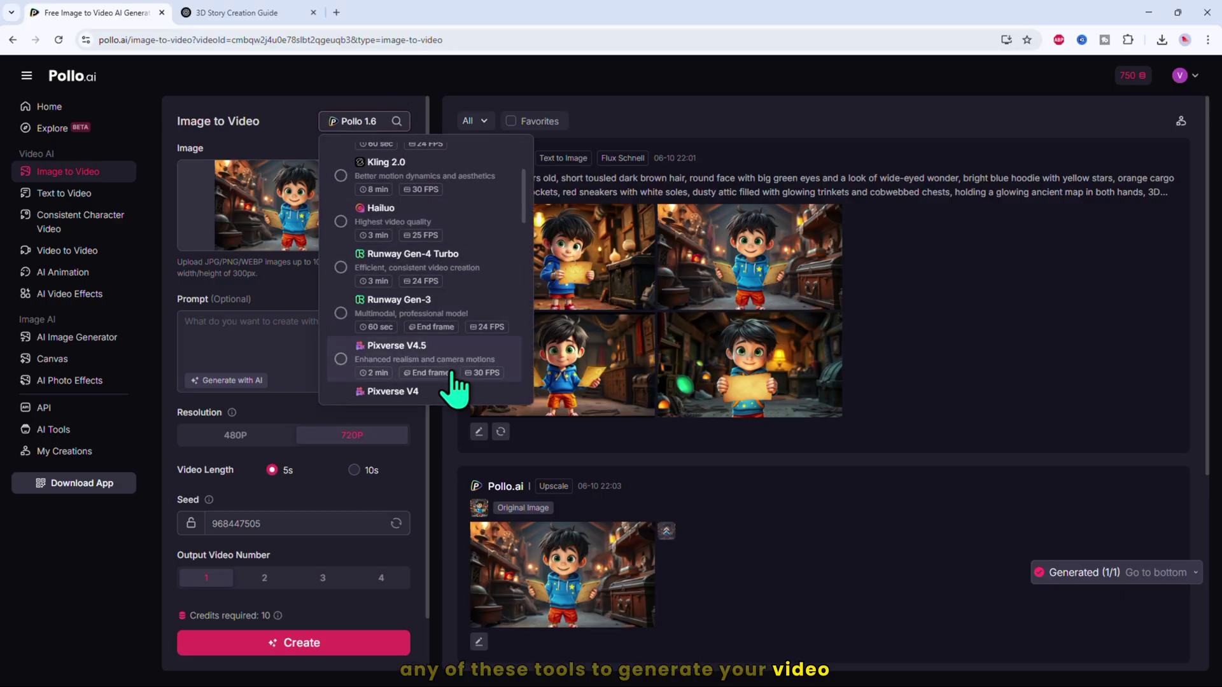
{"action": "scroll", "coordinate": [453, 388], "scroll_direction": "down", "scroll_amount": 6}
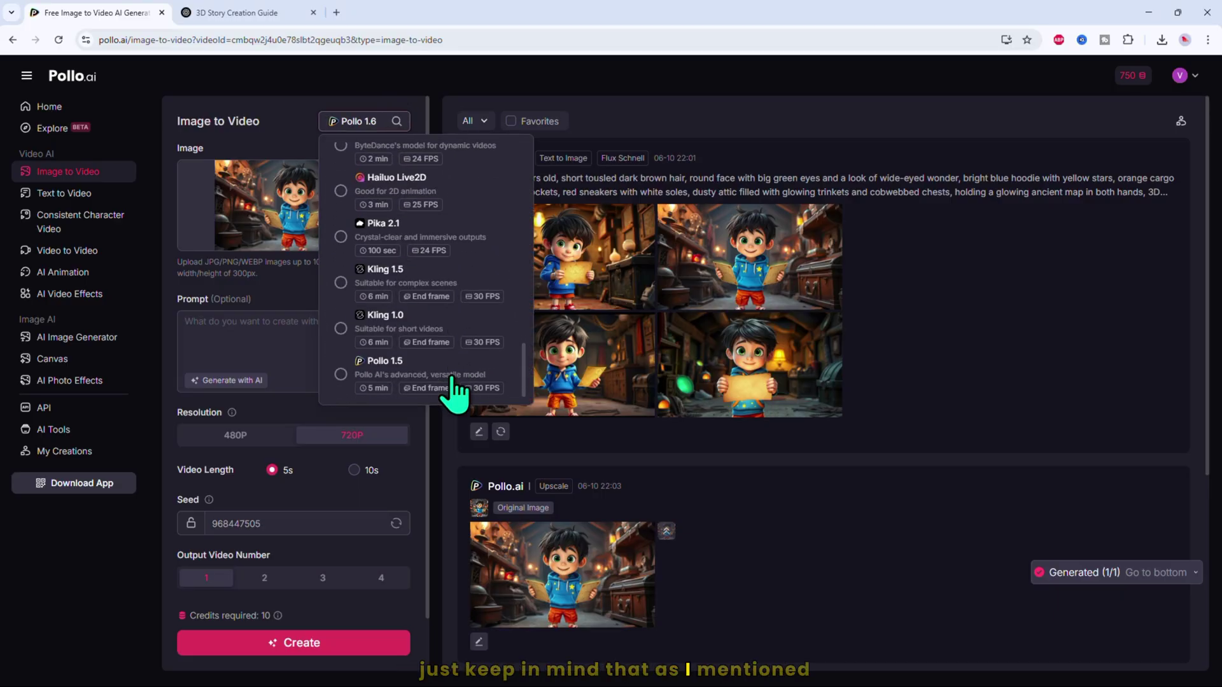
{"action": "scroll", "coordinate": [453, 381], "scroll_direction": "up", "scroll_amount": 10}
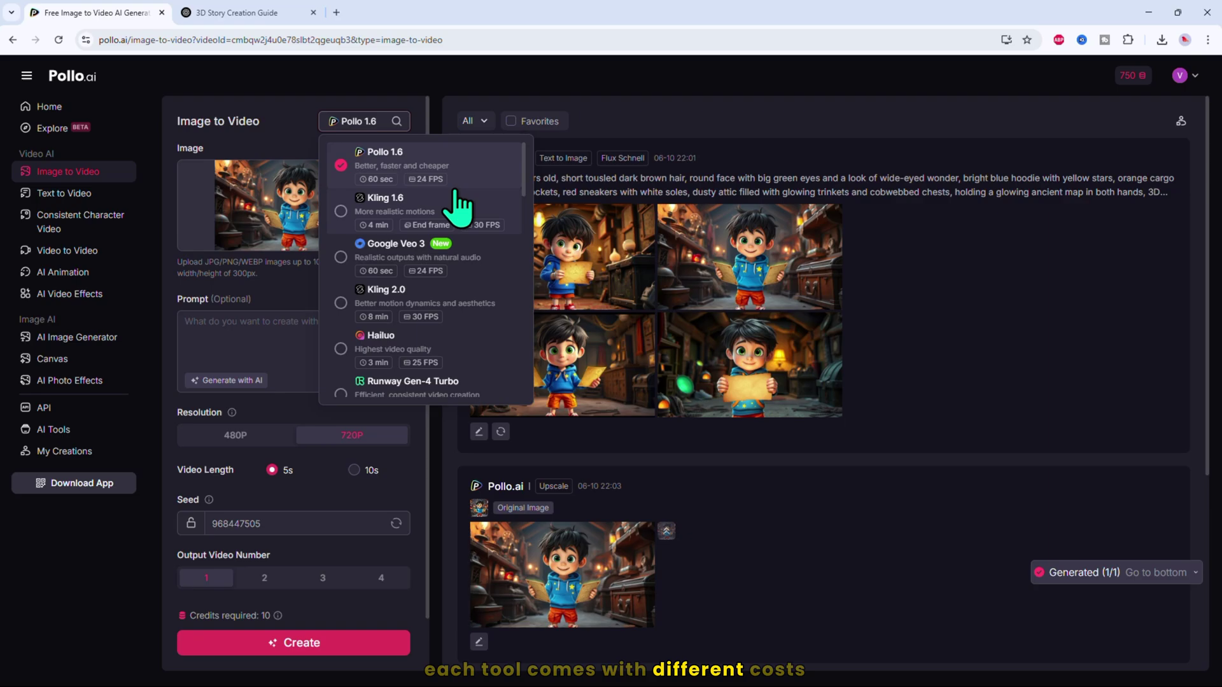
{"action": "left_click", "coordinate": [457, 175]}
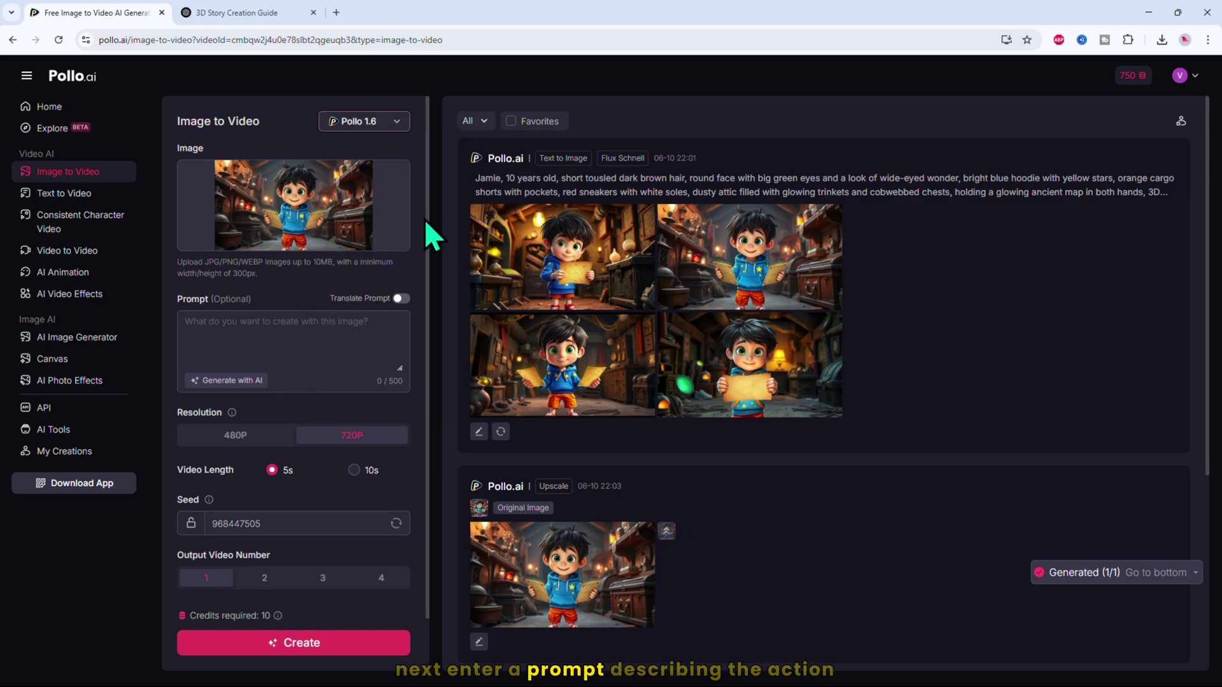
Paste the glowing-map motion prompt, set output to 1 video, and create.
{"action": "left_click", "coordinate": [335, 341]}
{"action": "type", "text": "Jamie, a boy, holding a glowing ancient map with both hands, looking up in awe with a slight smile, subtle head tilt."}
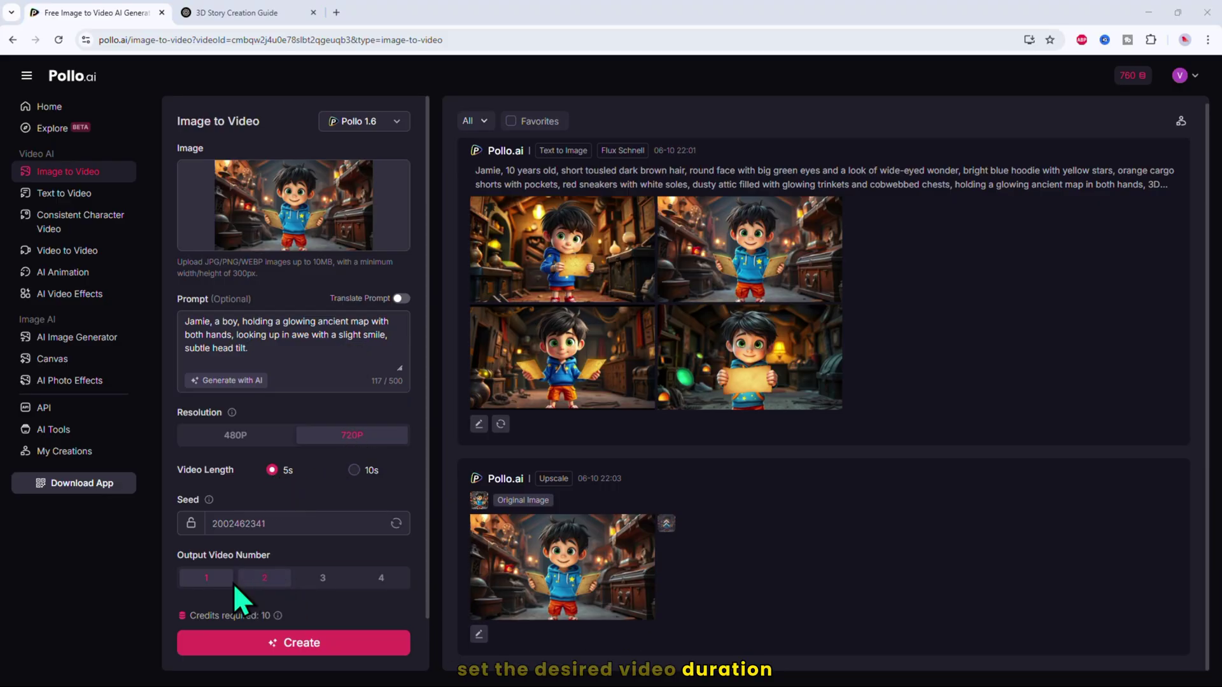
{"action": "left_click", "coordinate": [264, 578]}
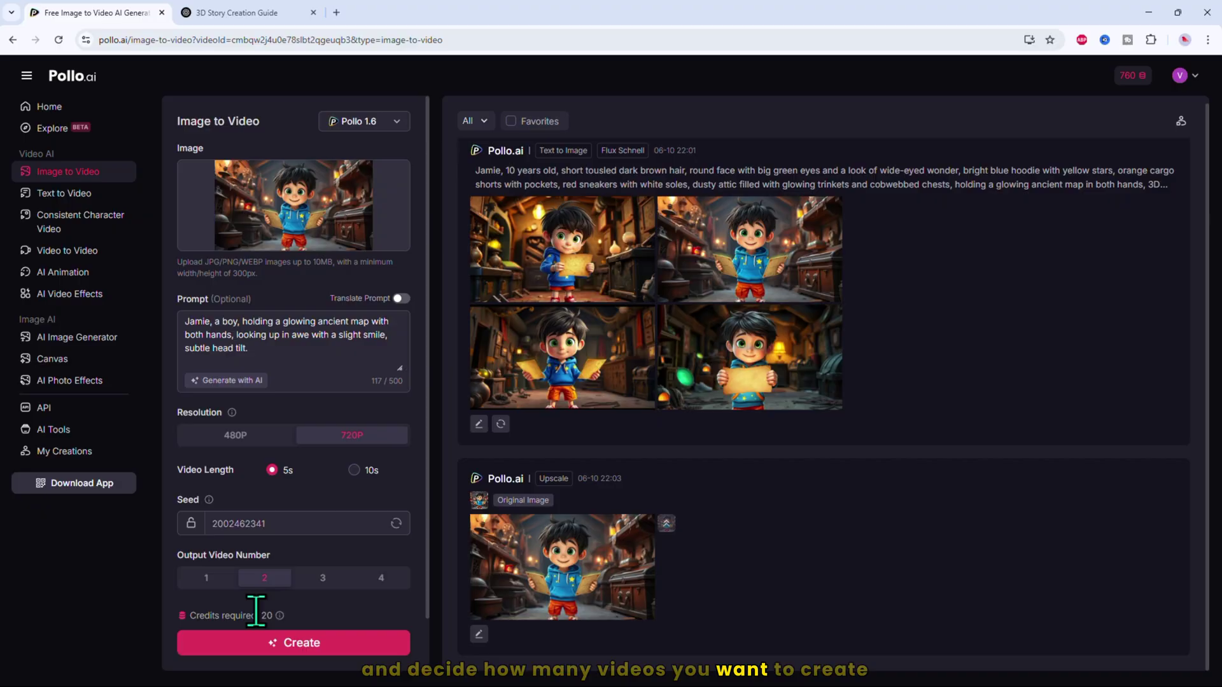
{"action": "left_click", "coordinate": [206, 578]}
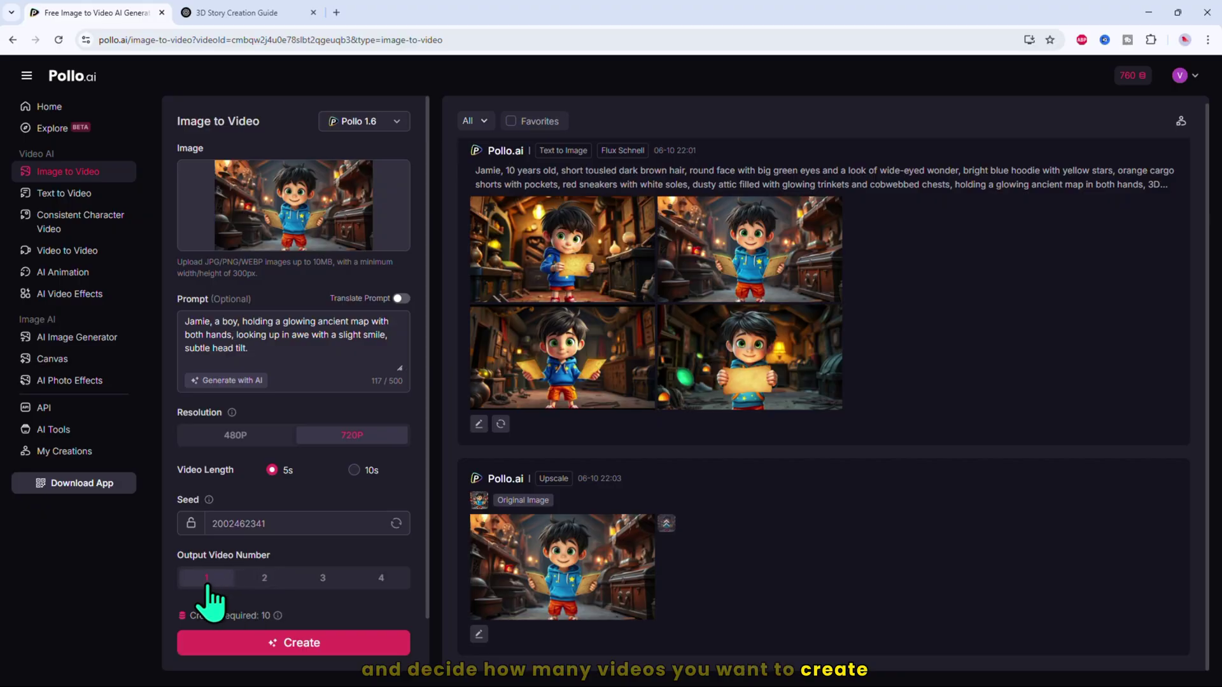
{"action": "left_click", "coordinate": [300, 652]}
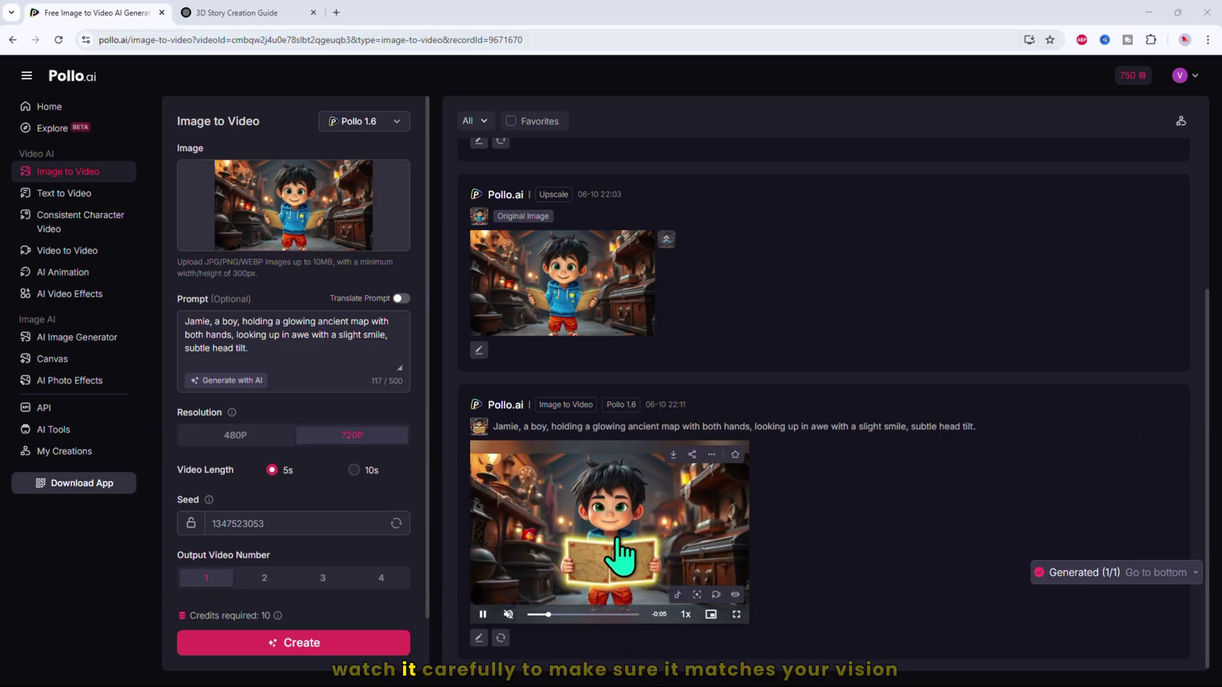
Open the finished map video in detail and show its Download watermark options.
{"action": "left_click", "coordinate": [617, 489]}
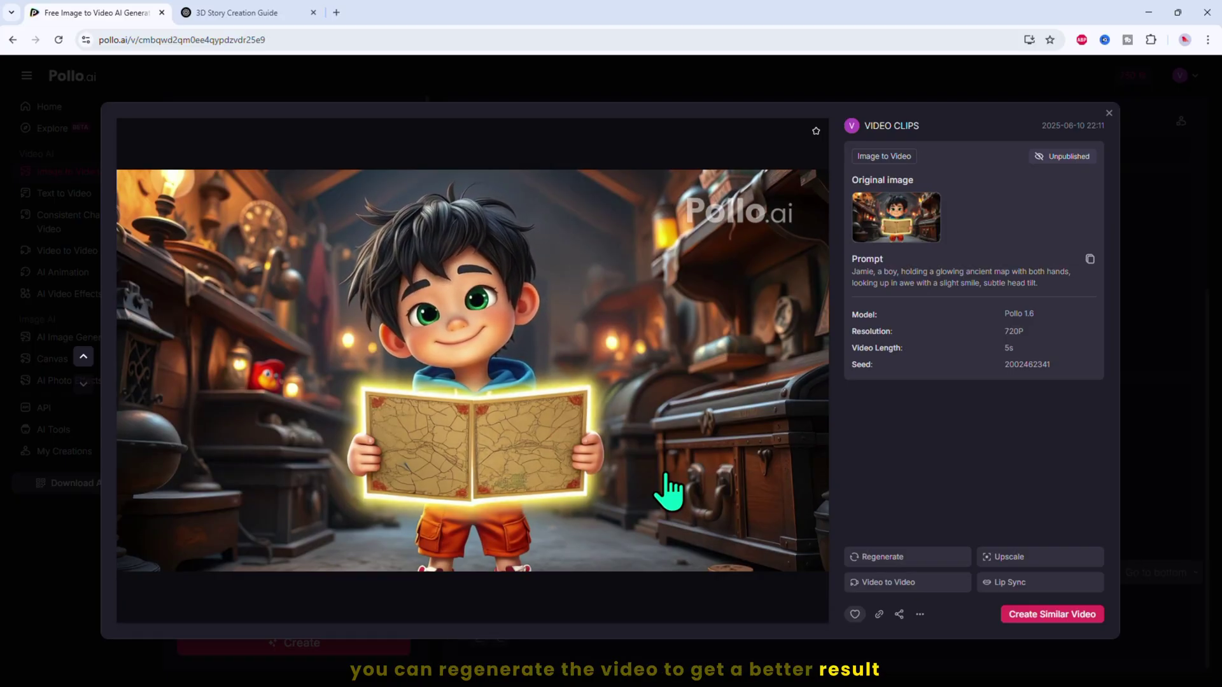
{"action": "left_click", "coordinate": [920, 614]}
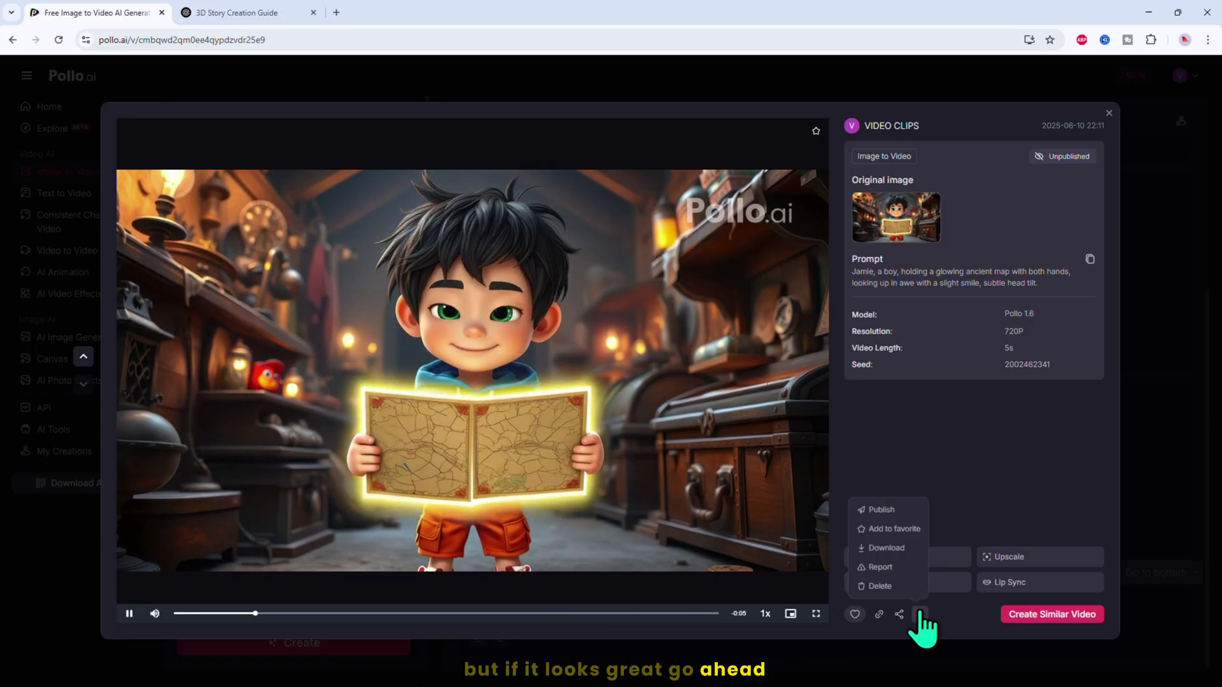
{"action": "mouse_move", "coordinate": [887, 549]}
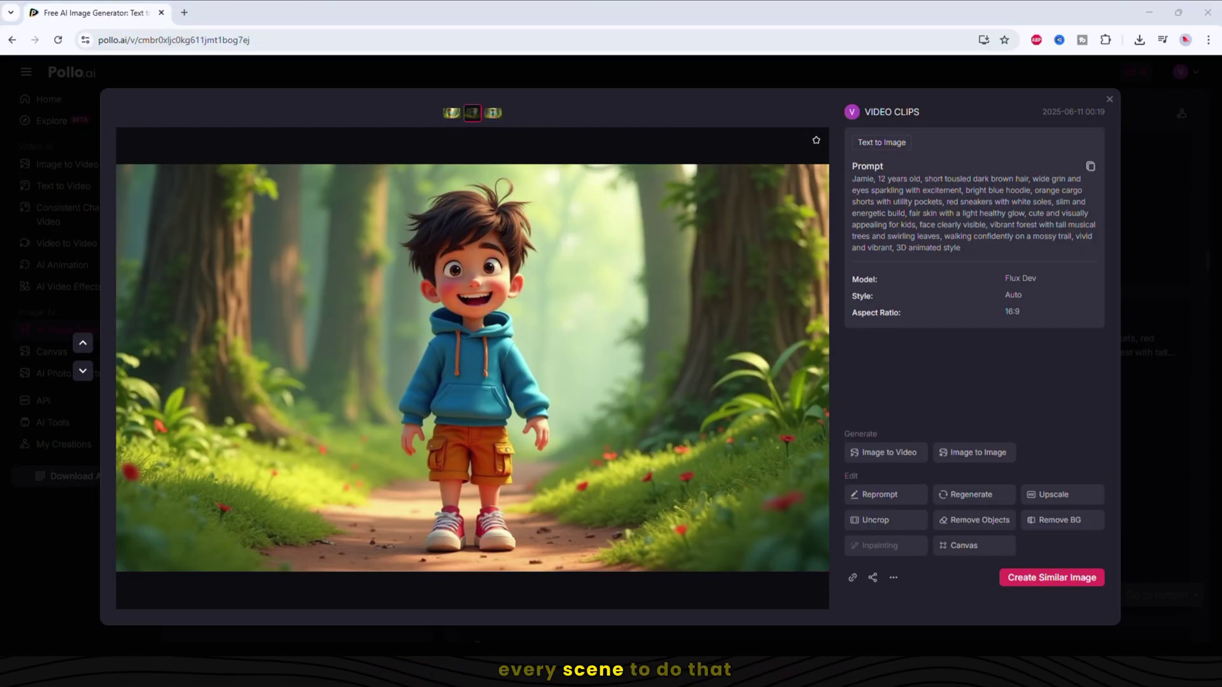
In Consistent Character Video, upload the forest boy, rainbow manta ray and sky images as references 1–3.
{"action": "key", "text": "Escape"}
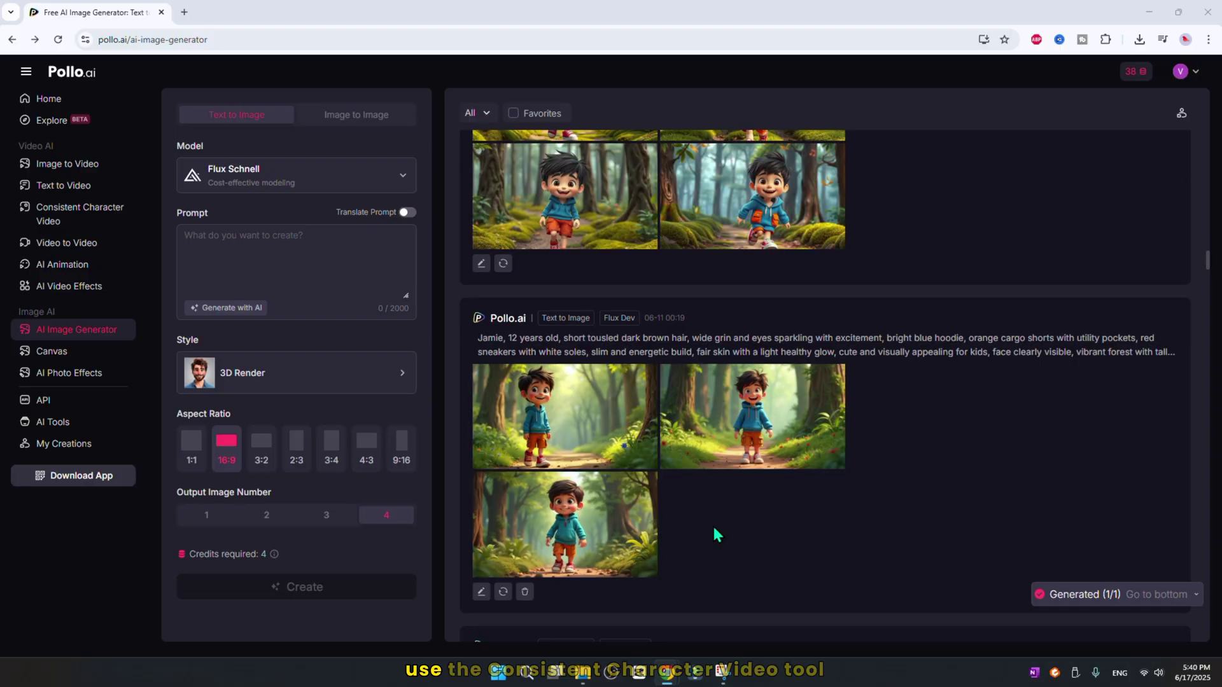
{"action": "left_click", "coordinate": [76, 221]}
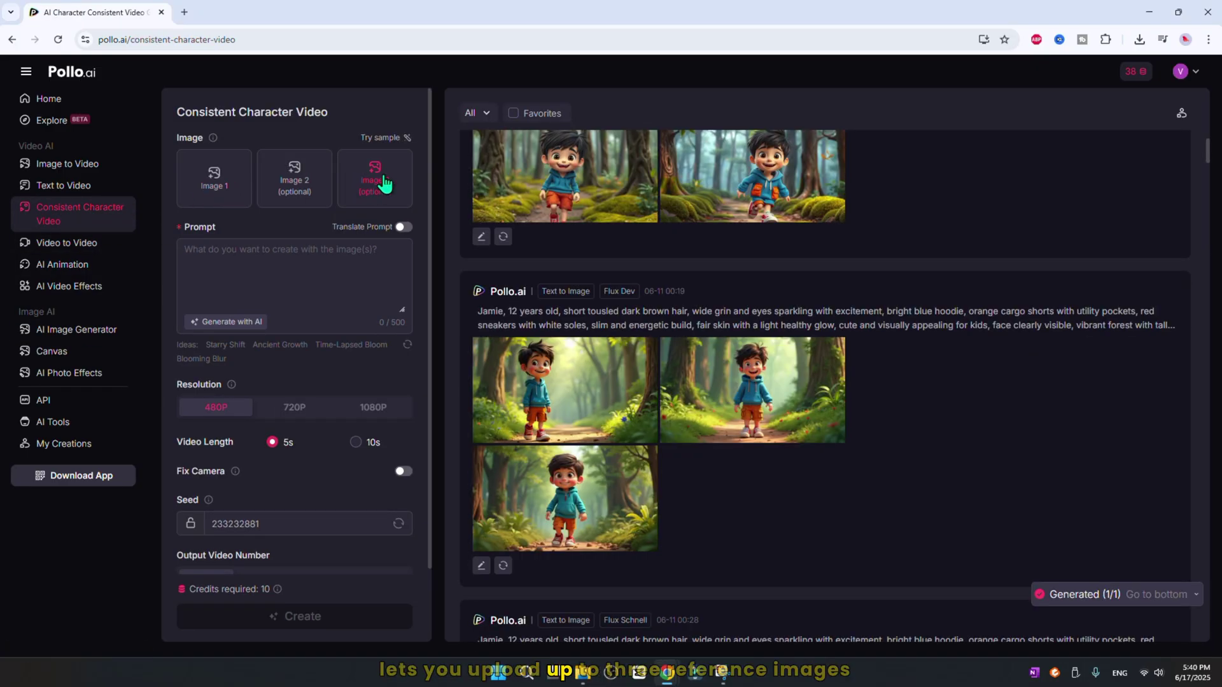
{"action": "left_click", "coordinate": [217, 191]}
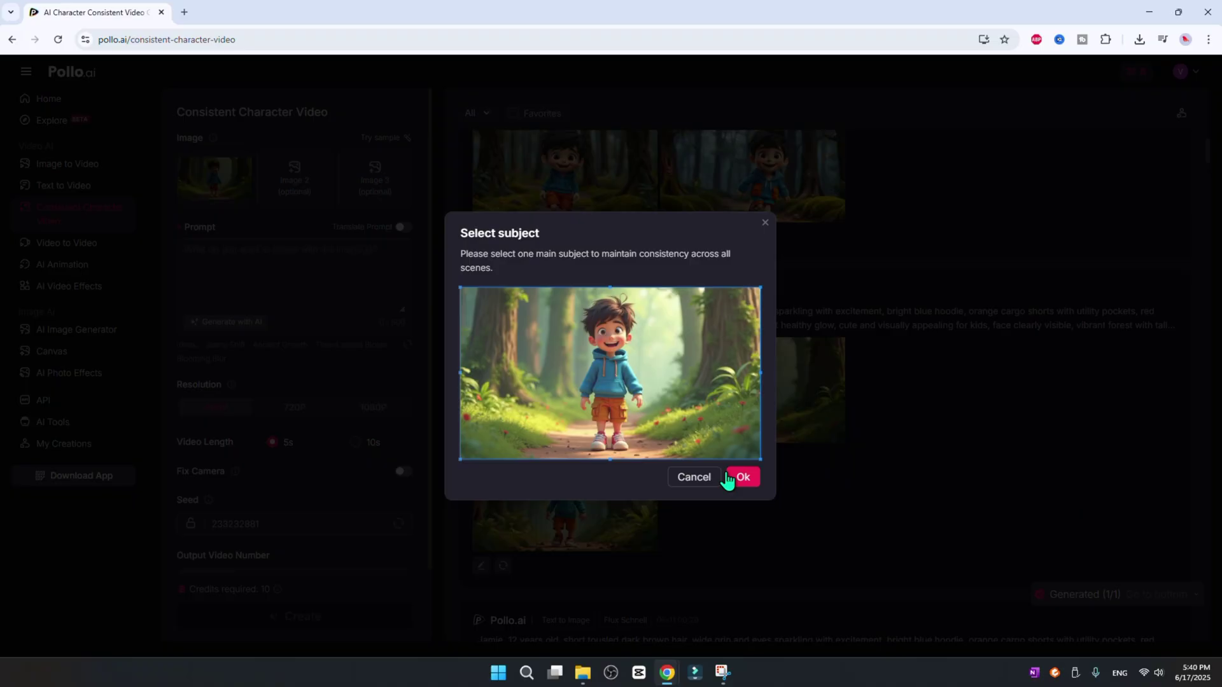
{"action": "left_click", "coordinate": [740, 479]}
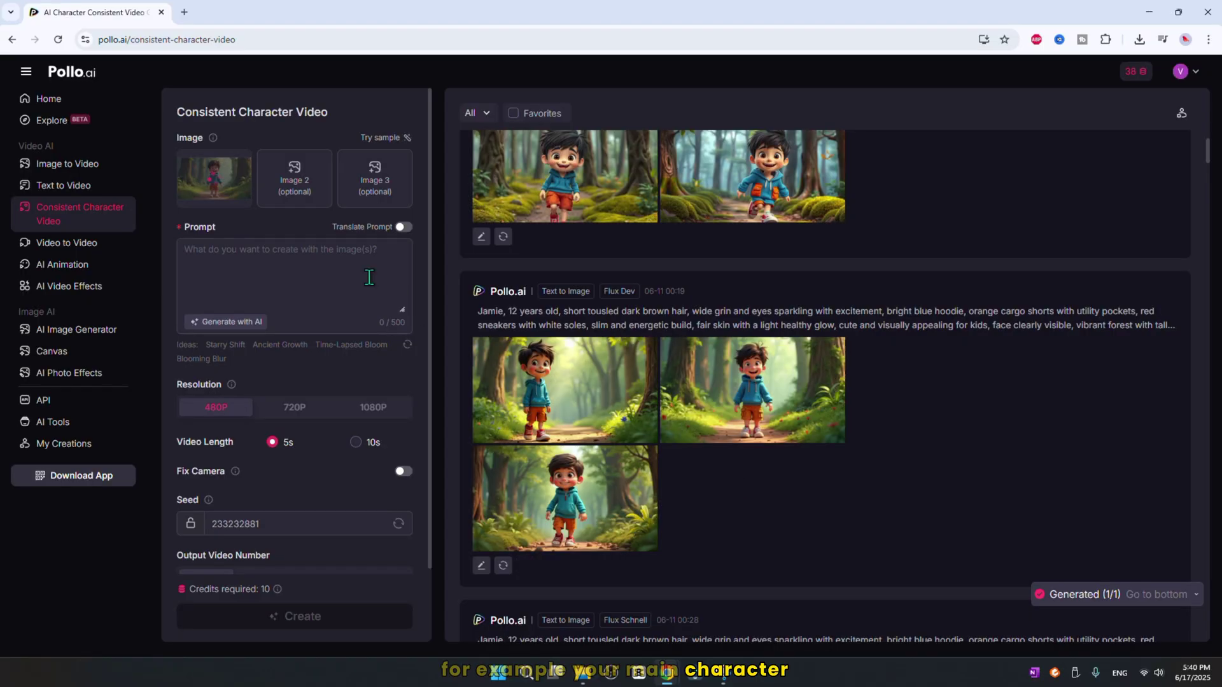
{"action": "left_click", "coordinate": [293, 177]}
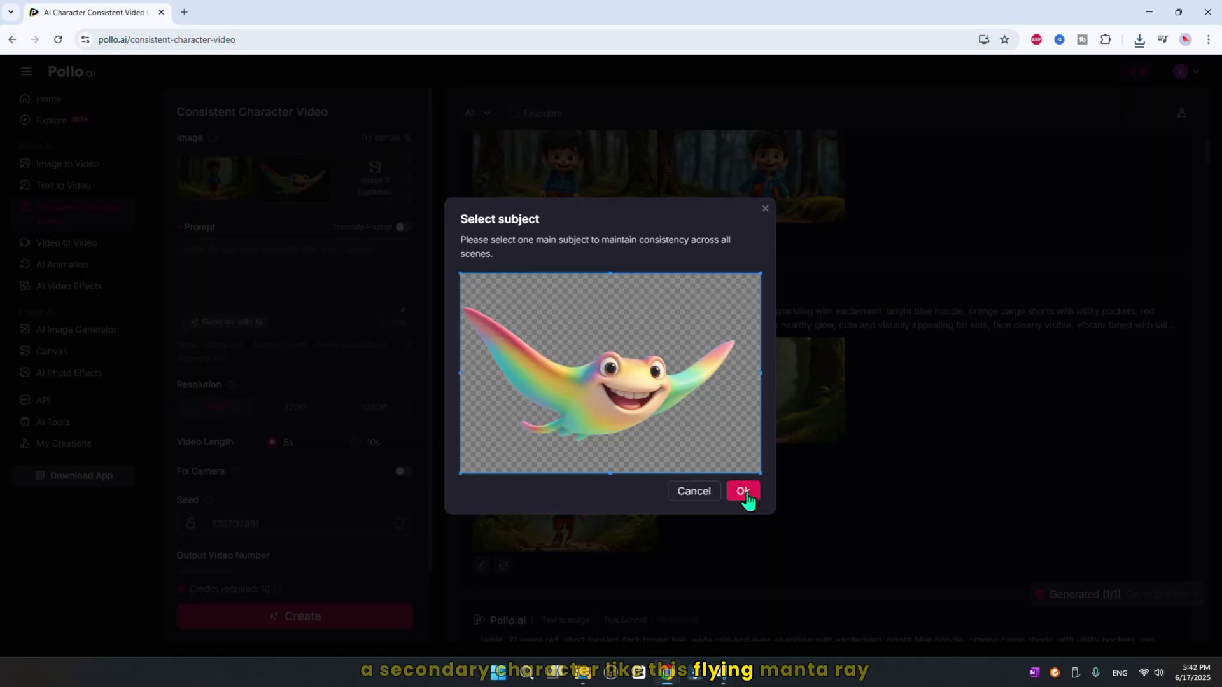
{"action": "left_click", "coordinate": [743, 491]}
{"action": "left_click", "coordinate": [376, 181]}
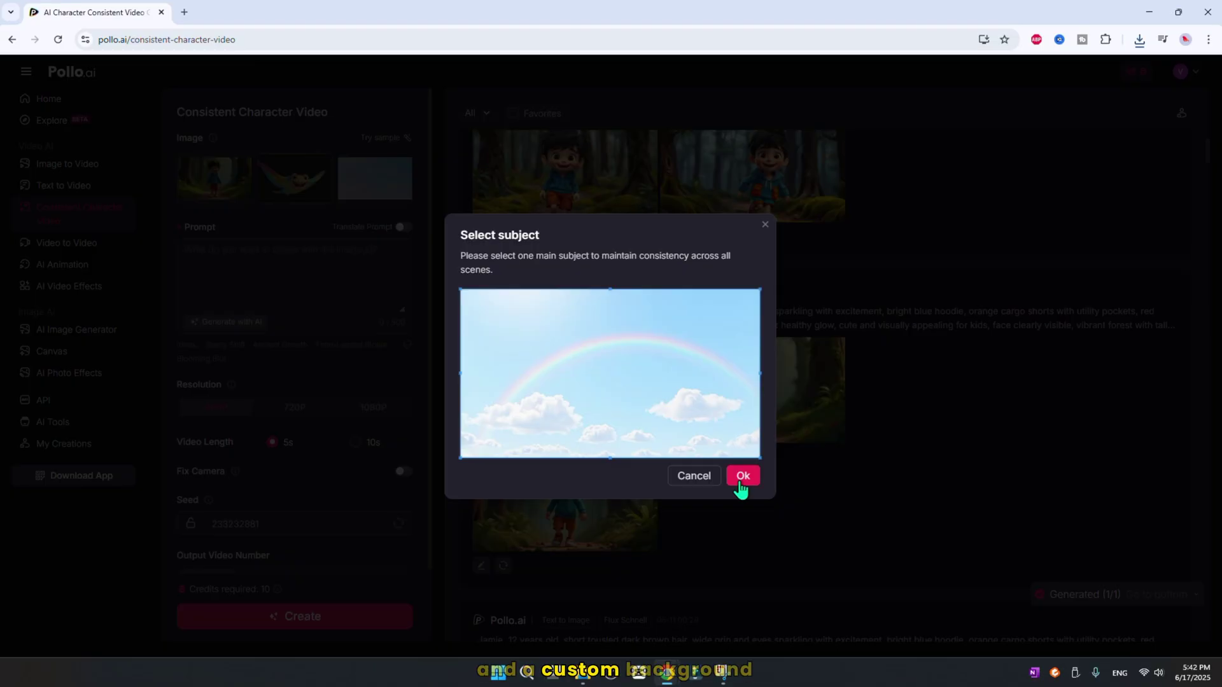
{"action": "left_click", "coordinate": [739, 491]}
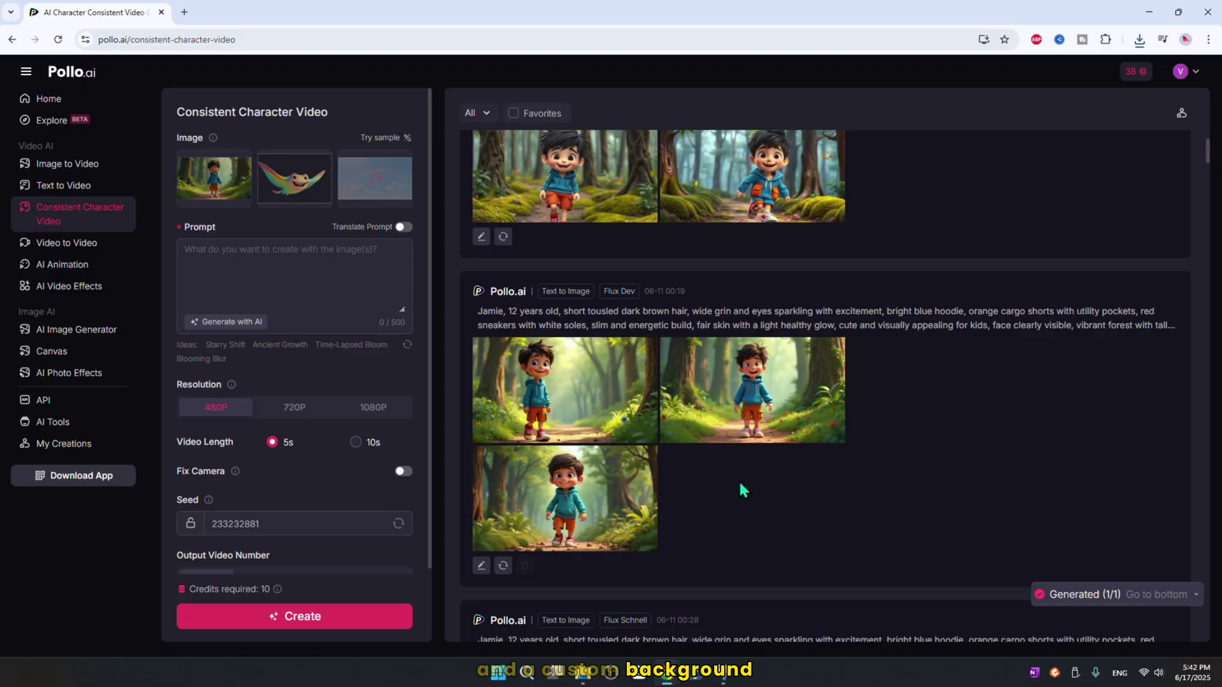
{"action": "left_click", "coordinate": [250, 258]}
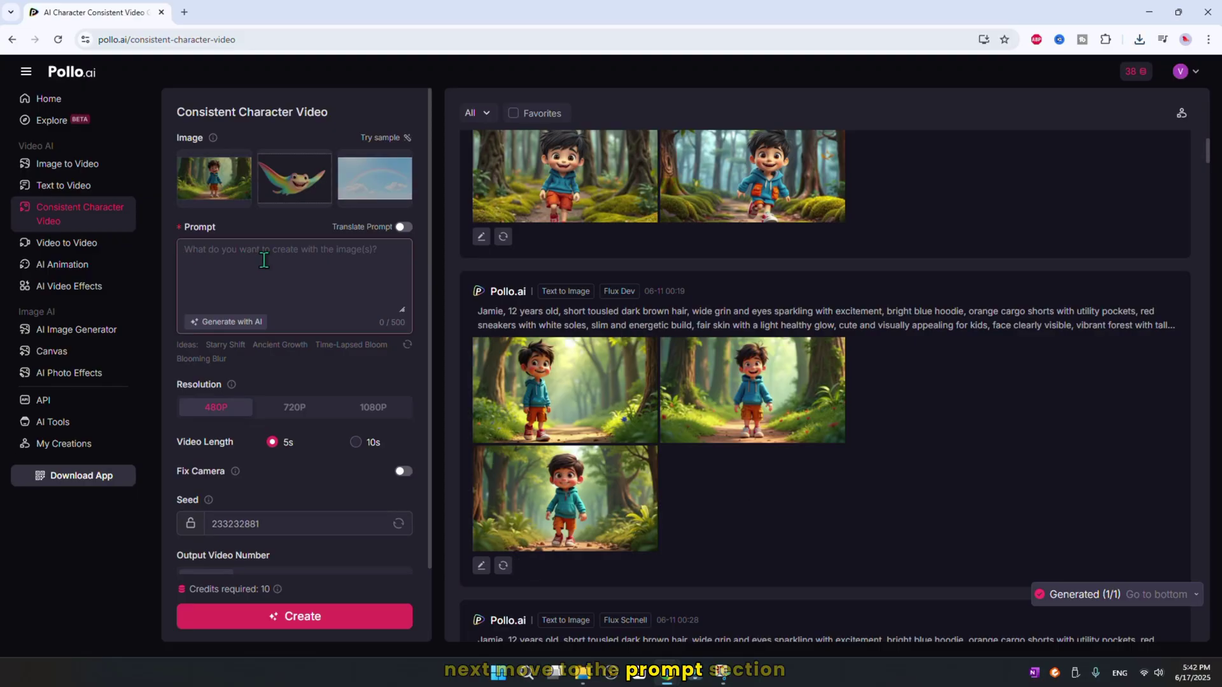
Paste the manta-ray riding prompt, turn Fix Camera off, and create one 480P video.
{"action": "type", "text": "Jamie riding on the back of the manta ray, soaring in a bright blue sky with fluffy clouds moving slowly and a rainbow in the background, 3D animated kids style."}
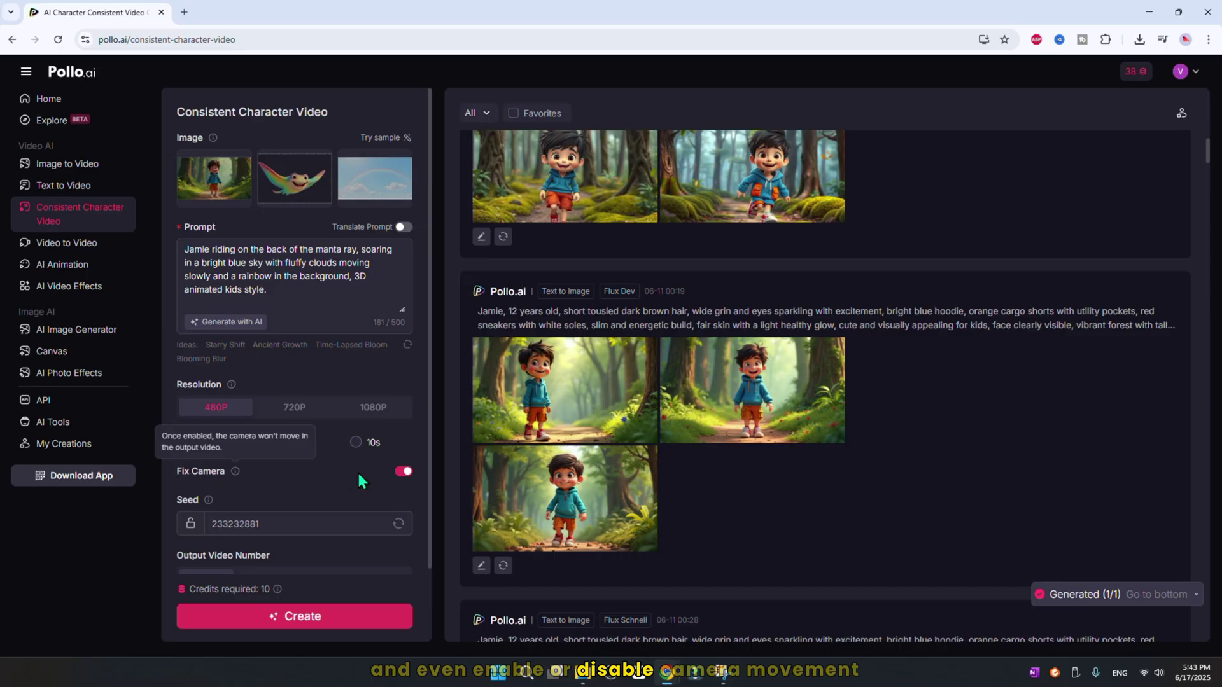
{"action": "left_click", "coordinate": [404, 471]}
{"action": "scroll", "coordinate": [337, 487], "scroll_direction": "down", "scroll_amount": 1}
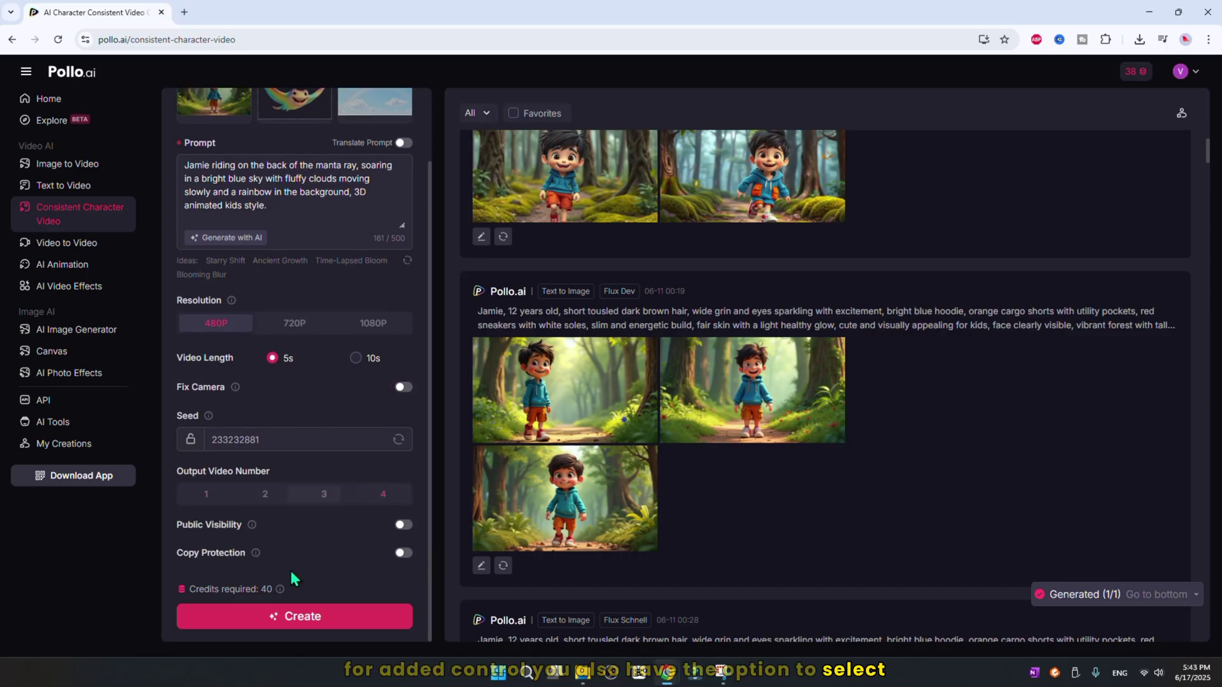
{"action": "left_click", "coordinate": [205, 496]}
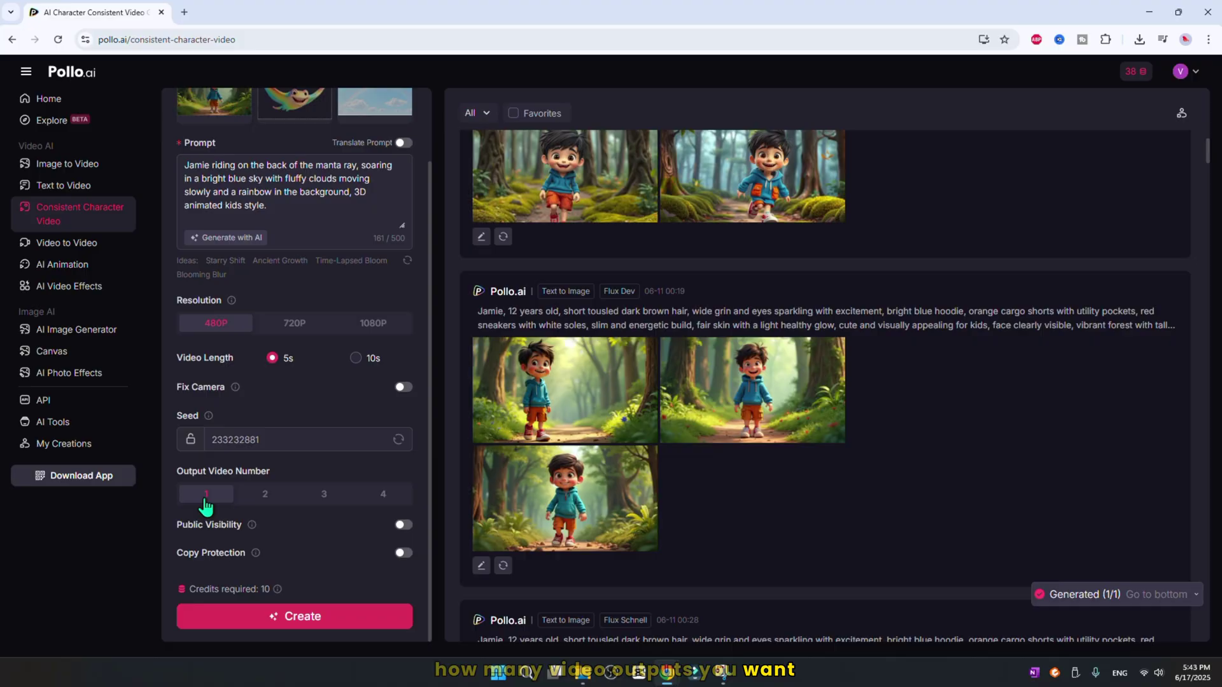
{"action": "left_click", "coordinate": [298, 622]}
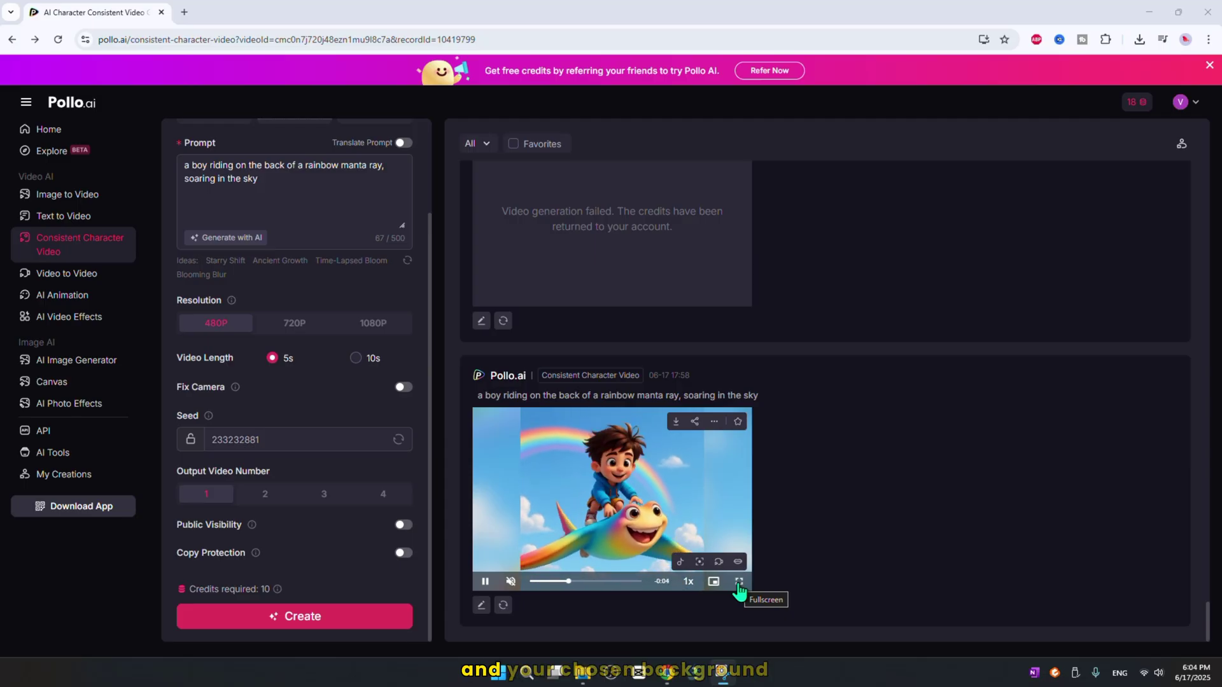
{"action": "left_click", "coordinate": [739, 582]}
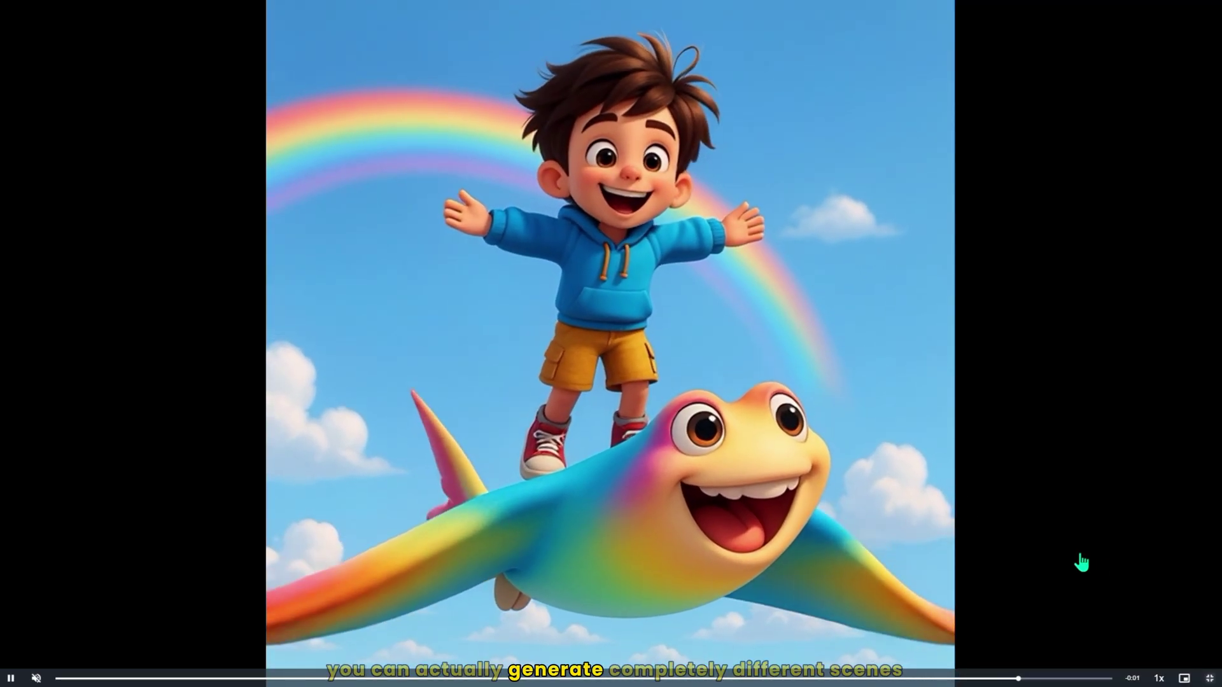
{"action": "left_click", "coordinate": [1210, 679]}
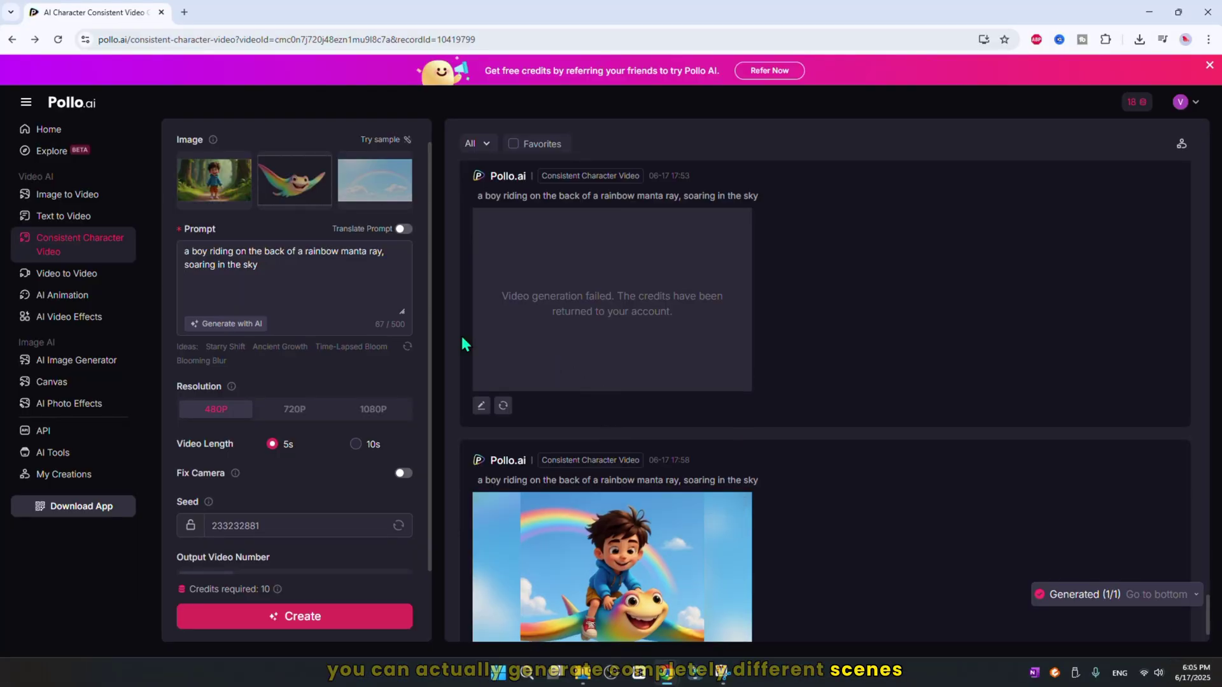
{"action": "scroll", "coordinate": [464, 340], "scroll_direction": "down", "scroll_amount": 2}
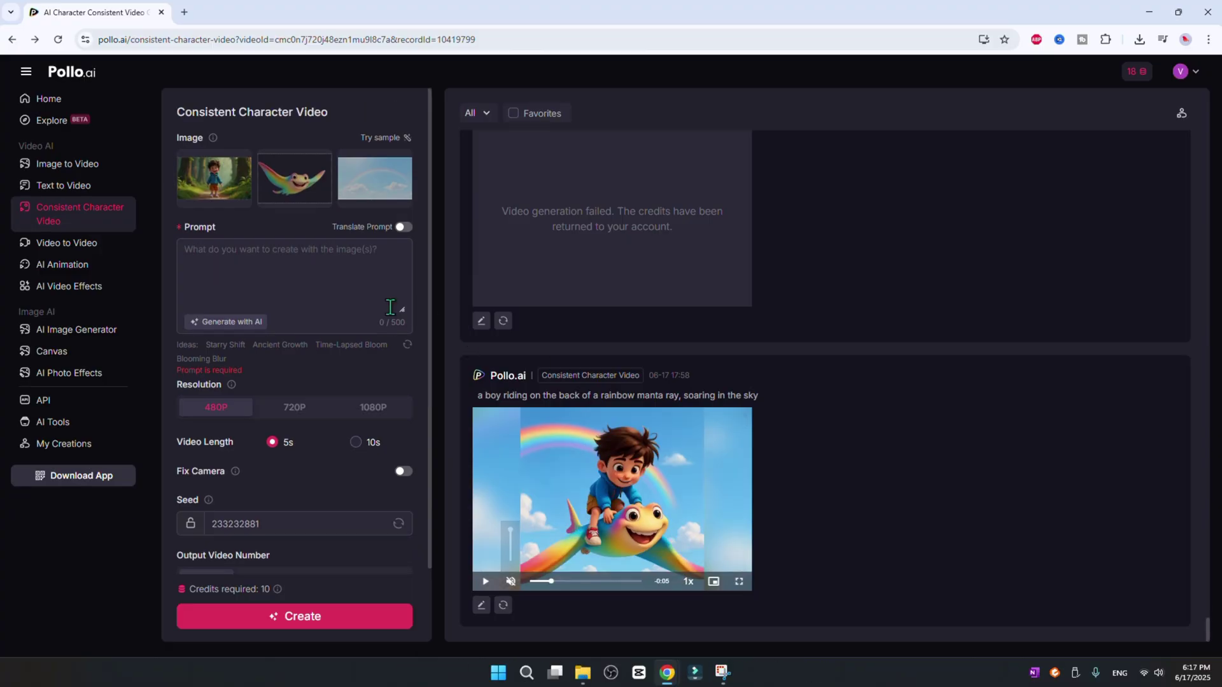
Remove the sky reference, paste the floating-islands aerial prompt, create it, and watch it full screen.
{"action": "mouse_move", "coordinate": [400, 172]}
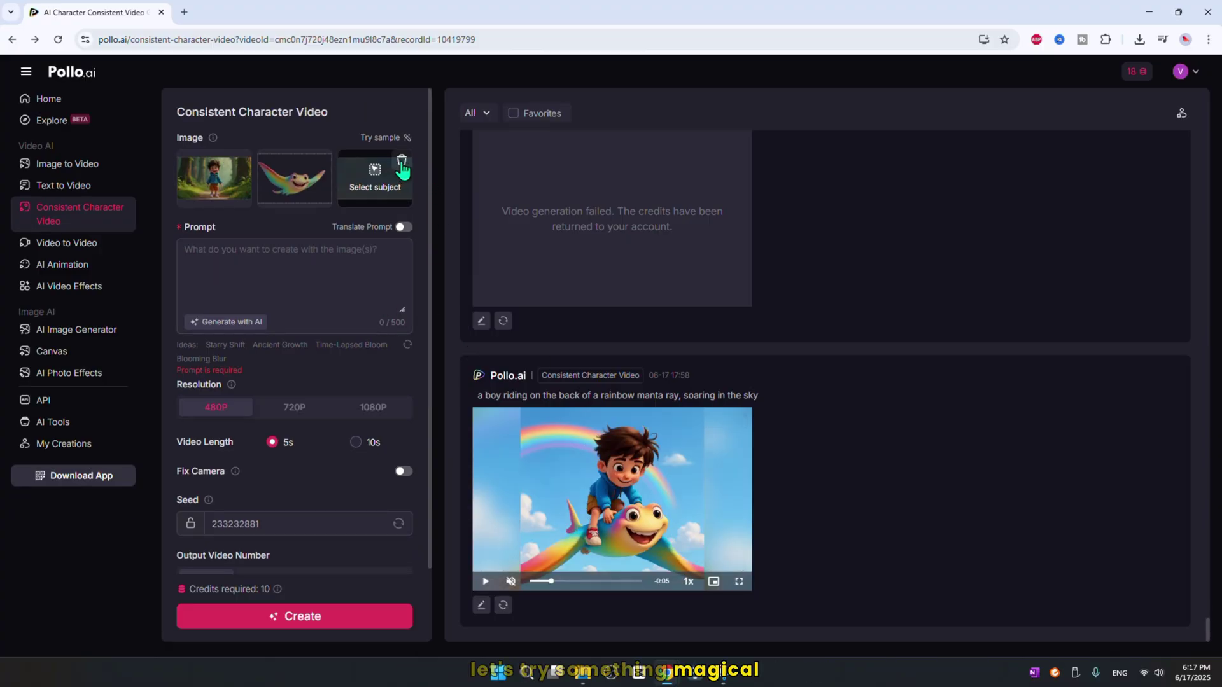
{"action": "left_click", "coordinate": [401, 168]}
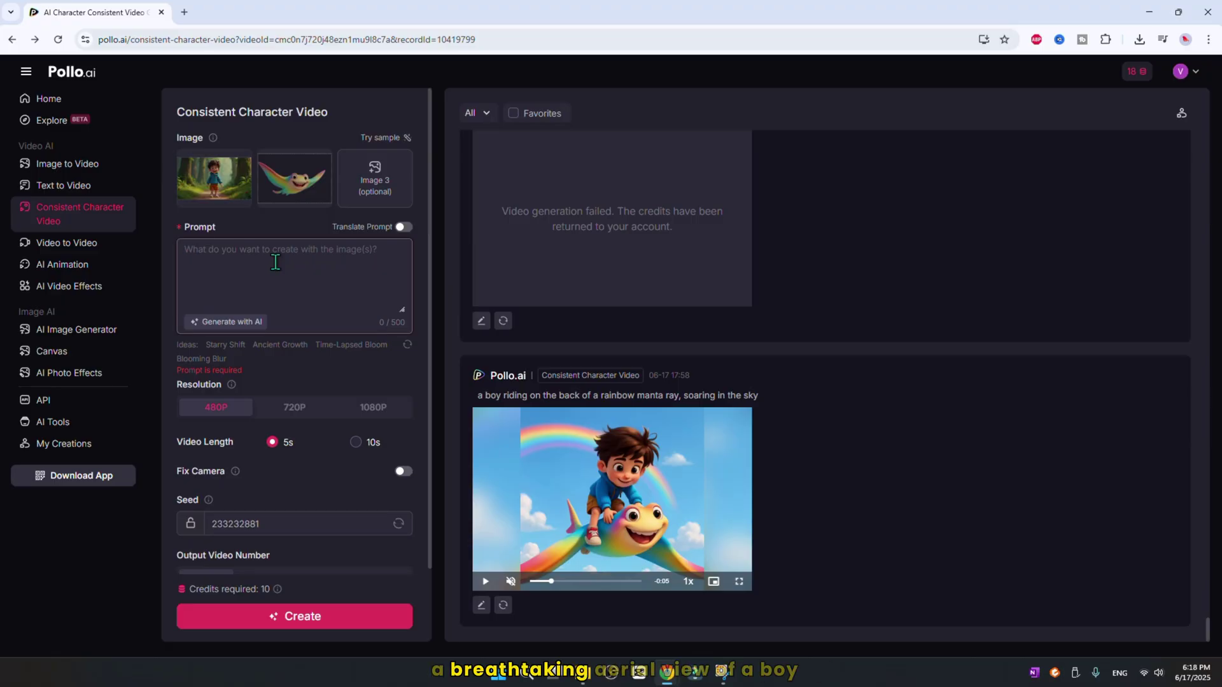
{"action": "type", "text": "A breathtaking aerial view of a boy and a rainbow manta ray flying over a magical landscape with floating islands, fluffy white clouds, green trees, and fields of bright red berries. 3D animated kids style, vibrant colors, adventurous and whimsical atmosphere."}
{"action": "scroll", "coordinate": [270, 265], "scroll_direction": "up", "scroll_amount": 1}
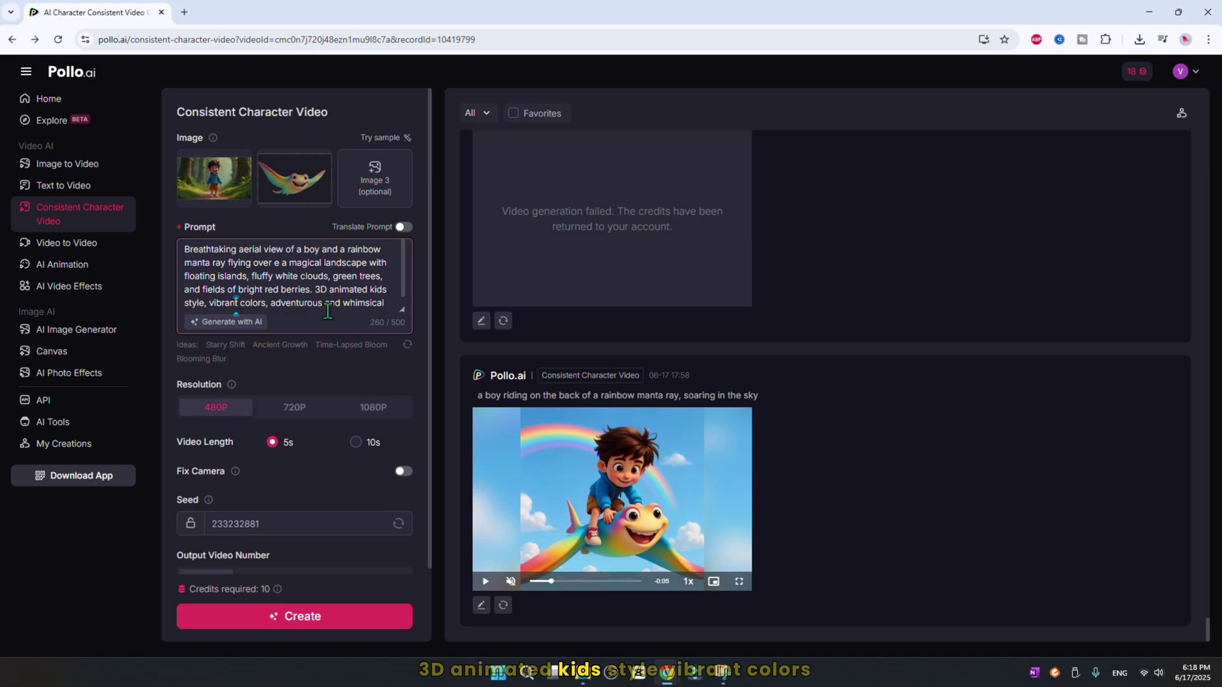
{"action": "scroll", "coordinate": [310, 317], "scroll_direction": "down", "scroll_amount": 1}
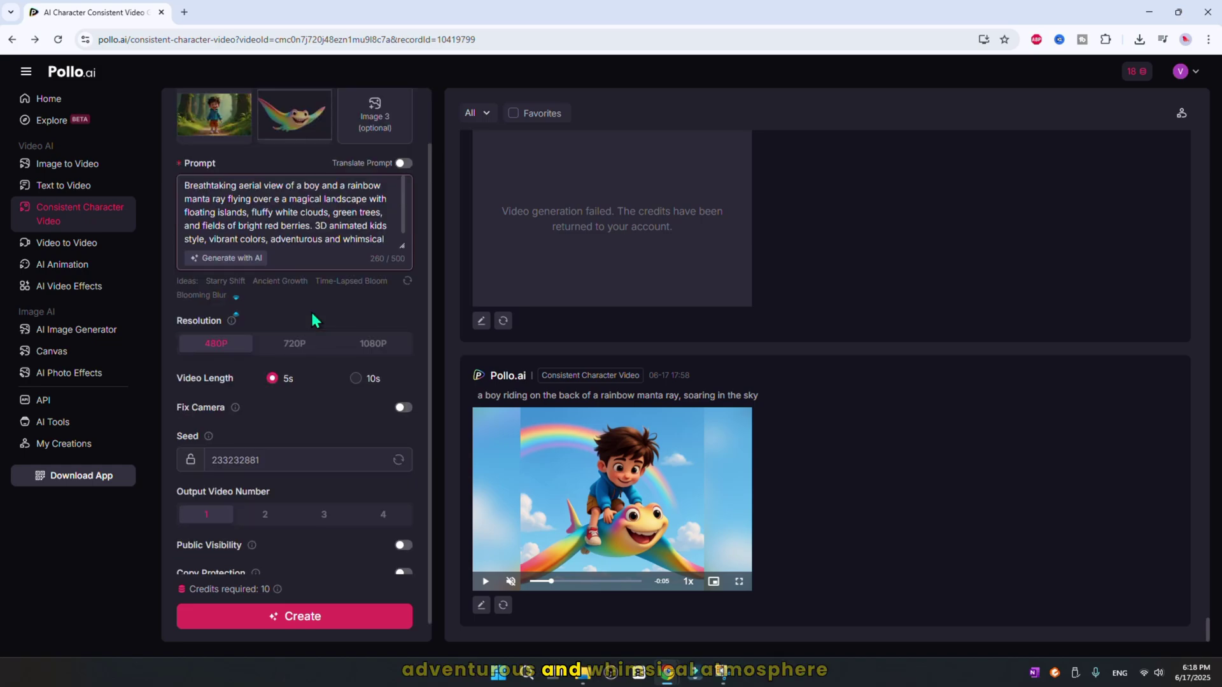
{"action": "left_click", "coordinate": [307, 616]}
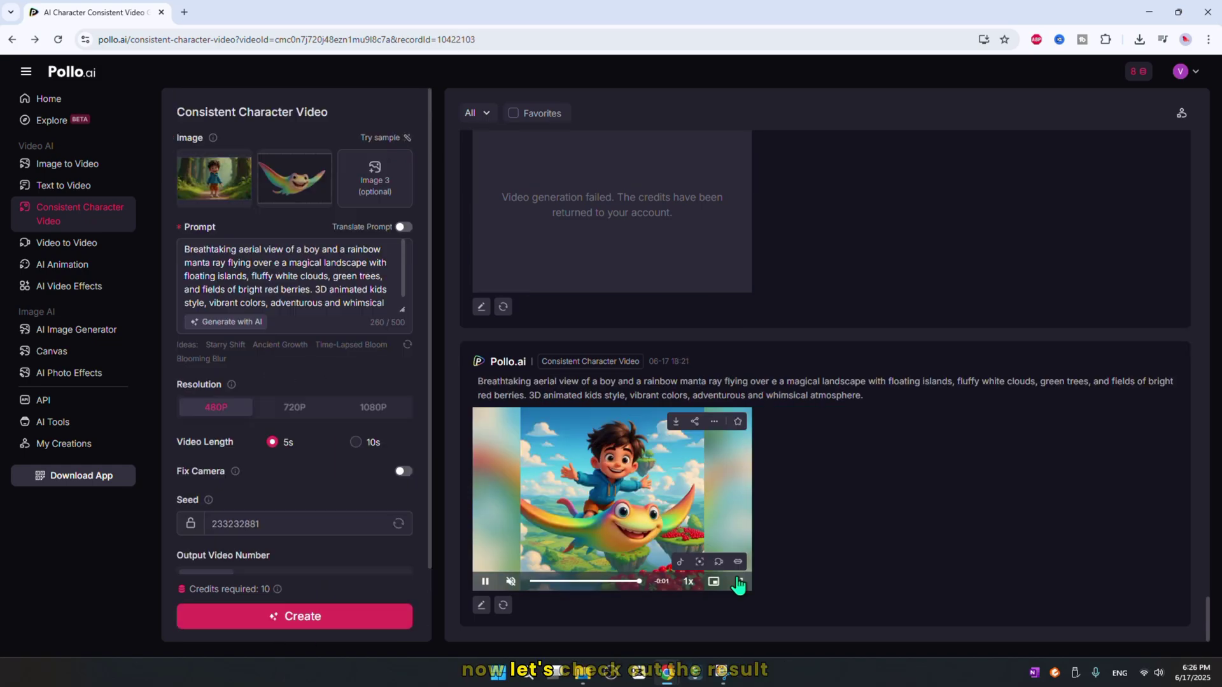
{"action": "left_click", "coordinate": [739, 582]}
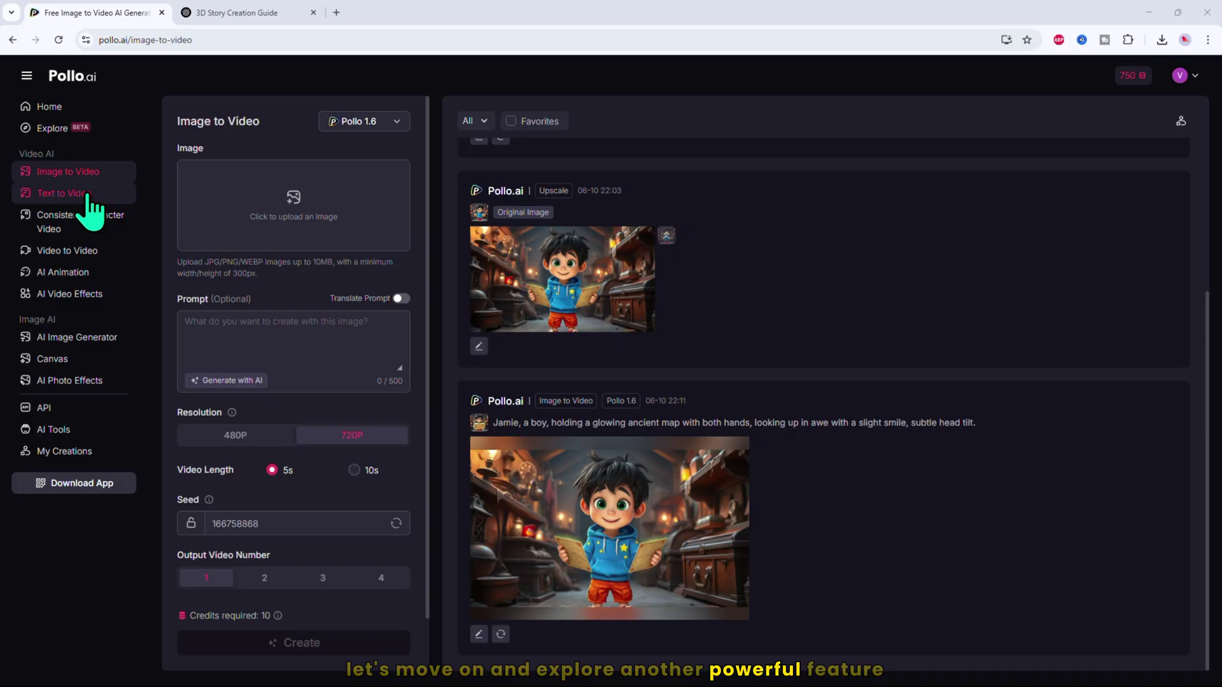
In Text to Video, keep Pollo 1.6, paste the attic map prompt, keep 720P, and create.
{"action": "left_click", "coordinate": [69, 193]}
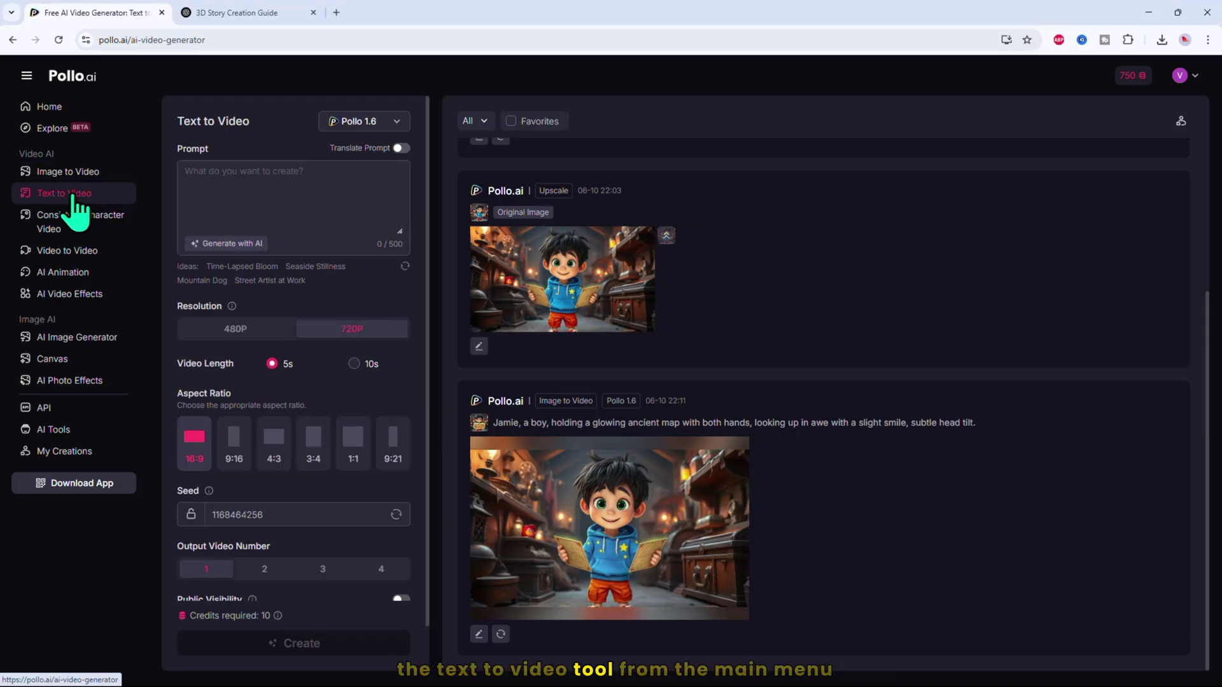
{"action": "left_click", "coordinate": [394, 121]}
{"action": "scroll", "coordinate": [450, 287], "scroll_direction": "down", "scroll_amount": 5}
{"action": "scroll", "coordinate": [450, 287], "scroll_direction": "up", "scroll_amount": 5}
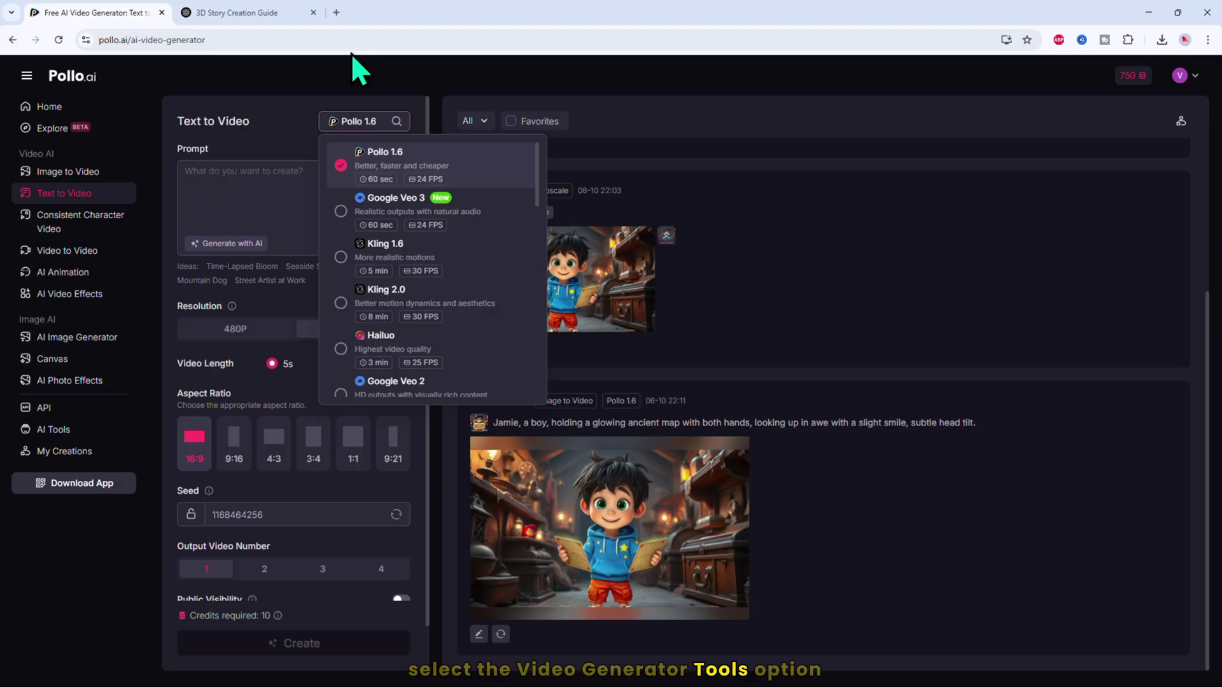
{"action": "left_click", "coordinate": [291, 197]}
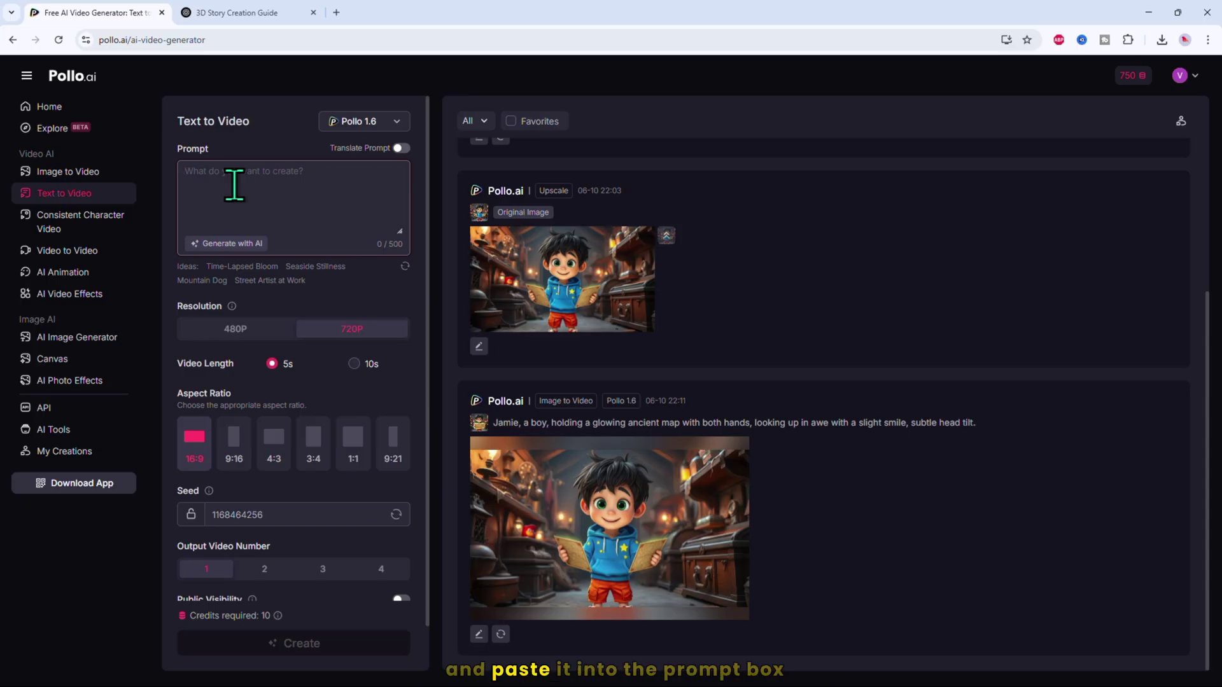
{"action": "type", "text": "Jamie, short tousled dark brown hair, round face with big green eyes and a look of wide-eyed wonder, bright blue hoodie with yellow stars, orange cargo shorts with pockets, red sneakers with white soles, dusty attic filled with glowing trinkets and cobwebbed chests, holding a glowing ancient map in both hands, 3D animated style,"}
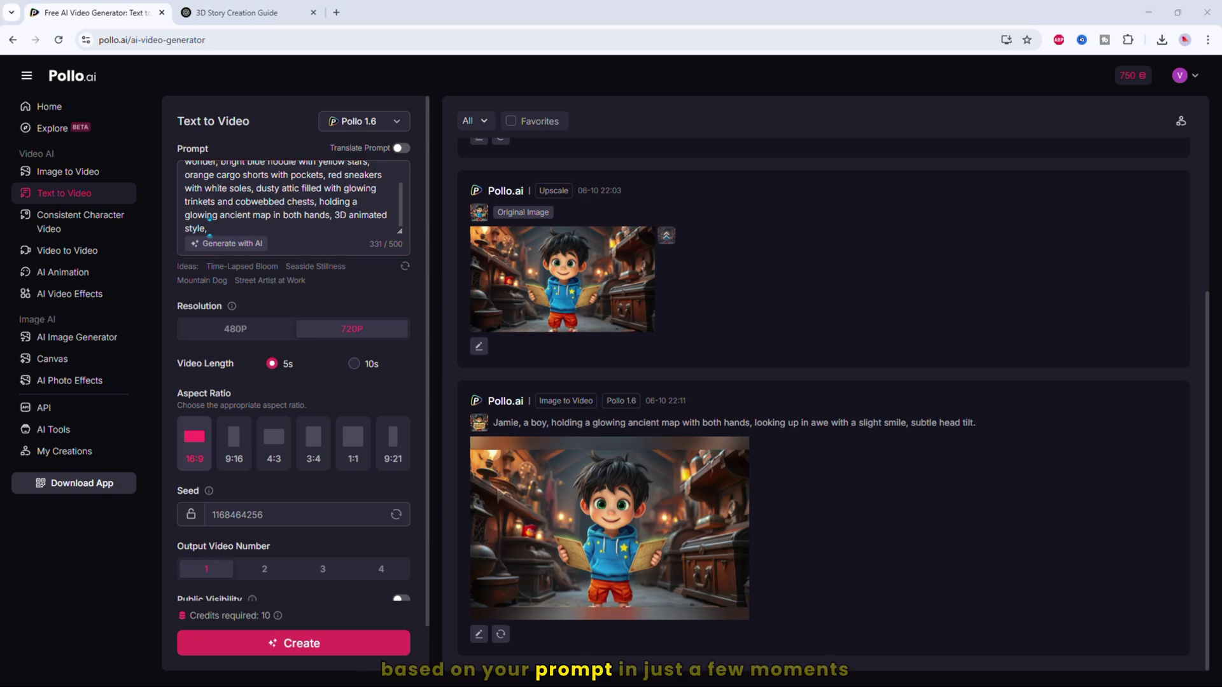
{"action": "left_click", "coordinate": [240, 336]}
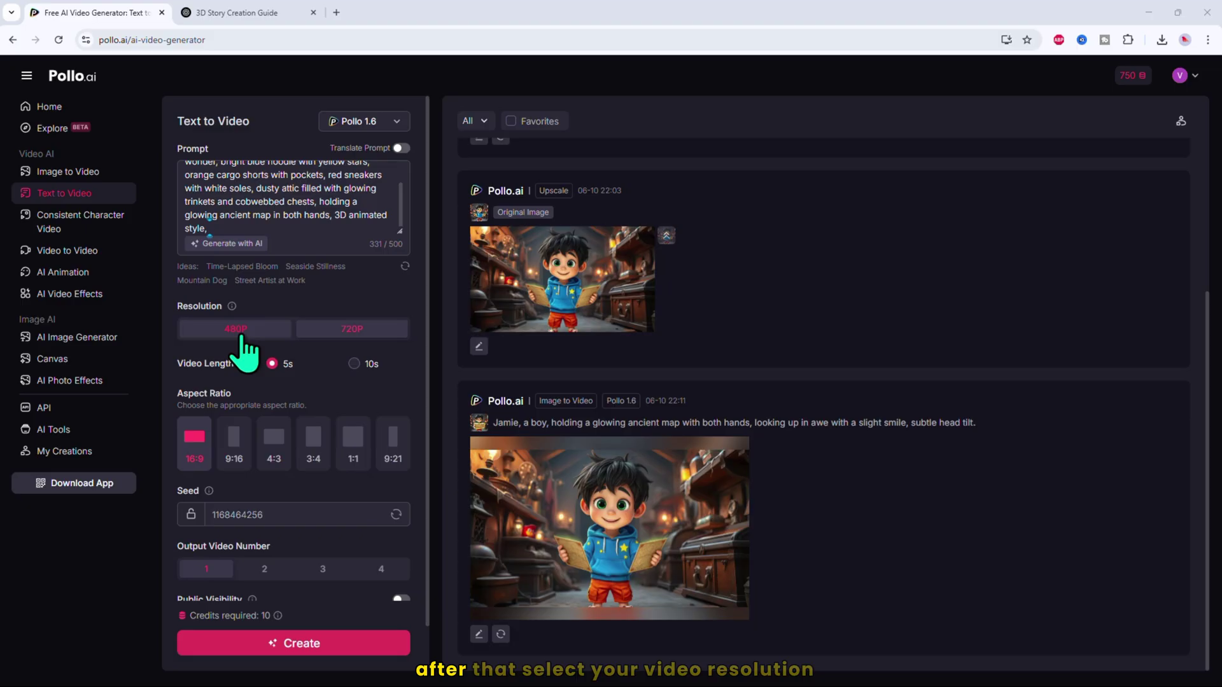
{"action": "left_click", "coordinate": [329, 332]}
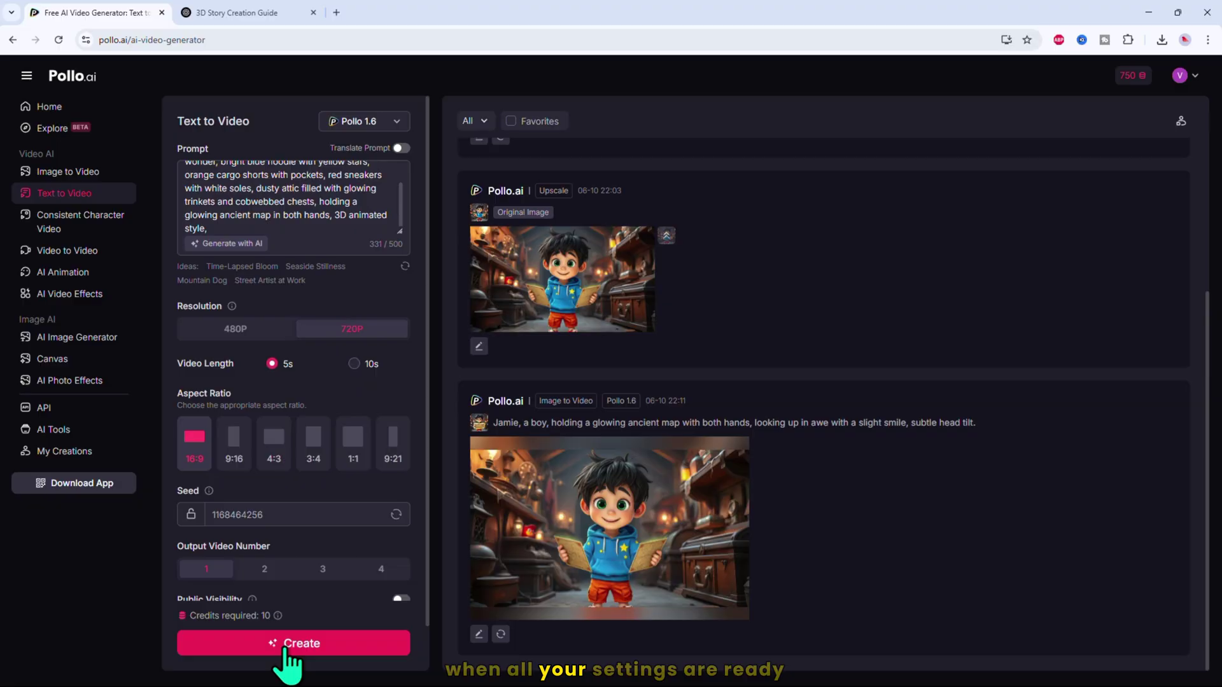
{"action": "scroll", "coordinate": [293, 662], "scroll_direction": "down", "scroll_amount": 2}
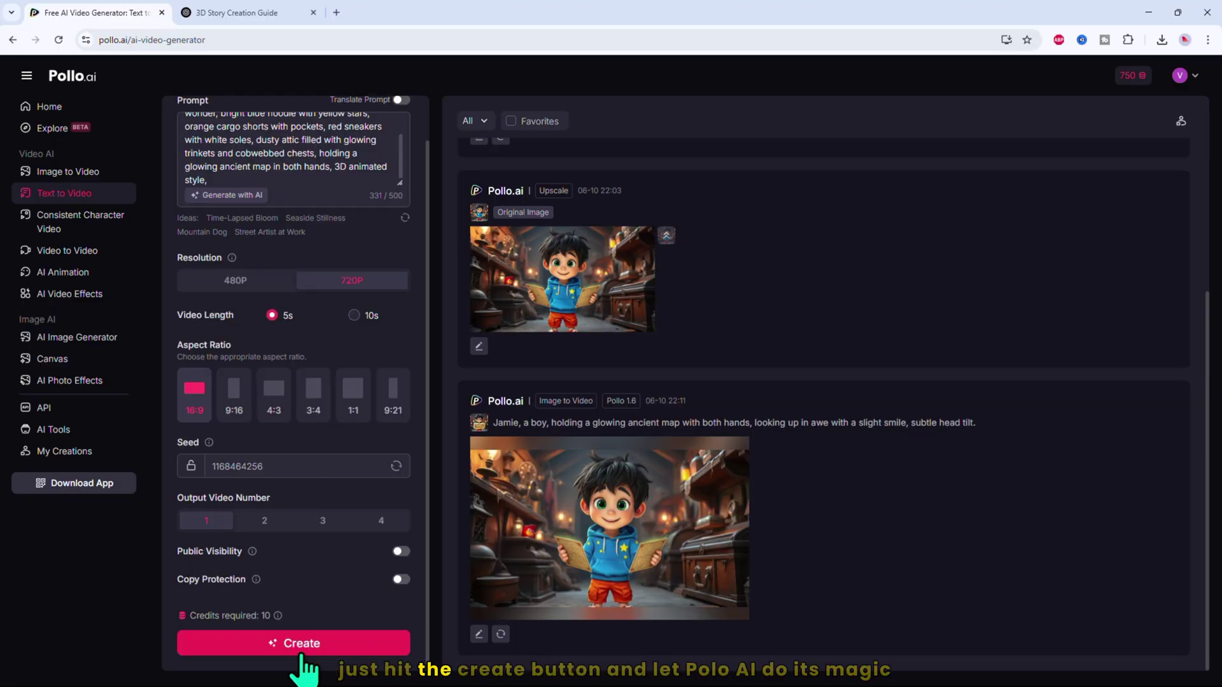
{"action": "left_click", "coordinate": [303, 654]}
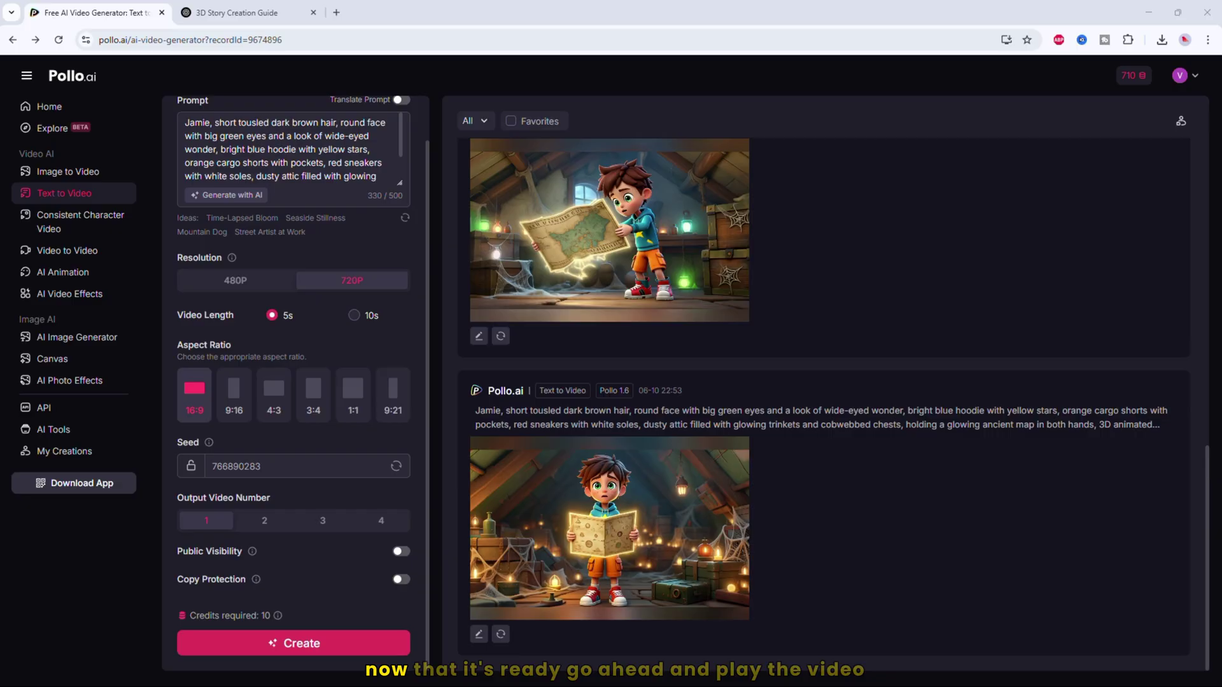
Play the finished attic map clip, then switch the video model back to Pollo 1.6.
{"action": "left_click", "coordinate": [578, 516]}
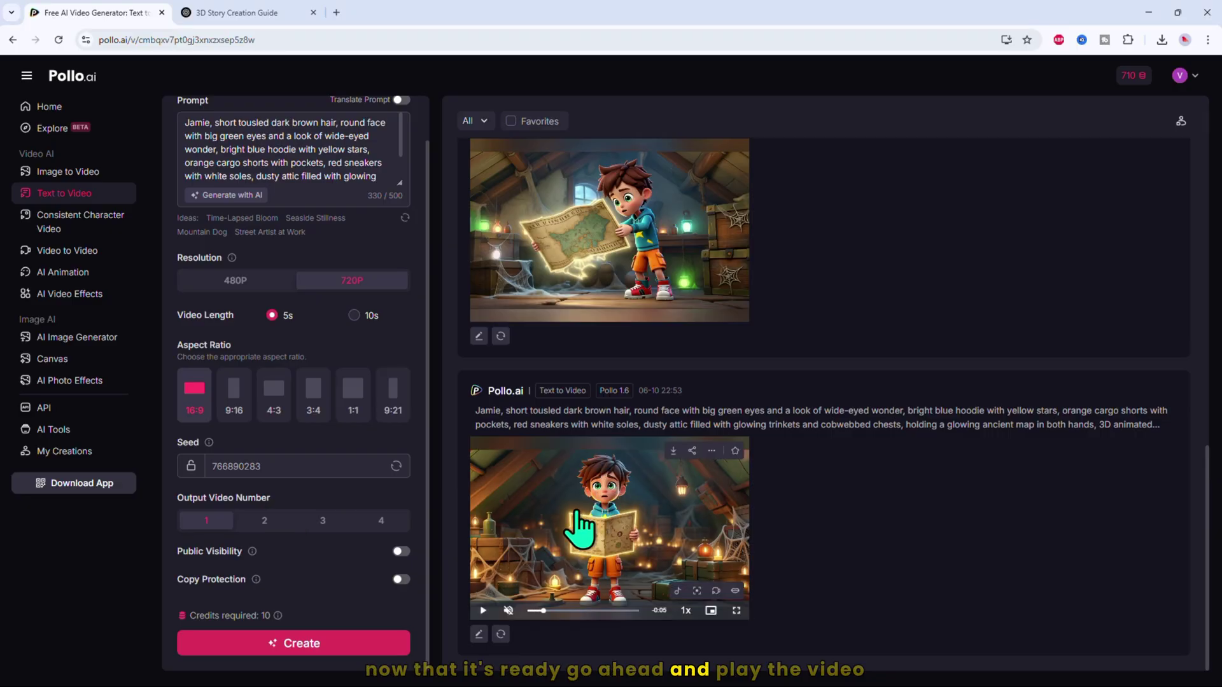
{"action": "left_click", "coordinate": [577, 517]}
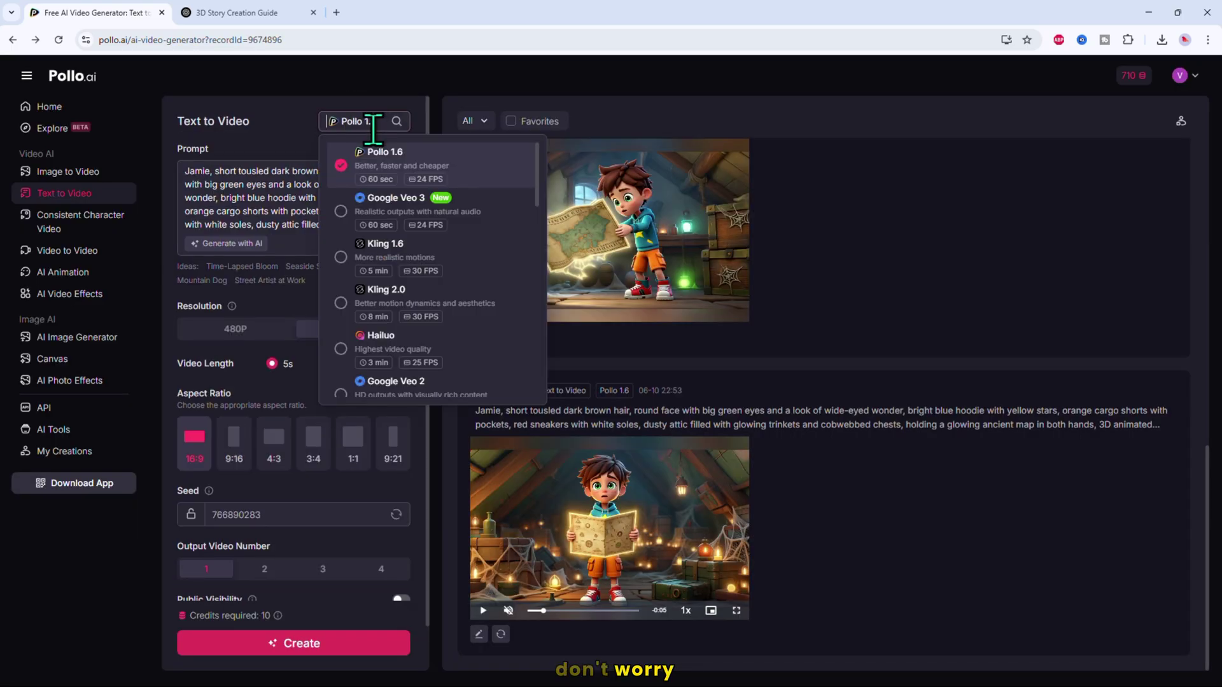
{"action": "left_click", "coordinate": [381, 319]}
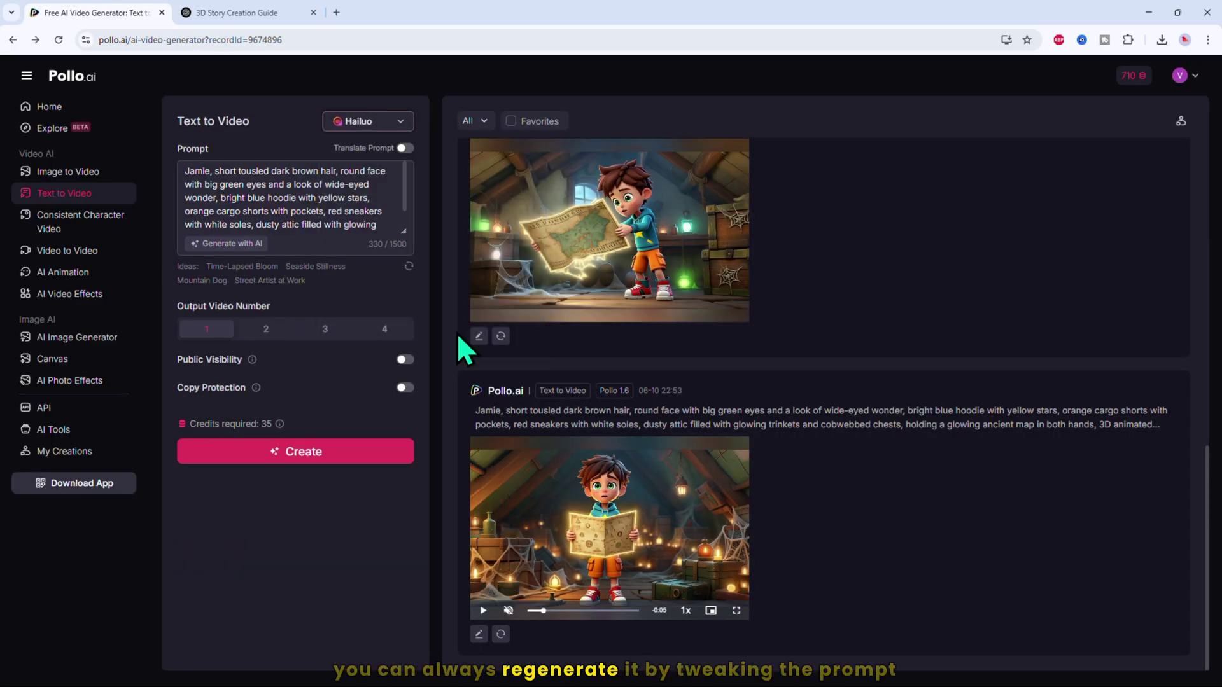
{"action": "left_click", "coordinate": [388, 121]}
{"action": "left_click", "coordinate": [420, 156]}
Replace the prompt with the structured version, regenerate the attic scene and open the new 22:57 clip.
{"action": "triple_click", "coordinate": [278, 197]}
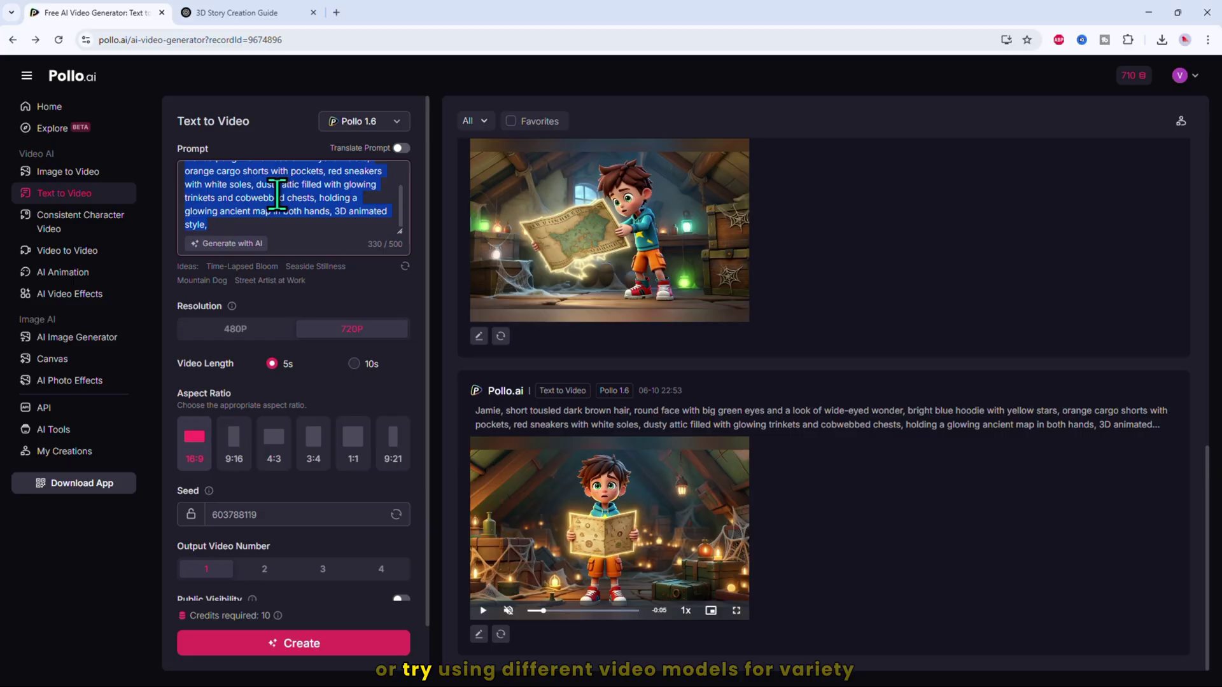
{"action": "key", "text": "ctrl+v"}
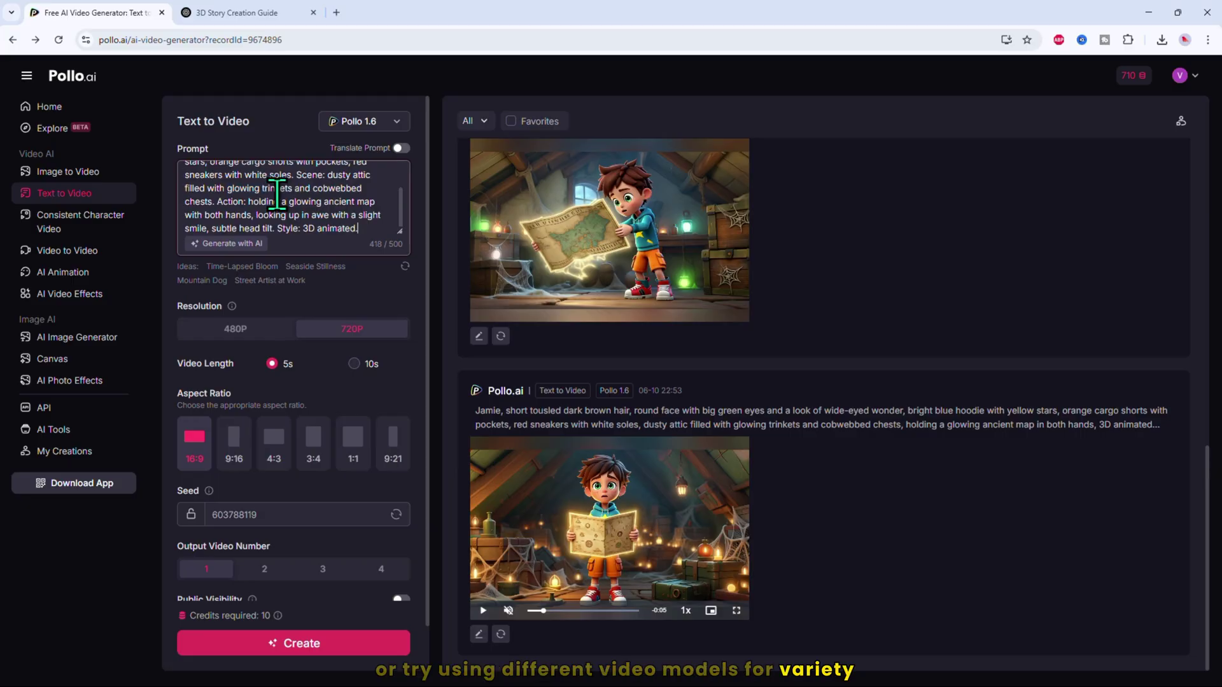
{"action": "left_click", "coordinate": [237, 643]}
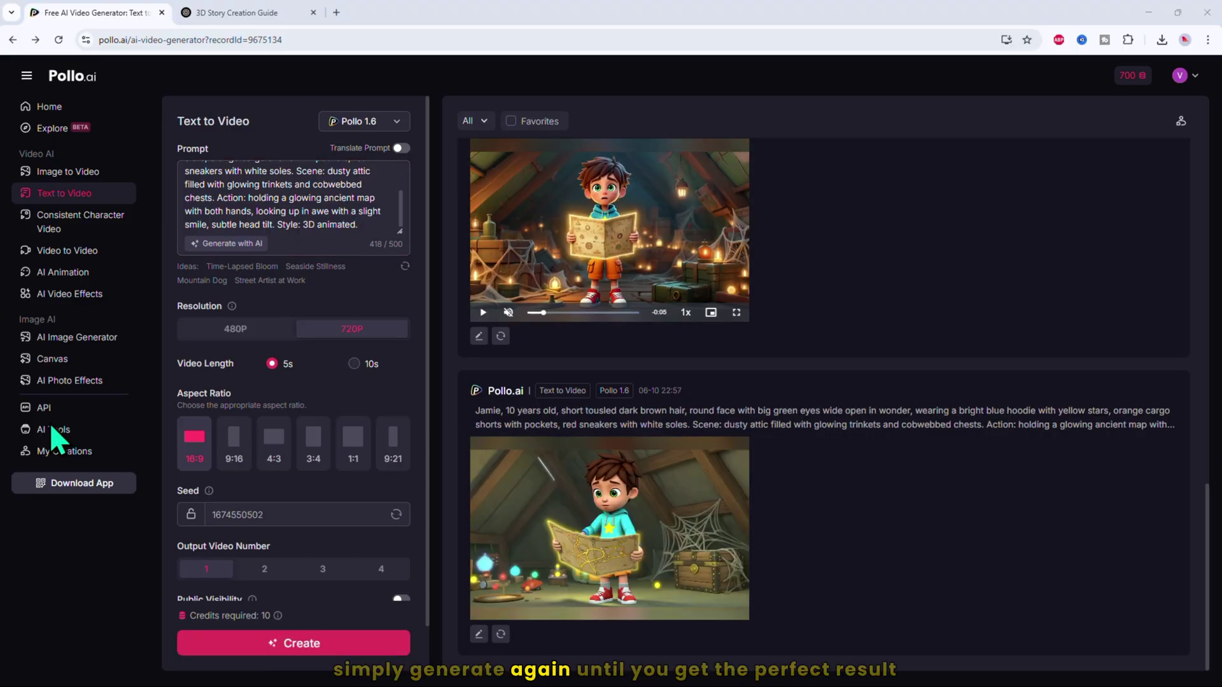
{"action": "left_click", "coordinate": [579, 523]}
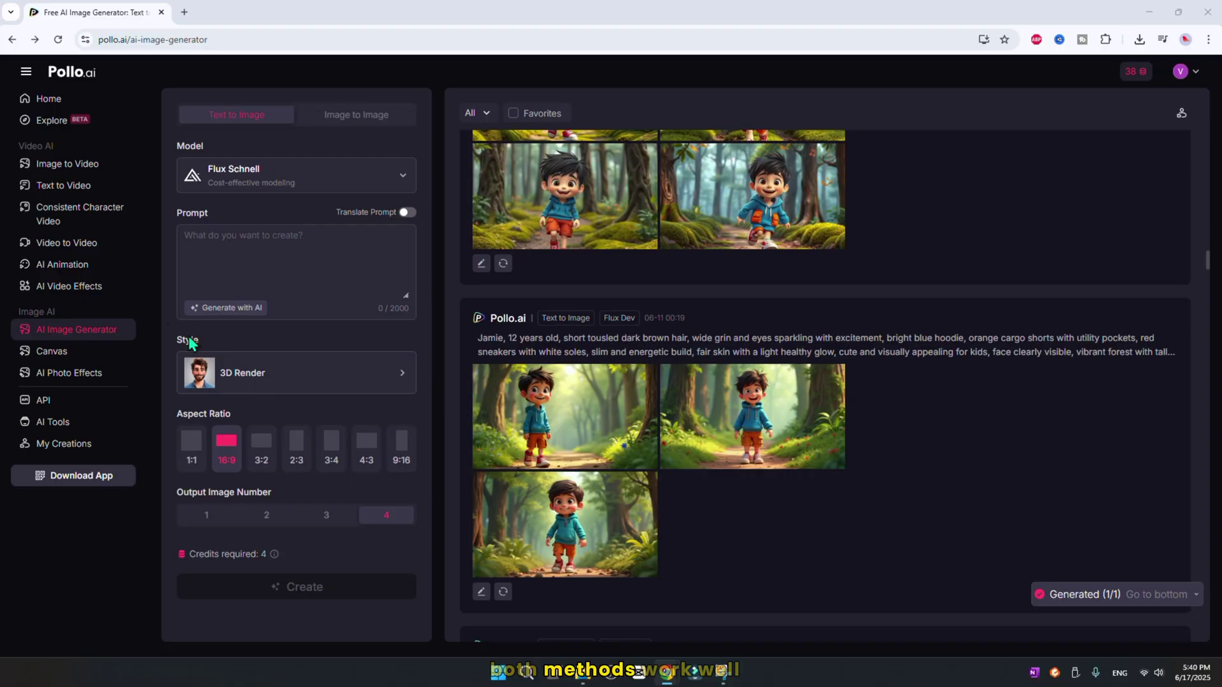
Paste the Scene 1 narration about Jamie's glowing attic map into the ElevenLabs speech box.
{"action": "left_click", "coordinate": [74, 219]}
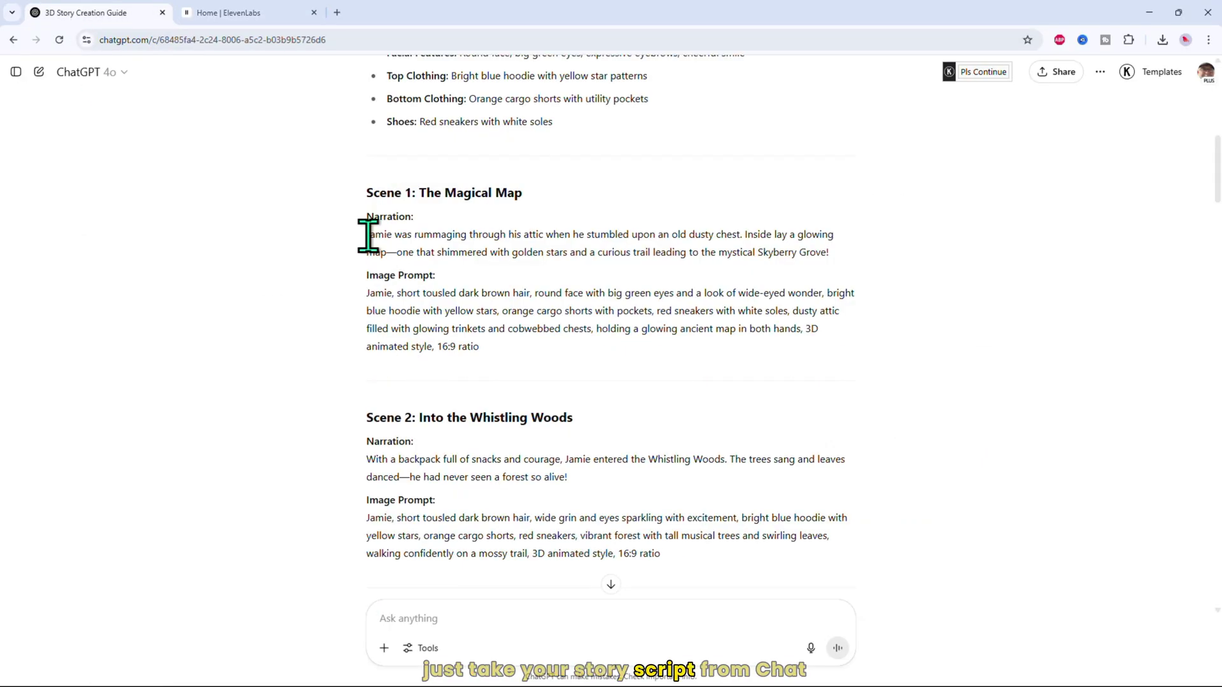
{"action": "left_click_drag", "start_coordinate": [368, 235], "coordinate": [836, 258]}
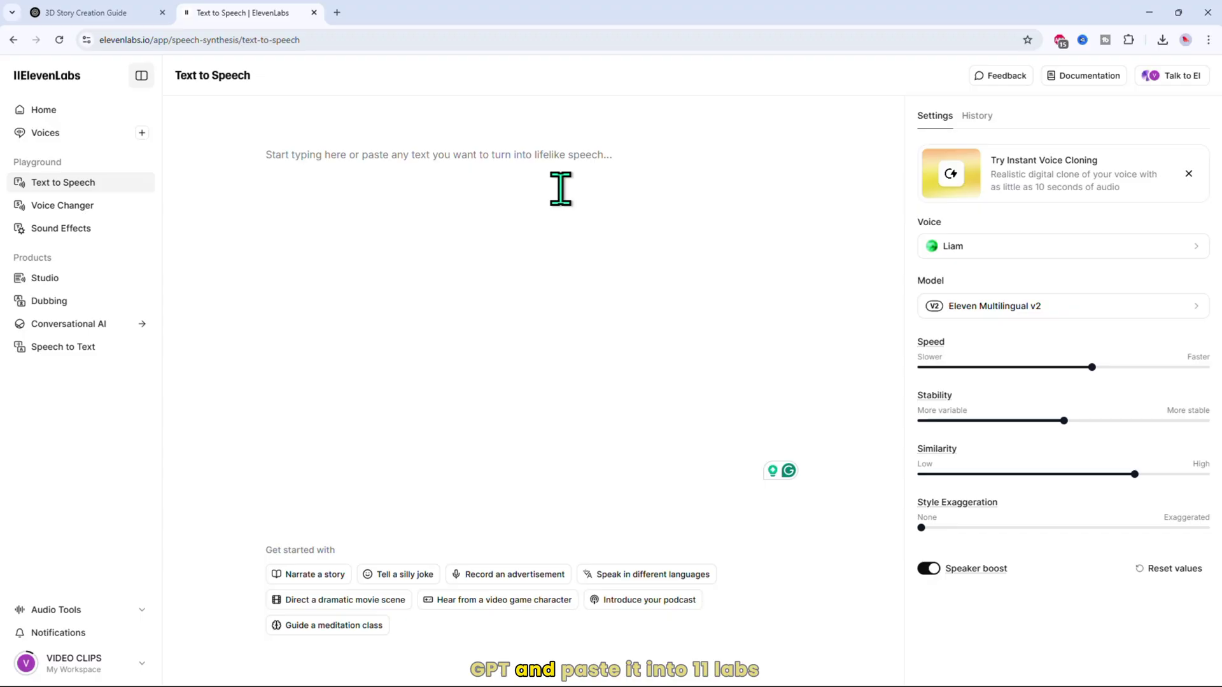
{"action": "type", "text": "Jamie was rummaging through his attic when he stumbled upon an old dusty chest. Inside lay a glowing map—one that shimmered with golden stars and a curious trail leading to the mystical Skyberry Grove!"}
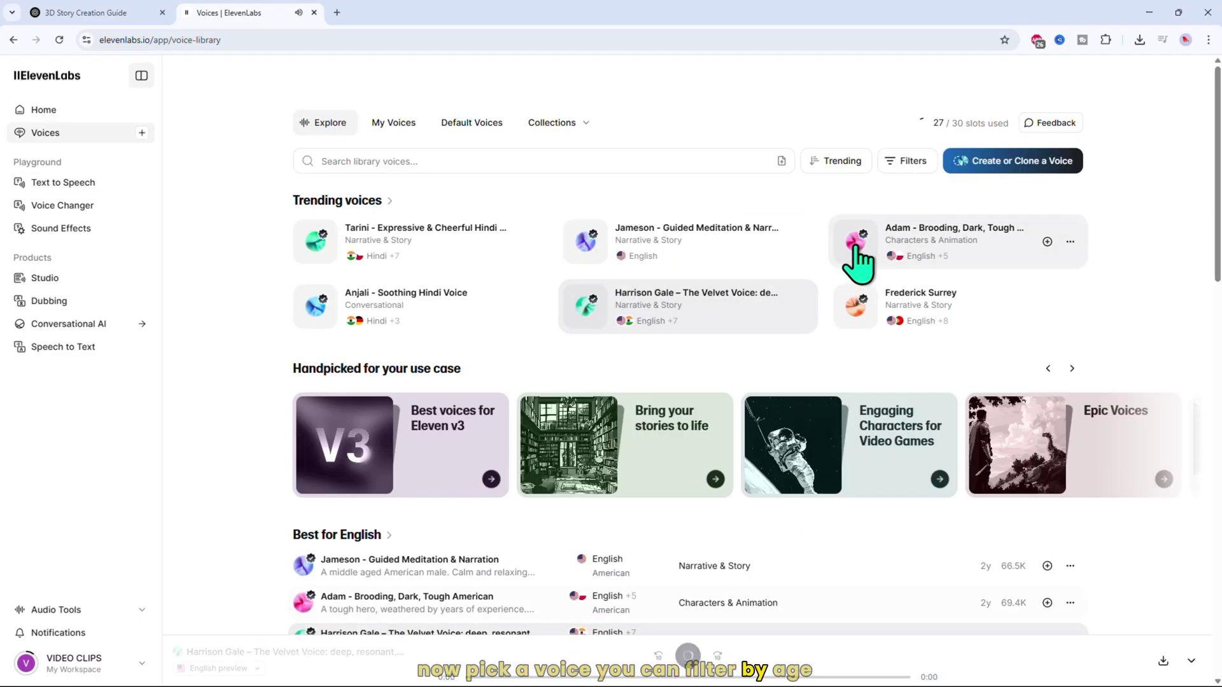
Preview the Adam, Harrison Gale, Frederick Surrey and Ryan Kurk voices in the voice library.
{"action": "left_click", "coordinate": [857, 242]}
{"action": "scroll", "coordinate": [327, 506], "scroll_direction": "down", "scroll_amount": 2}
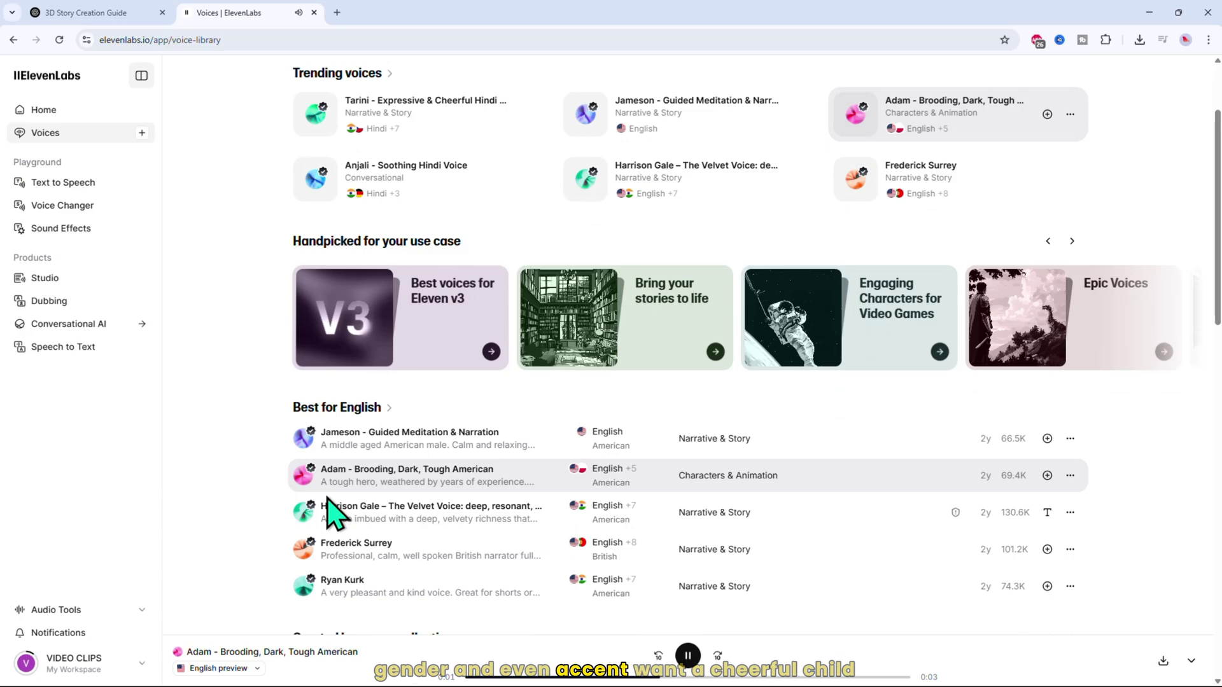
{"action": "left_click", "coordinate": [309, 518]}
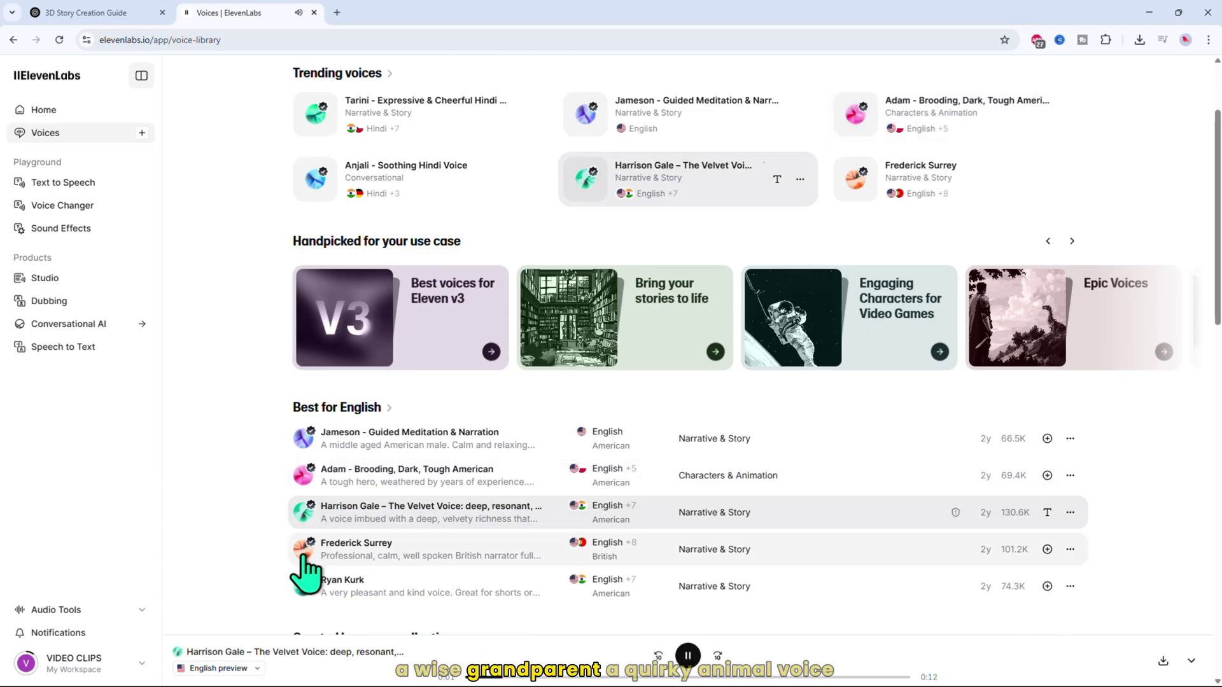
{"action": "left_click", "coordinate": [303, 555]}
{"action": "left_click", "coordinate": [306, 583]}
Generate the Scene 1 narration in the David - American Narrator voice and download the audio.
{"action": "scroll", "coordinate": [306, 586], "scroll_direction": "down", "scroll_amount": 3}
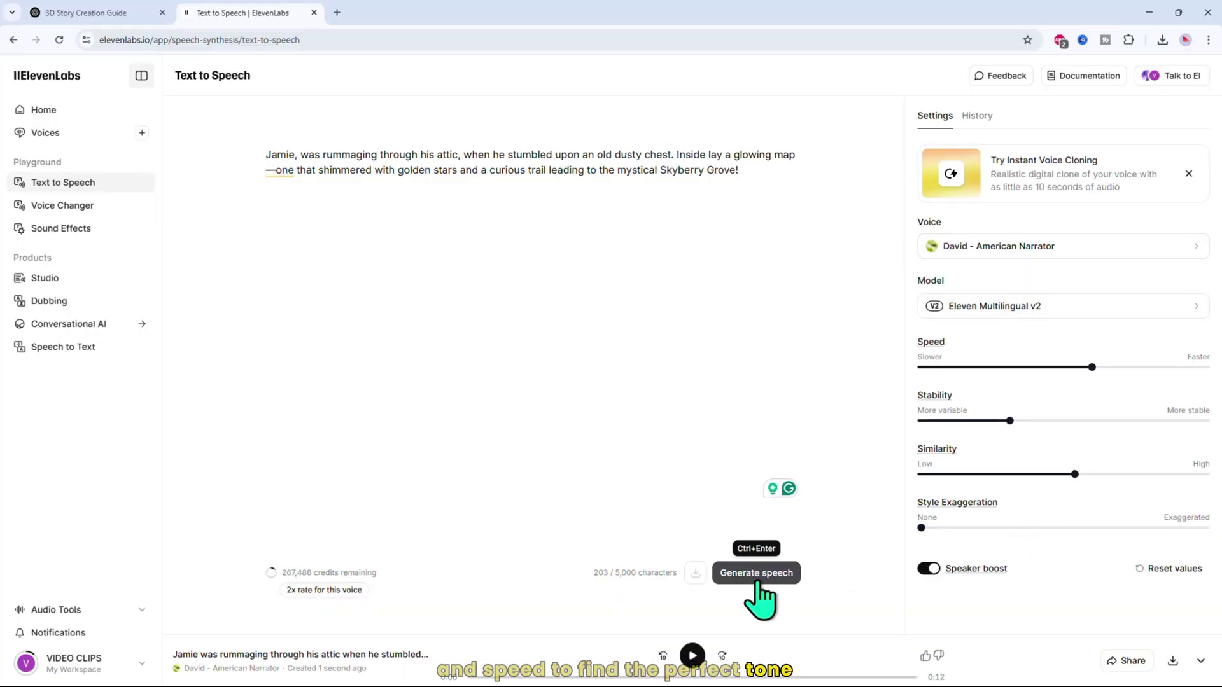
{"action": "left_click", "coordinate": [770, 574]}
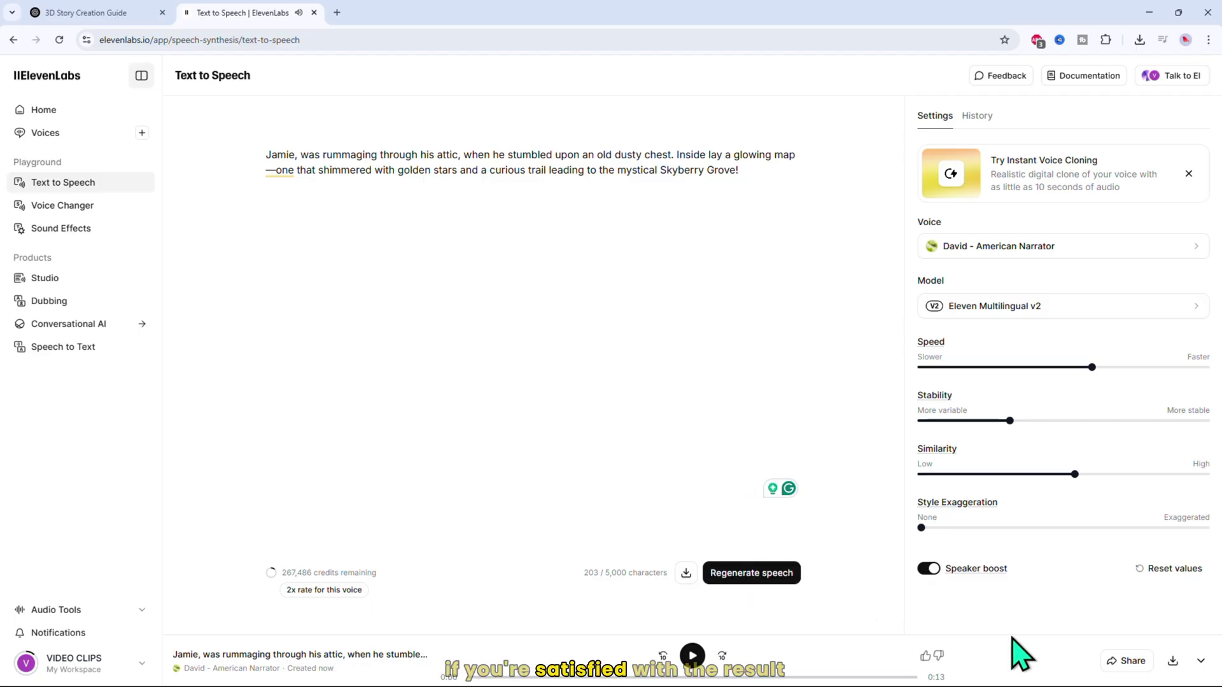
{"action": "left_click", "coordinate": [1173, 662]}
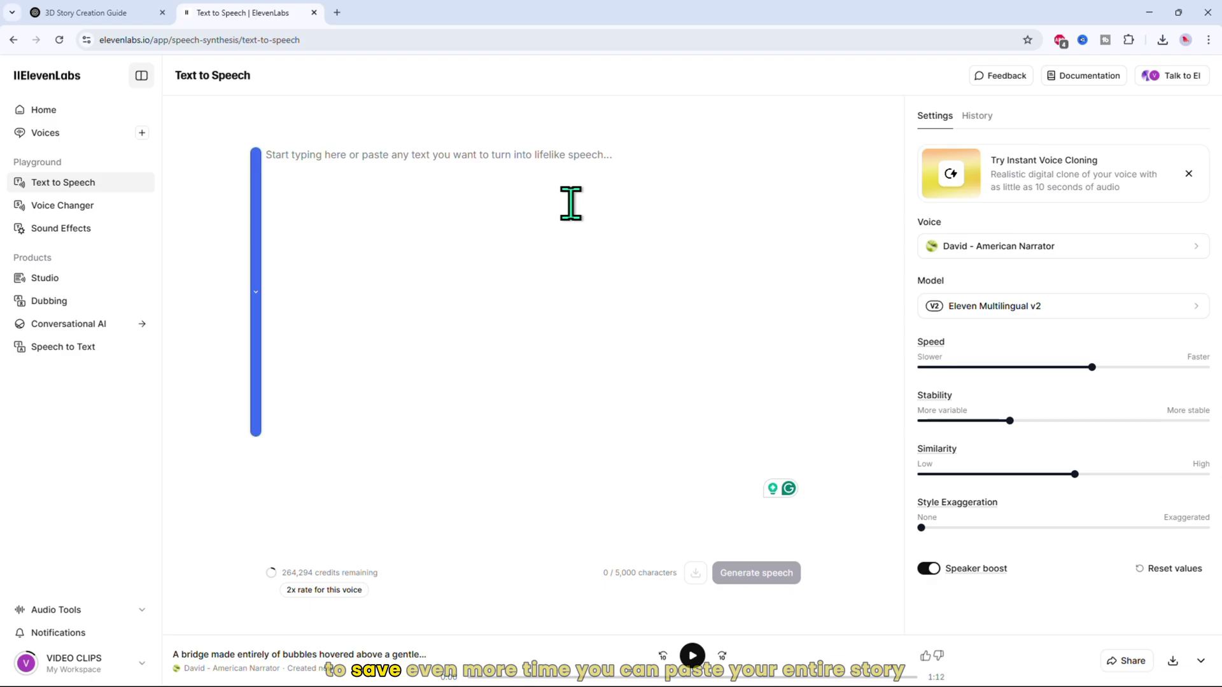
Paste the full ten-paragraph Skyberry story and generate its narration.
{"action": "type", "text": "Jamie was rummaging through his attic when he stumbled upon an old dusty chest. Inside lay a glowing map—one that shimmered with golden stars and a curious trail leading to the mystical Skyberry Grove! Jamie entered the Whistling Woods. The trees sang and leaves danced—he had never seen a forest so alive! At the center of the woods lay a sparkling Puzzle Pond. Jamie had to solve a riddle hidden in the water lilies to reveal the next clue! A bridge made entirely of bubbles hovered above a gentle canyon. Jamie carefully tiptoed across, giggling as bubbles popped underfoot! Suddenly, a huge tree with eyes and a booming voice blocked his way. \"Only those who dance may pass!\" it thundered. Jamie burst into a goofy dance! Ahead lay glowing steps that spiraled into the clouds. Each step twinkled as Jamie climbed, higher and higher into the sky! In the sky, floating islands shimmered with colors. Guardians with wings made of leaves welcomed Jamie. \"Only kind hearts may pick the Skyberry,\" one smiled. Jamie gently picked a glowing Skyberry. As he made a wish, it sparkled and floated above his hand, sending beams of joy to the world below. A rainbow-colored manta ray swooped from the clouds. Jamie climbed aboard, soaring through the skies, laughter echoing across the rainbow path! Back in his attic, Jamie, placed the Skyberry in a jar. It lit up the room with joy. Every adventure starts with curiosity—and who knows what he'll find next?"}
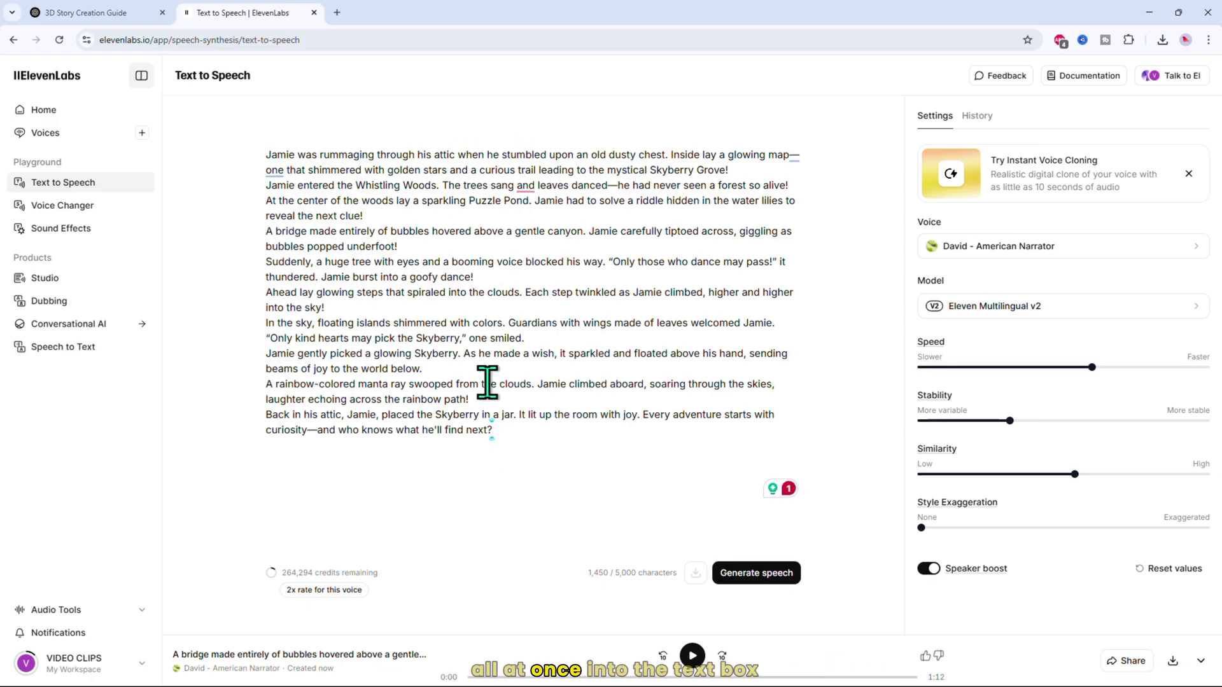
{"action": "left_click", "coordinate": [758, 573]}
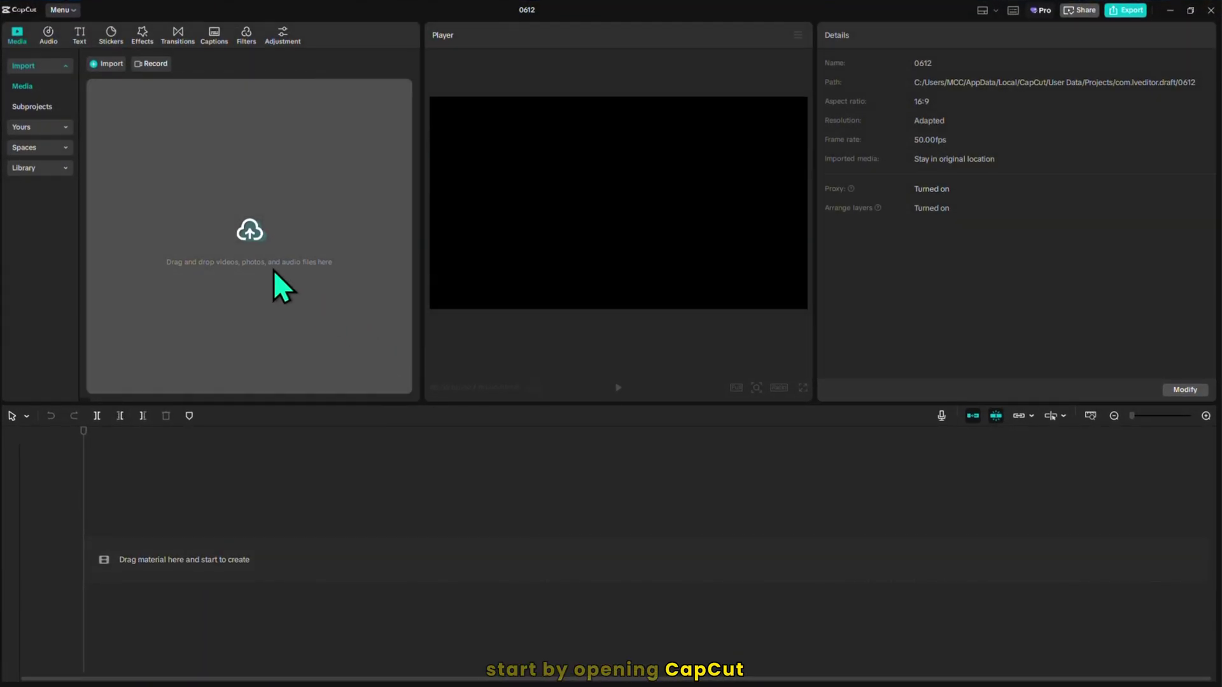
Import the Scene 1–10 clips and The Skyberry Quest Narration audio into Media.
{"action": "left_click", "coordinate": [273, 270]}
{"action": "left_click", "coordinate": [200, 211]}
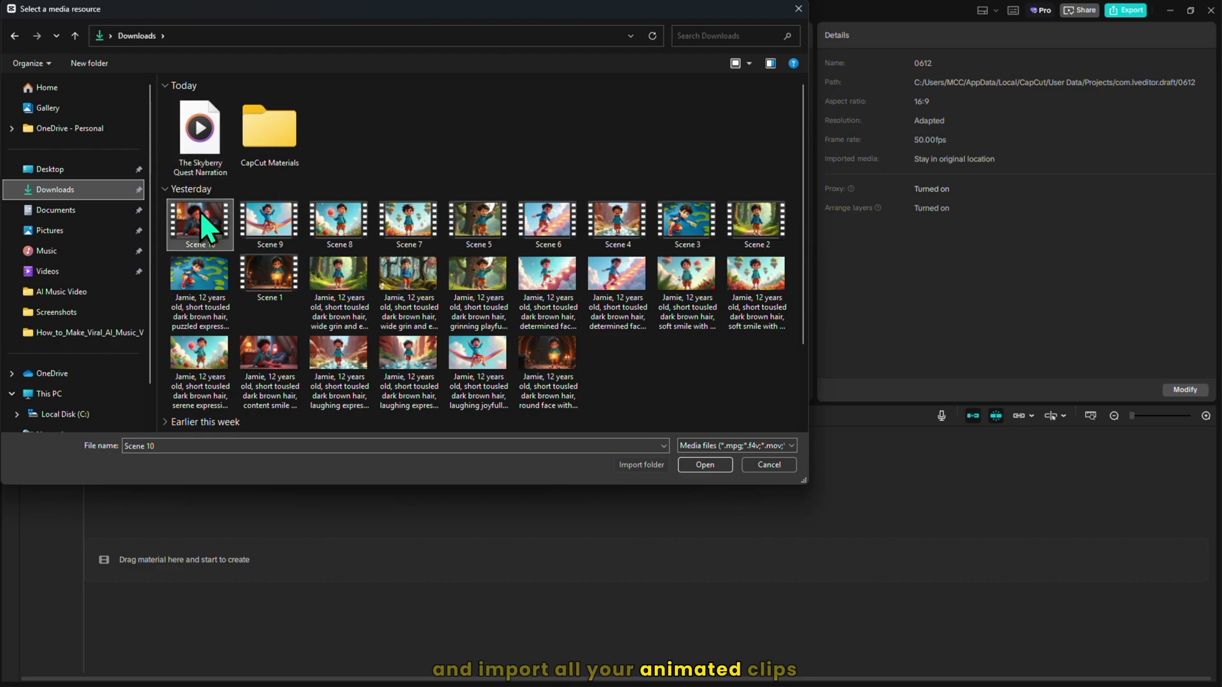
{"action": "left_click", "coordinate": [770, 230], "text": "shift"}
{"action": "left_click", "coordinate": [292, 255], "text": "ctrl"}
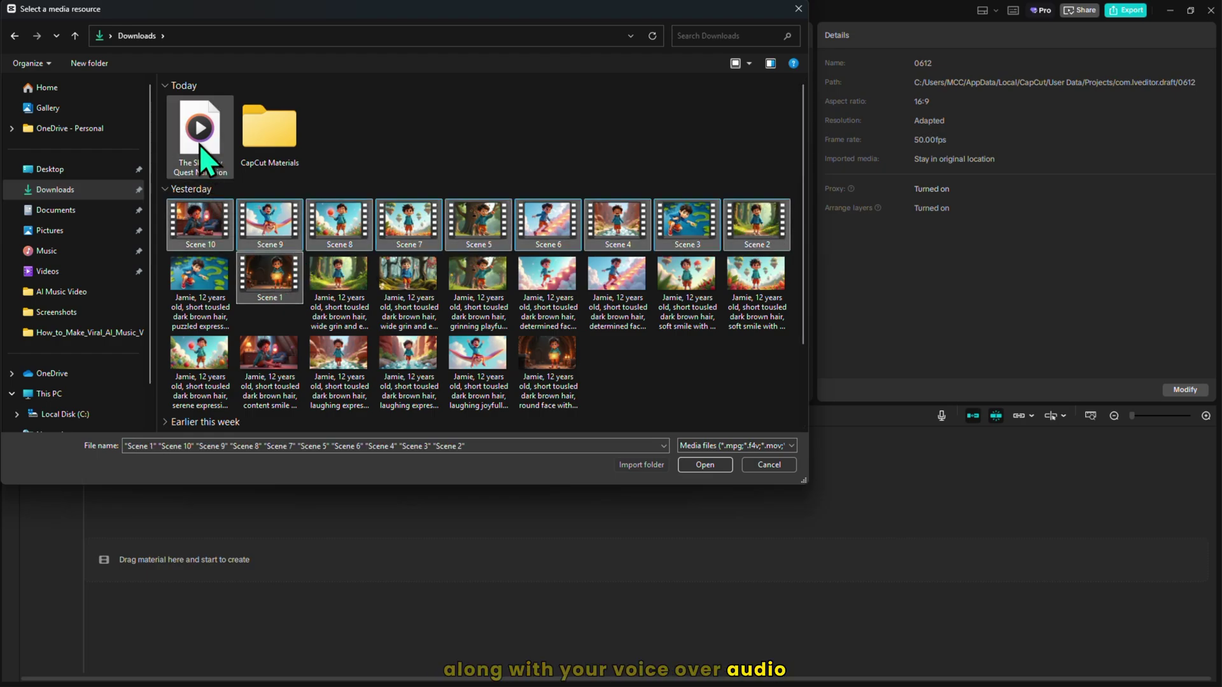
{"action": "left_click", "coordinate": [200, 144], "text": "ctrl"}
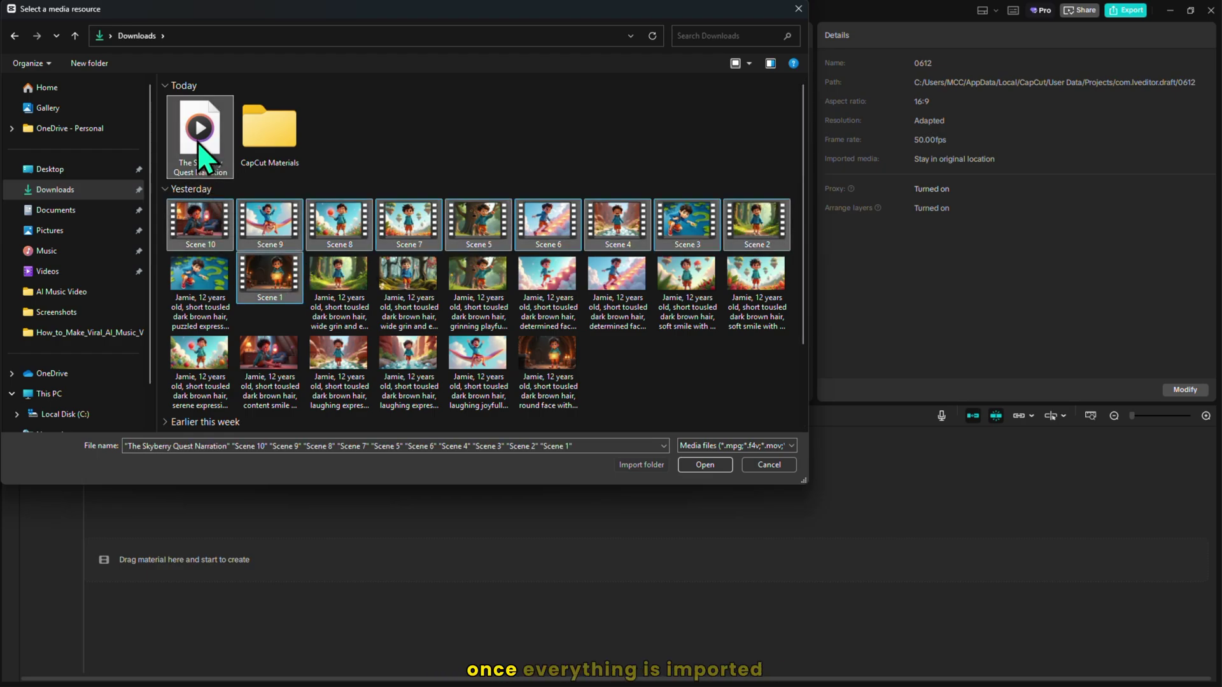
{"action": "left_click", "coordinate": [701, 464]}
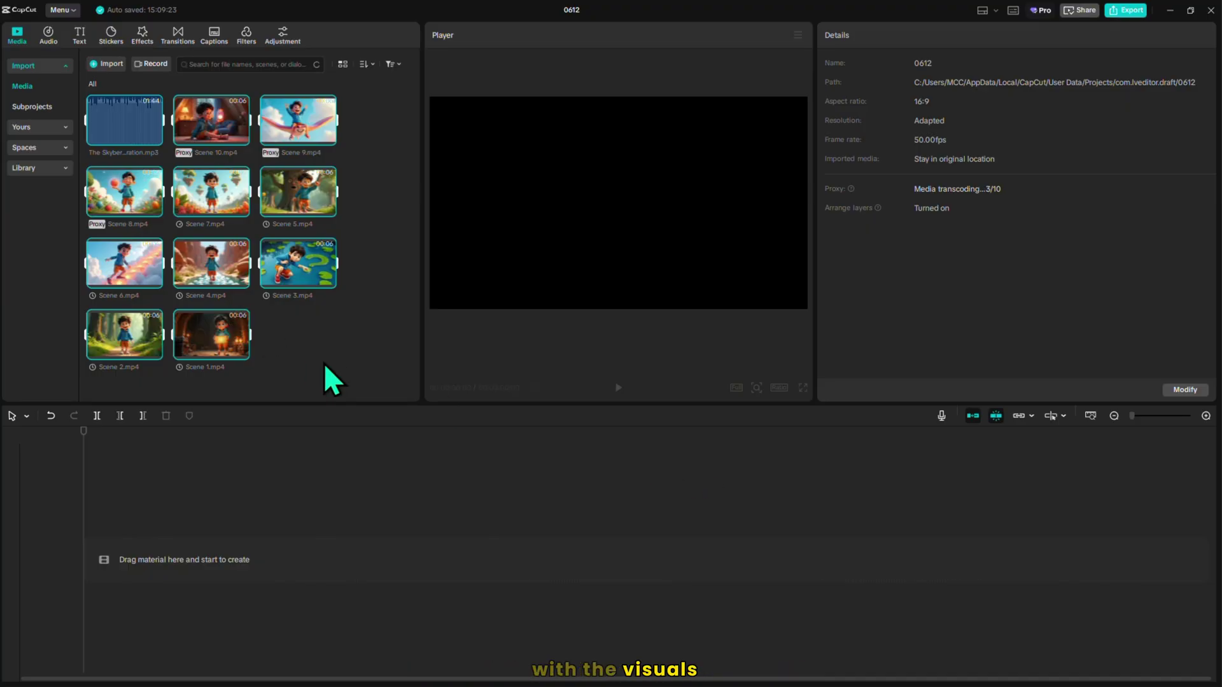
Place the narration audio and all scene clips in order on the timeline, then scrub to check timing.
{"action": "left_click_drag", "start_coordinate": [124, 121], "coordinate": [127, 554]}
{"action": "left_click_drag", "start_coordinate": [226, 344], "coordinate": [163, 557]}
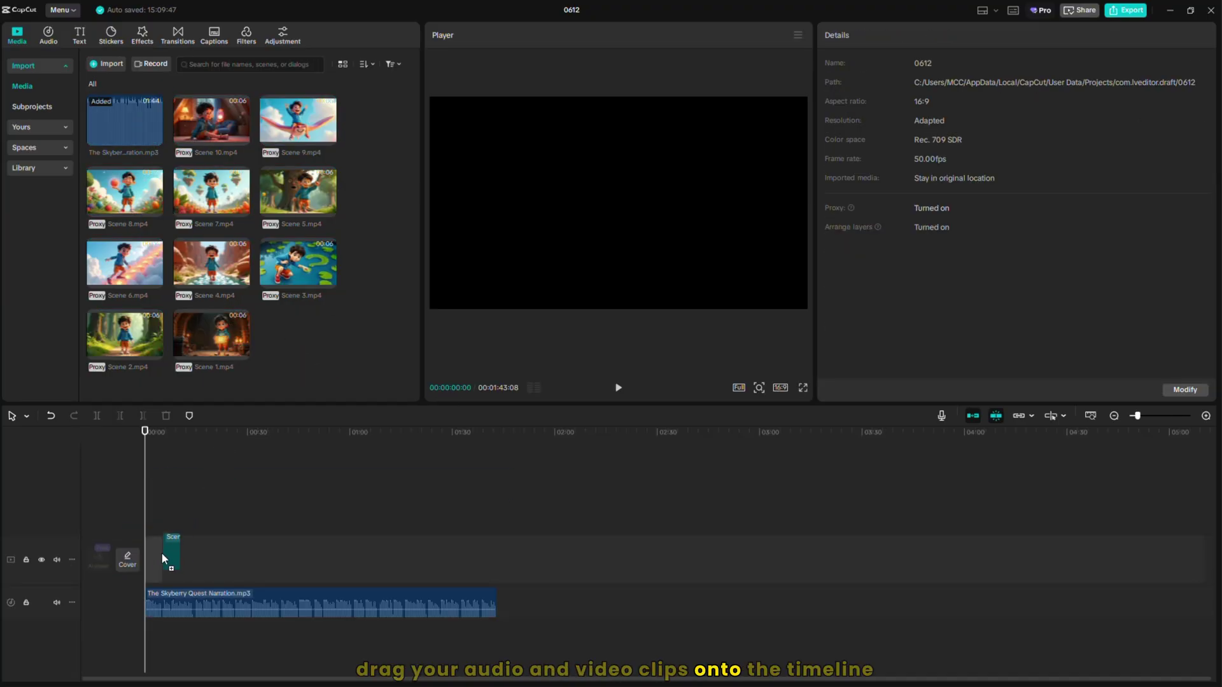
{"action": "left_click_drag", "start_coordinate": [131, 349], "coordinate": [172, 557]}
{"action": "left_click_drag", "start_coordinate": [299, 290], "coordinate": [189, 557]}
{"action": "left_click_drag", "start_coordinate": [211, 263], "coordinate": [251, 570]}
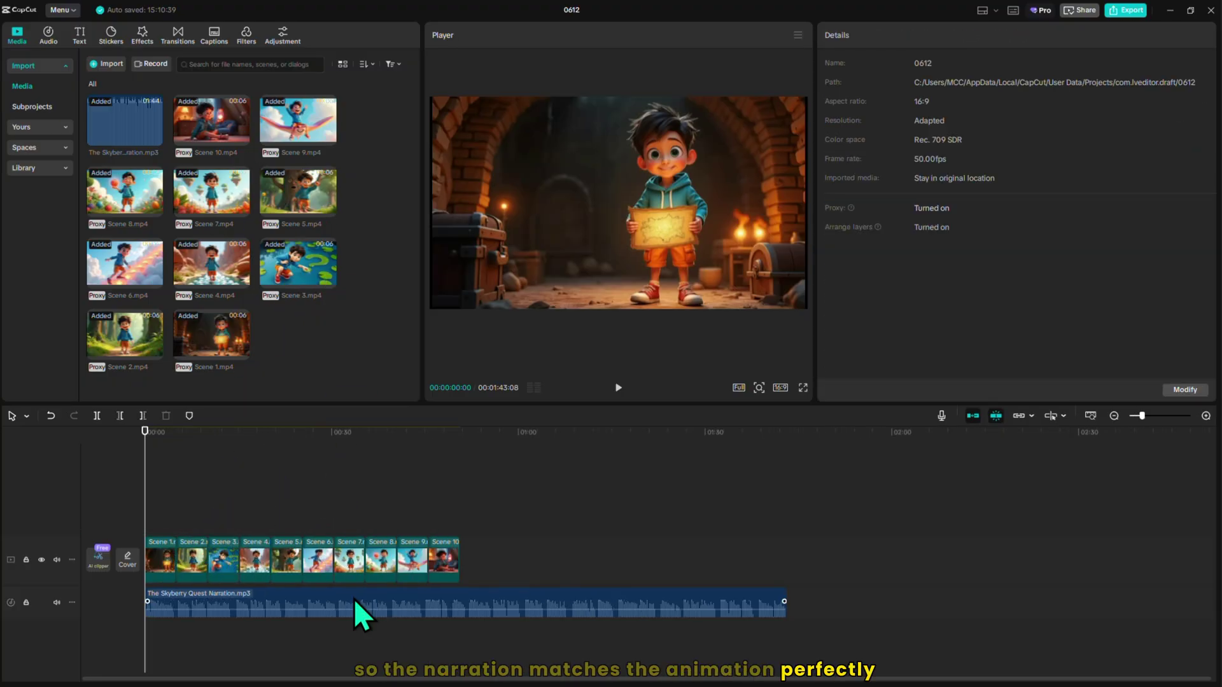
{"action": "mouse_move", "coordinate": [154, 511]}
{"action": "left_mouse_down"}
{"action": "mouse_move", "coordinate": [890, 487]}
{"action": "mouse_move", "coordinate": [152, 526]}
{"action": "left_mouse_up"}
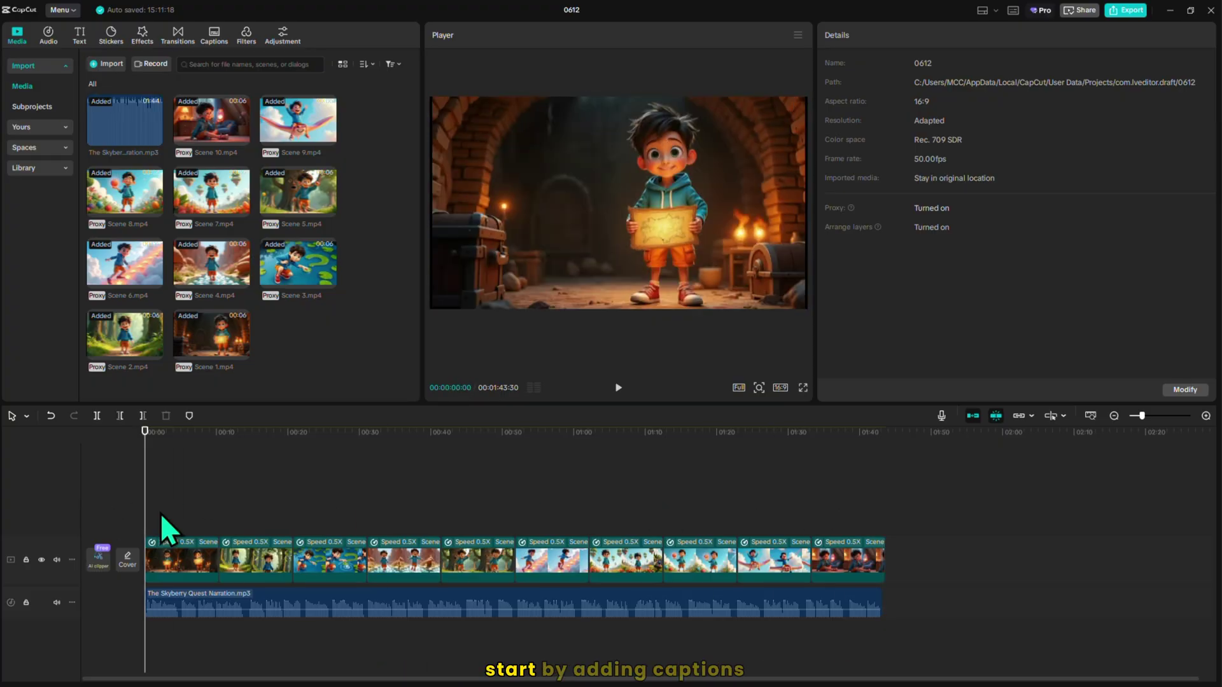
Auto-generate captions from the selected narration audio clip.
{"action": "left_click", "coordinate": [251, 606]}
{"action": "left_click", "coordinate": [210, 48]}
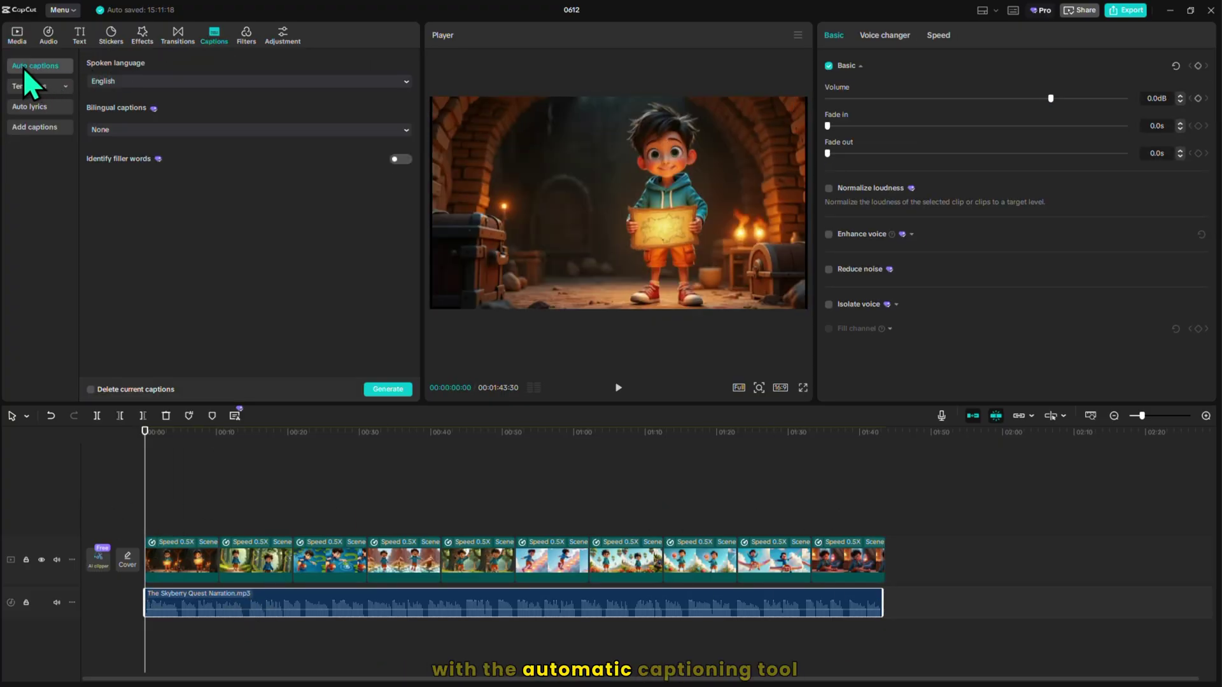
{"action": "left_click", "coordinate": [385, 392]}
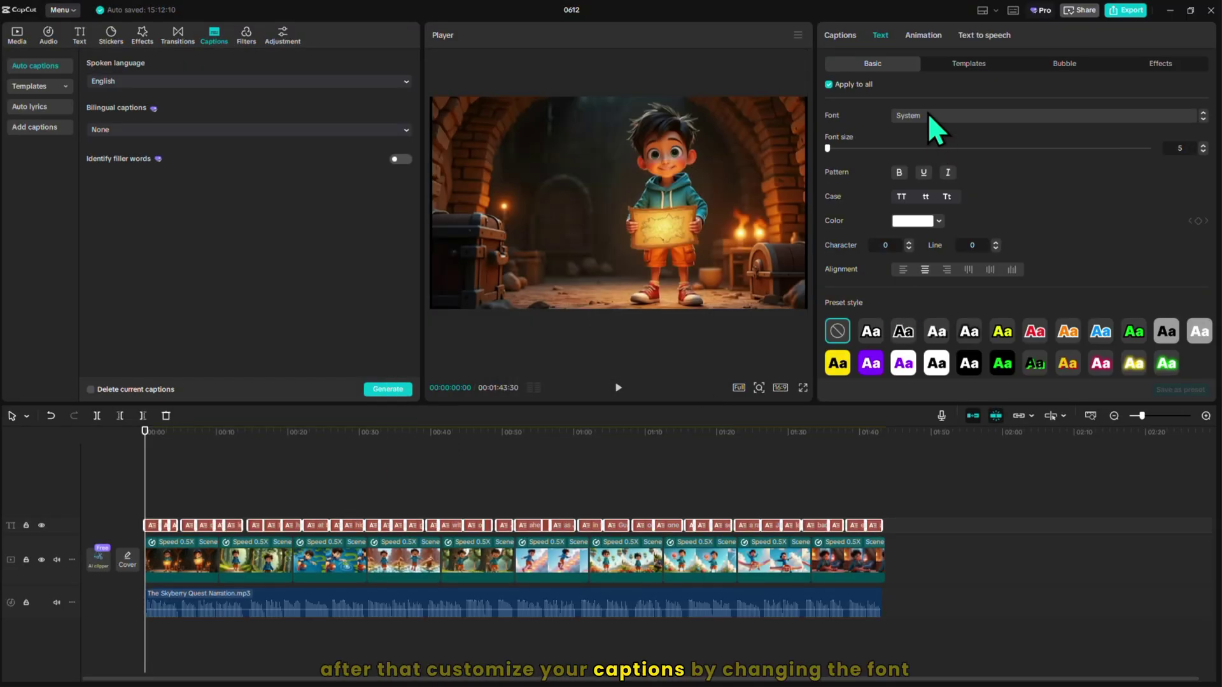
Style the captions in Poppins-Bold, yellow, with the uppercase highlighted-word template, and preview them.
{"action": "left_click", "coordinate": [928, 115]}
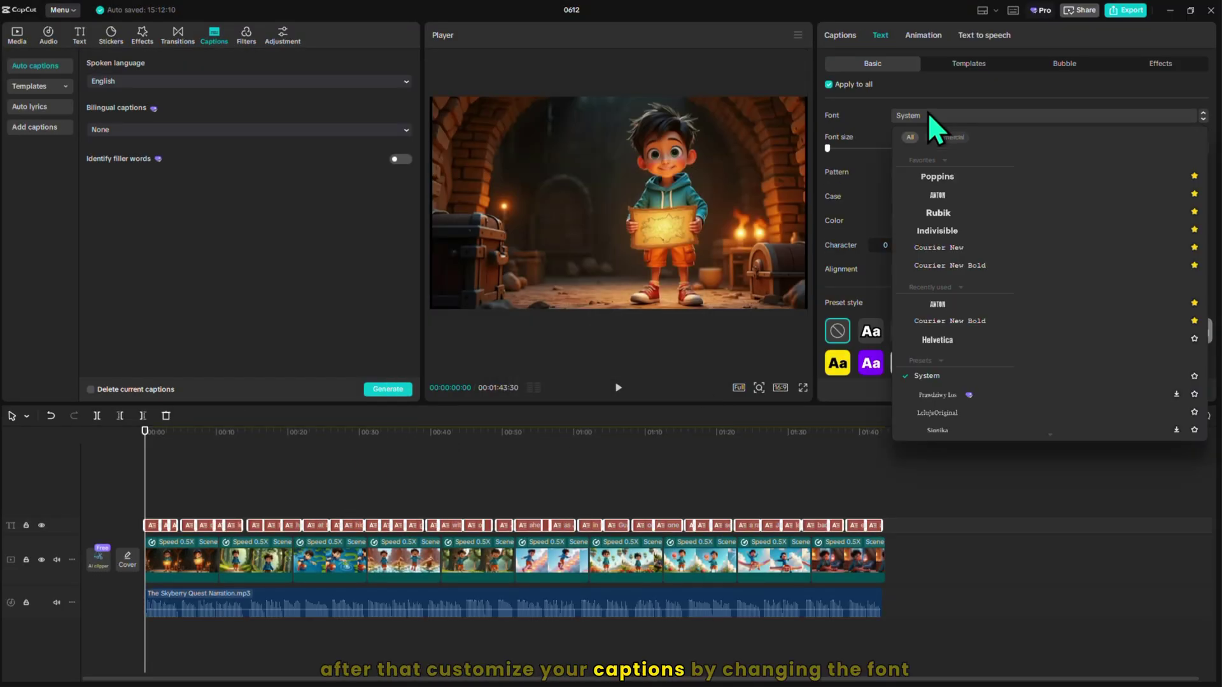
{"action": "left_click", "coordinate": [957, 174]}
{"action": "left_click", "coordinate": [939, 222]}
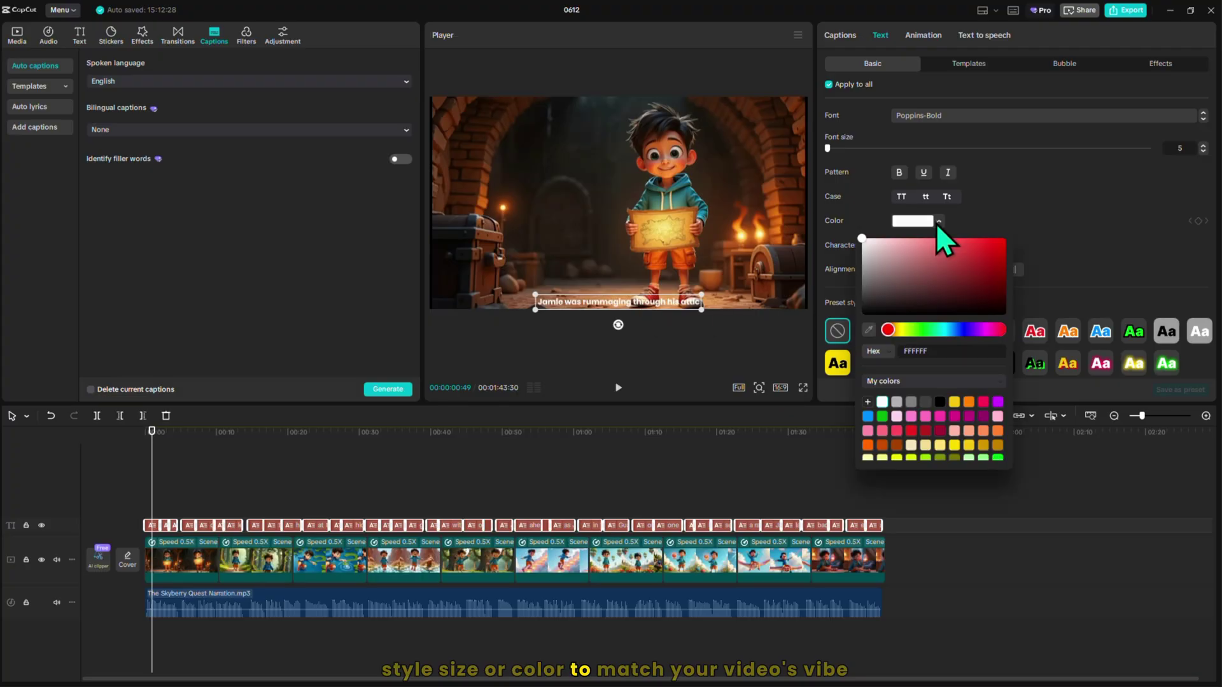
{"action": "left_click", "coordinate": [954, 445]}
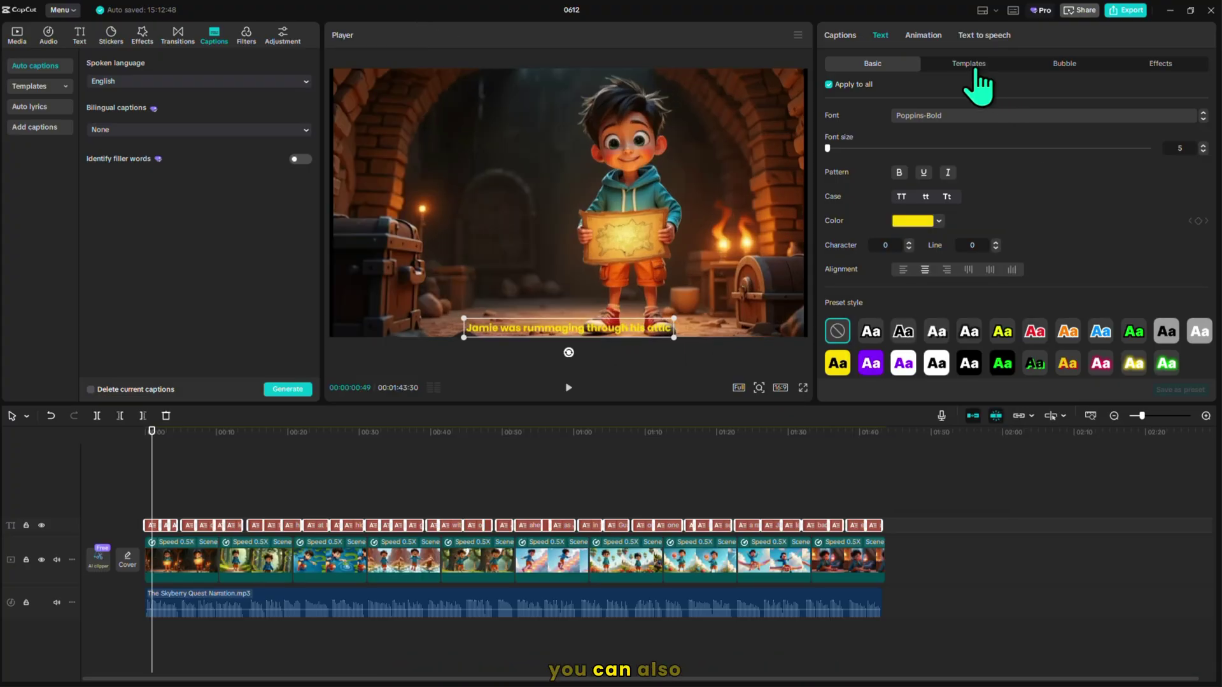
{"action": "left_click", "coordinate": [970, 66]}
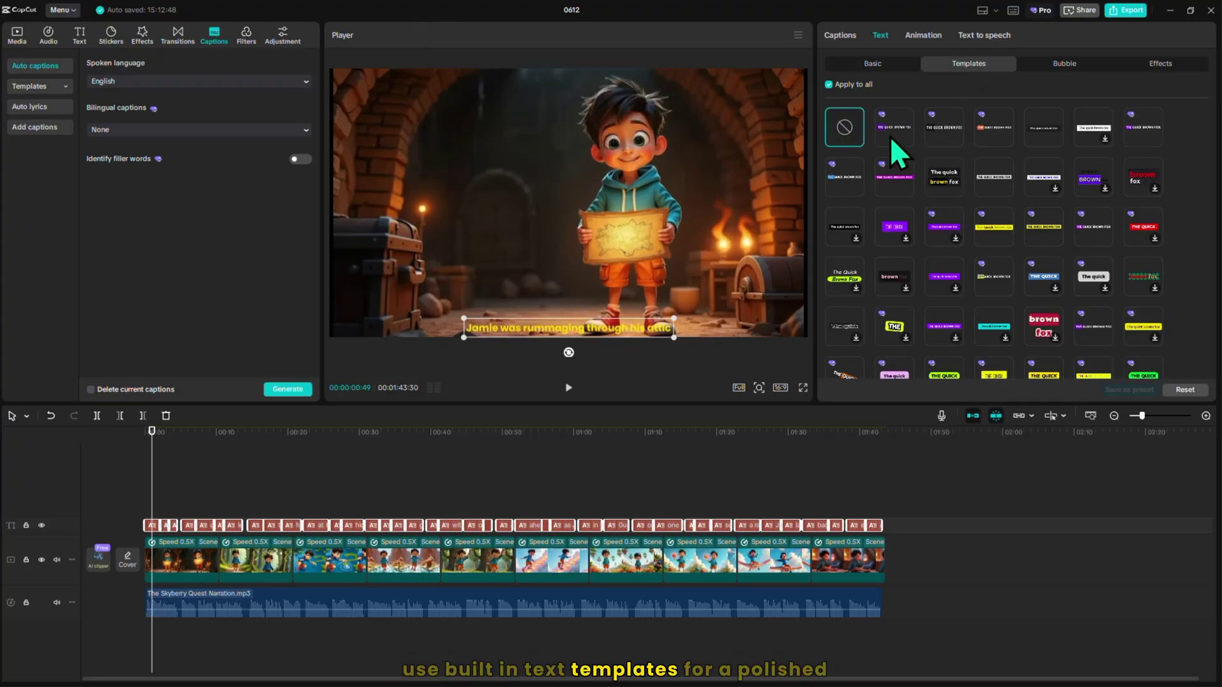
{"action": "left_click", "coordinate": [892, 133]}
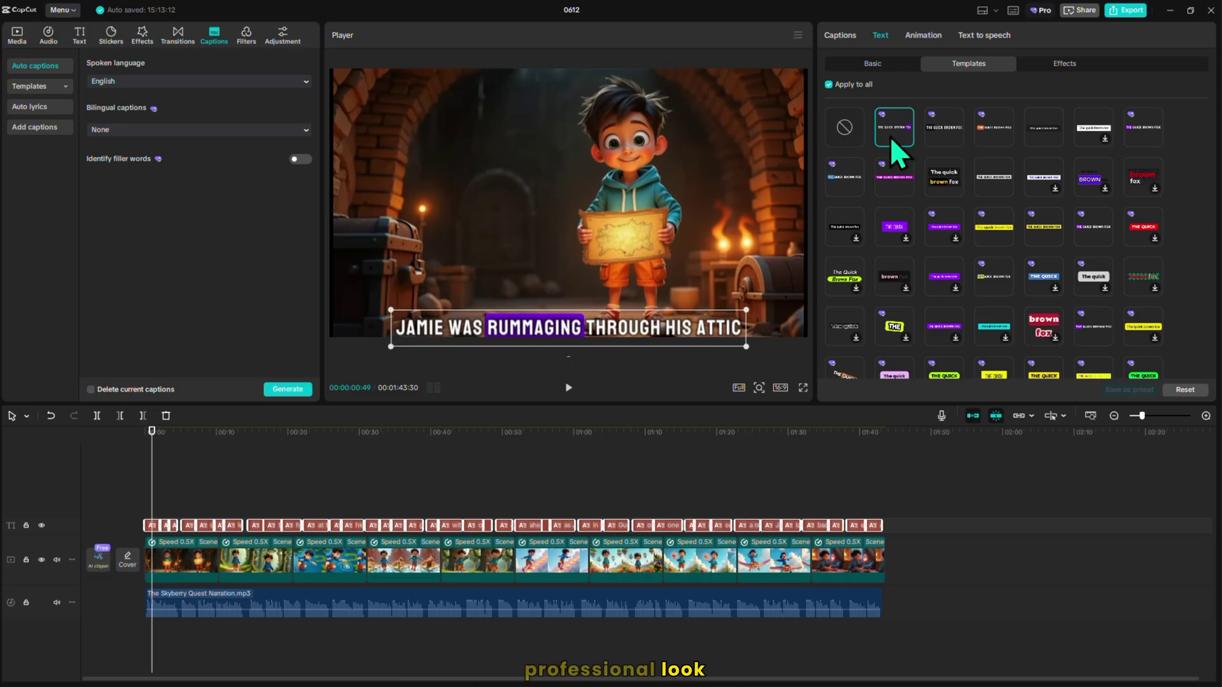
{"action": "key", "text": "space"}
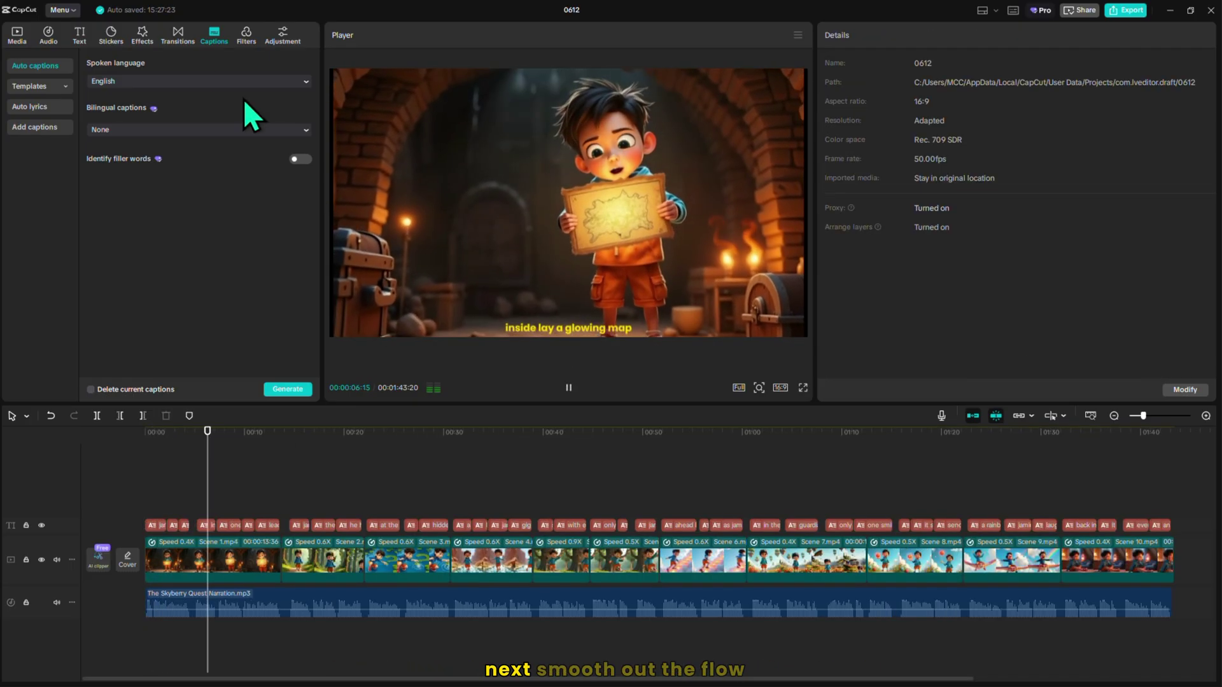
Add Overlay transitions, including Black Fade, at the Scene 2–3, 3–4, 6–7 and 8–9 boundaries.
{"action": "left_click", "coordinate": [181, 38]}
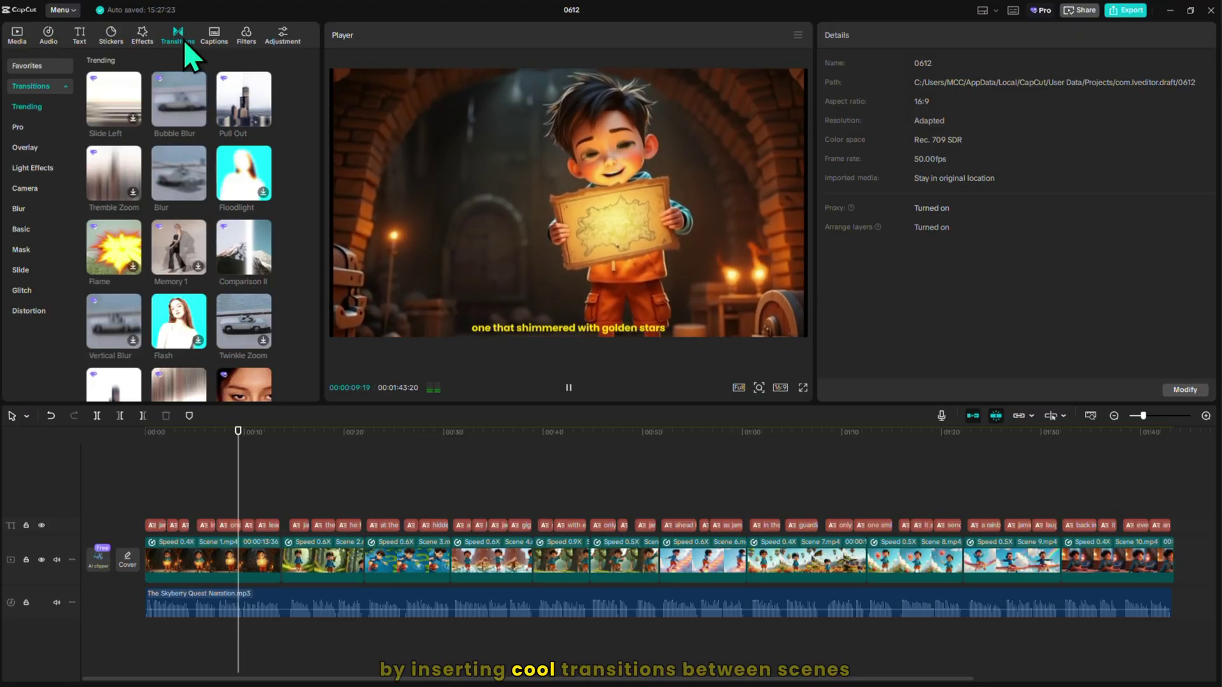
{"action": "left_click", "coordinate": [43, 125]}
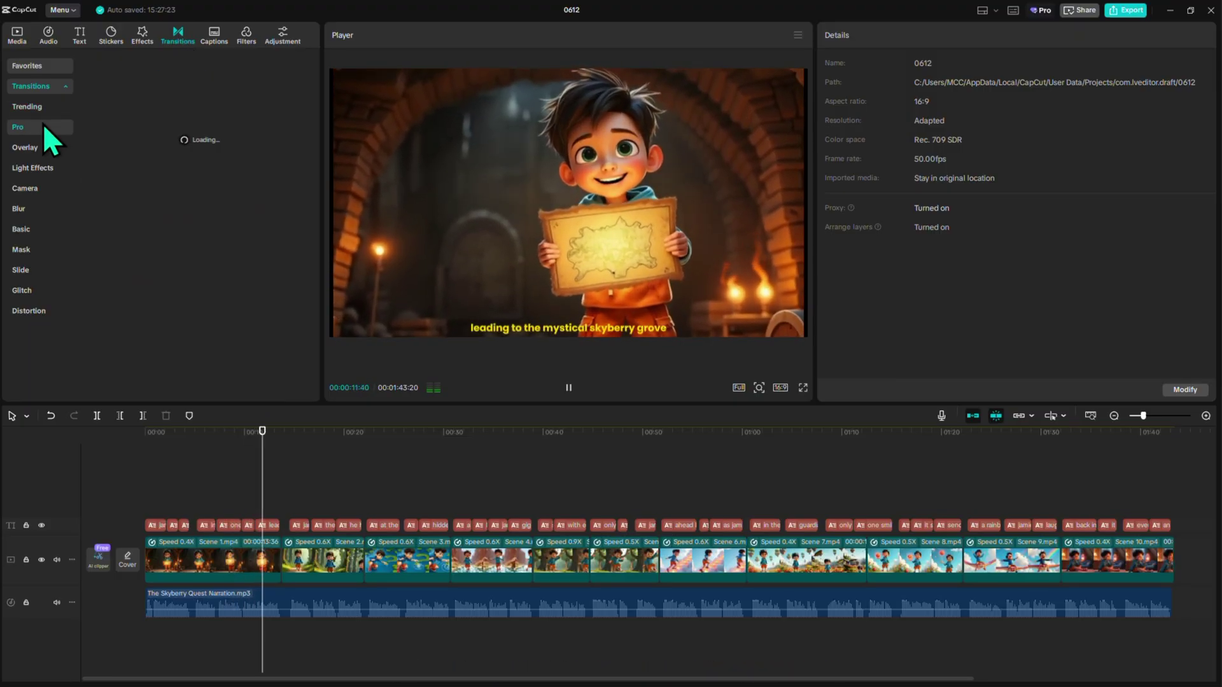
{"action": "left_click", "coordinate": [35, 148]}
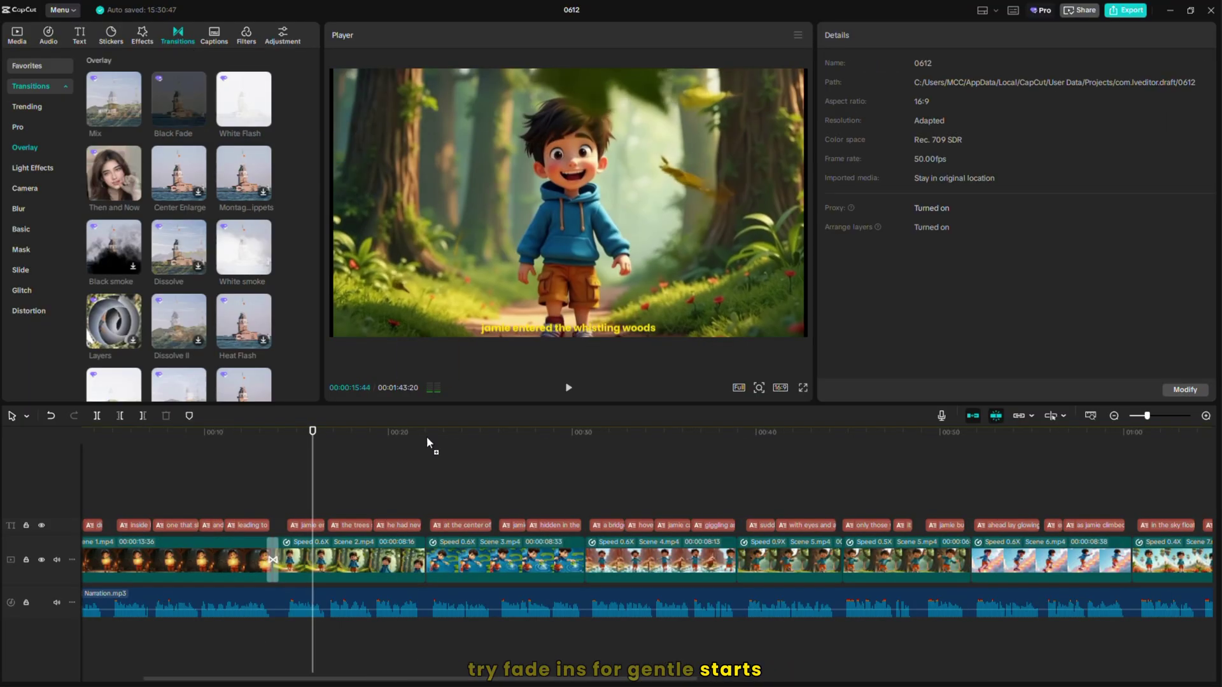
{"action": "left_click_drag", "start_coordinate": [428, 444], "coordinate": [424, 559]}
{"action": "left_click_drag", "start_coordinate": [191, 105], "coordinate": [584, 560]}
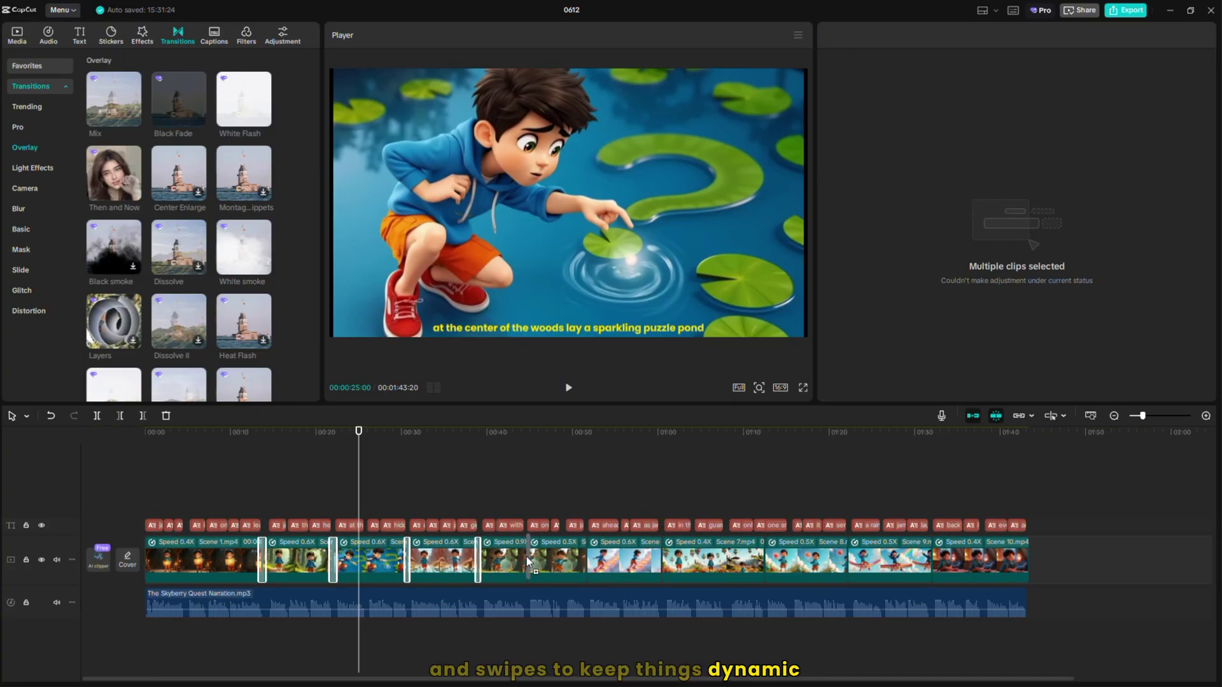
{"action": "left_click", "coordinate": [652, 534]}
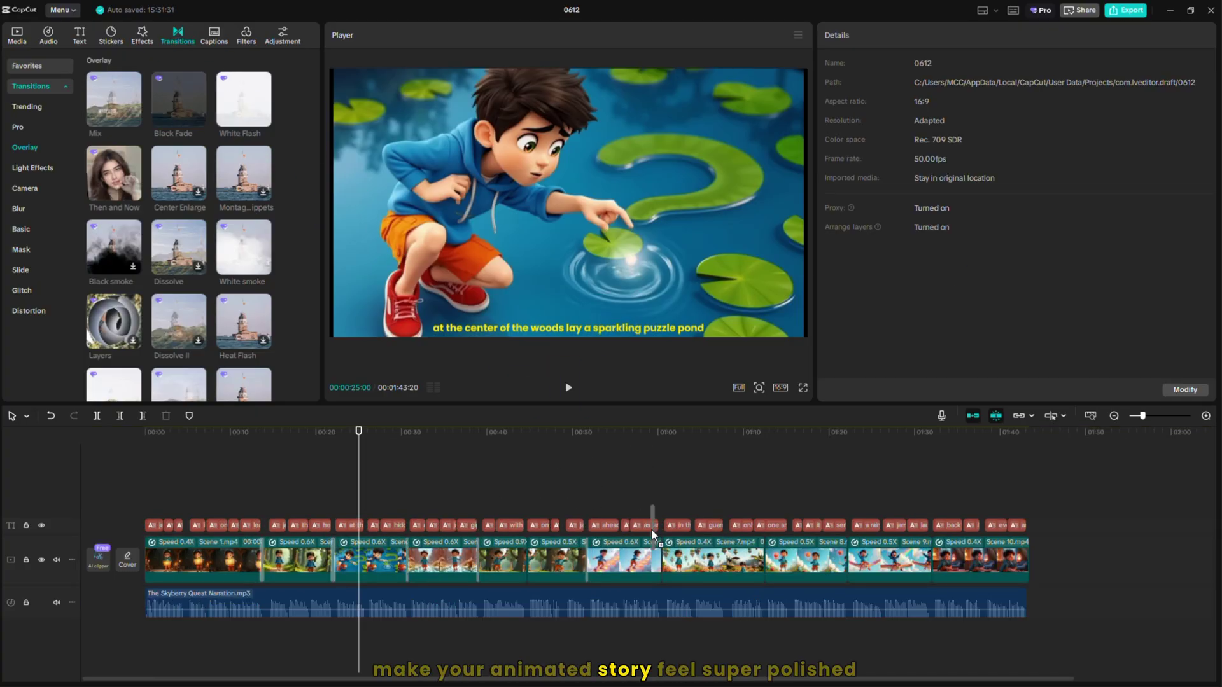
{"action": "left_click_drag", "start_coordinate": [652, 533], "coordinate": [653, 535]}
{"action": "left_click_drag", "start_coordinate": [185, 109], "coordinate": [792, 599]}
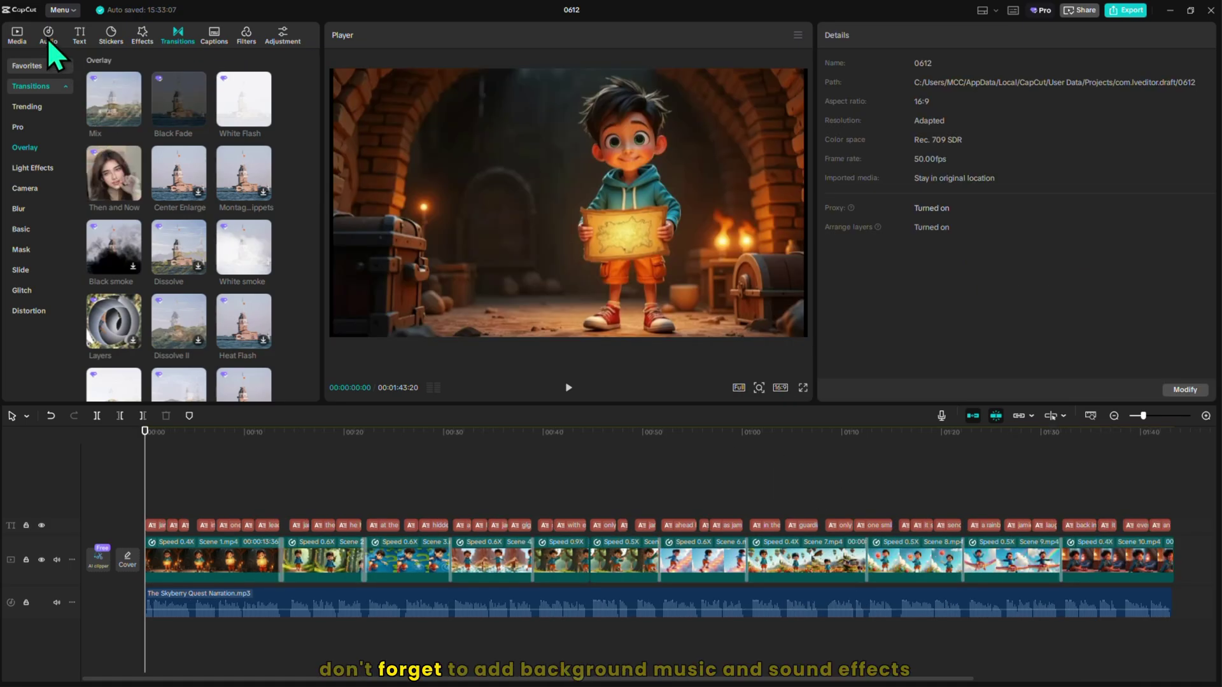
Add a kids story music track and lower its volume to -14.7dB.
{"action": "left_click", "coordinate": [49, 39]}
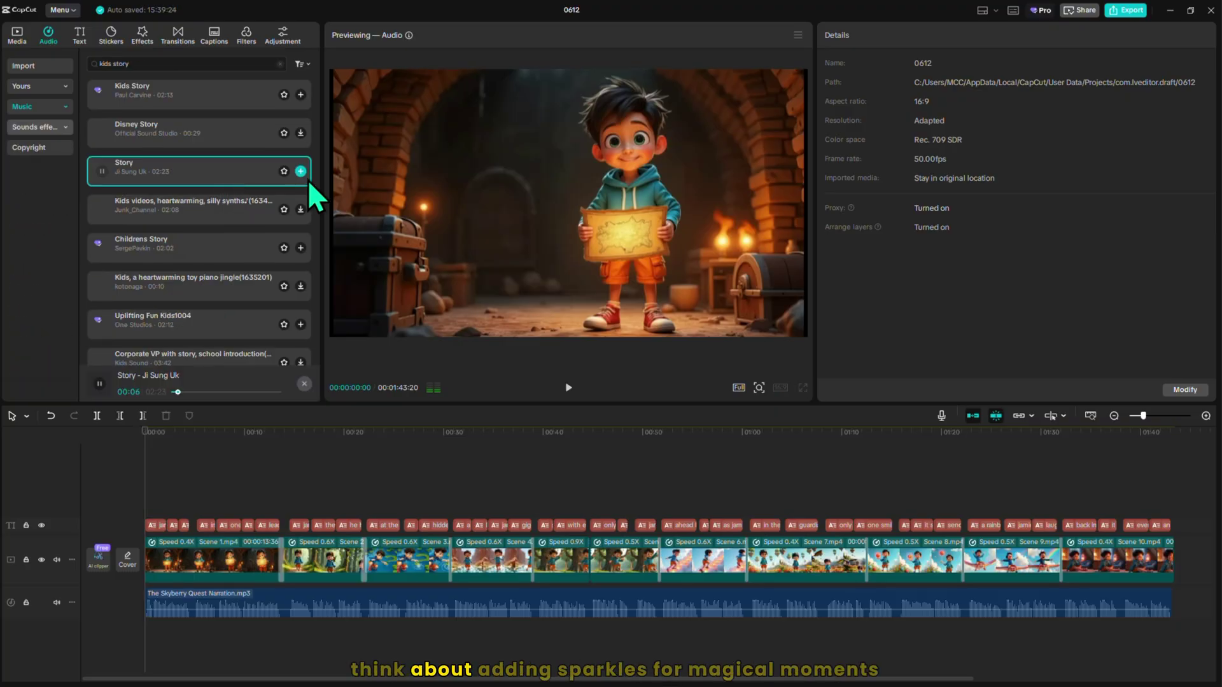
{"action": "left_click", "coordinate": [302, 172]}
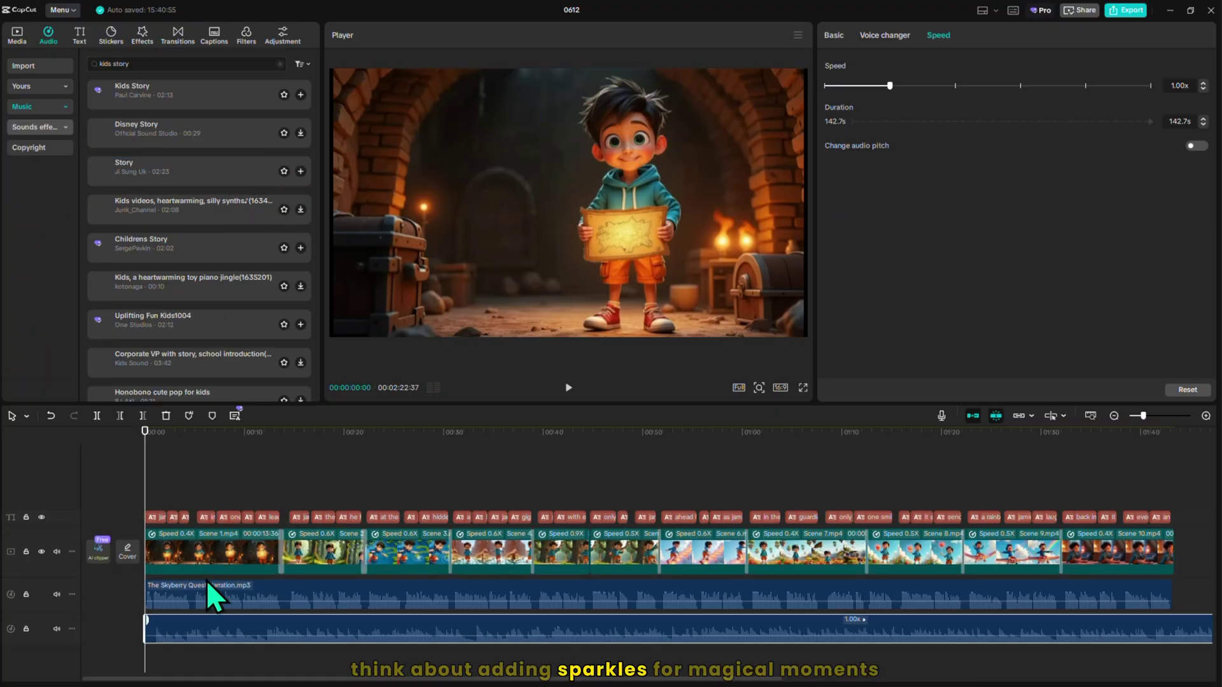
{"action": "left_click_drag", "start_coordinate": [301, 616], "coordinate": [300, 641]}
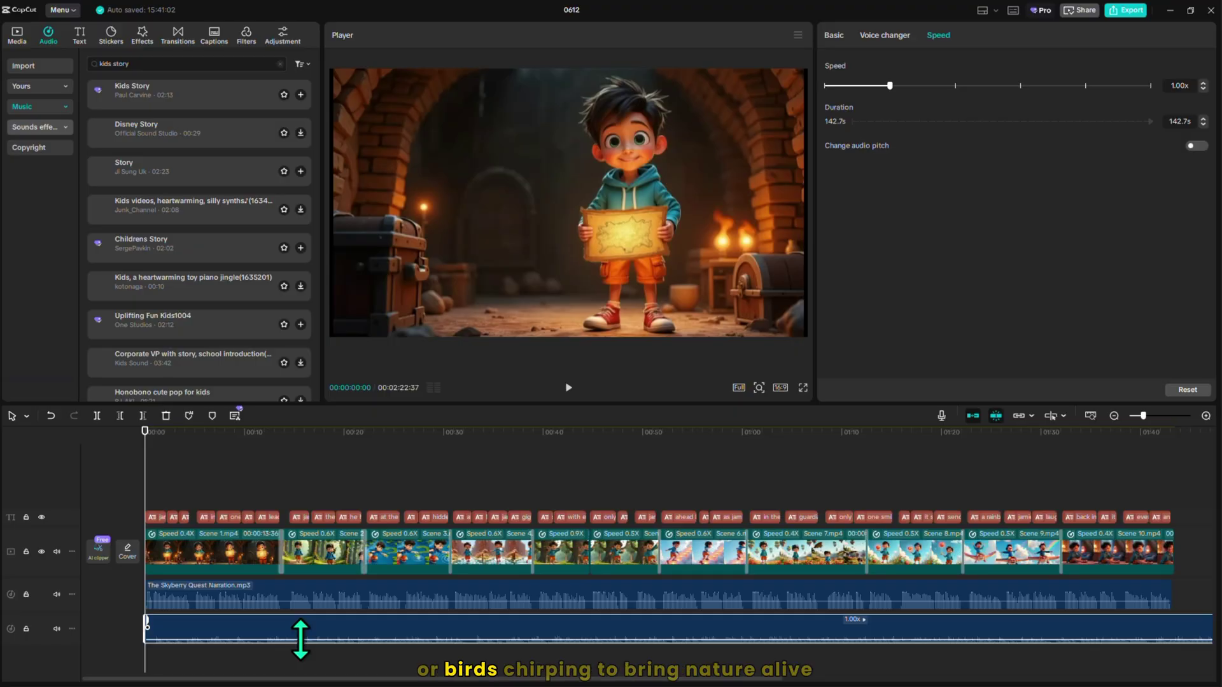
{"action": "left_click", "coordinate": [280, 471]}
Search sound effects for footstep, then play the edited video from the start.
{"action": "left_click", "coordinate": [37, 126]}
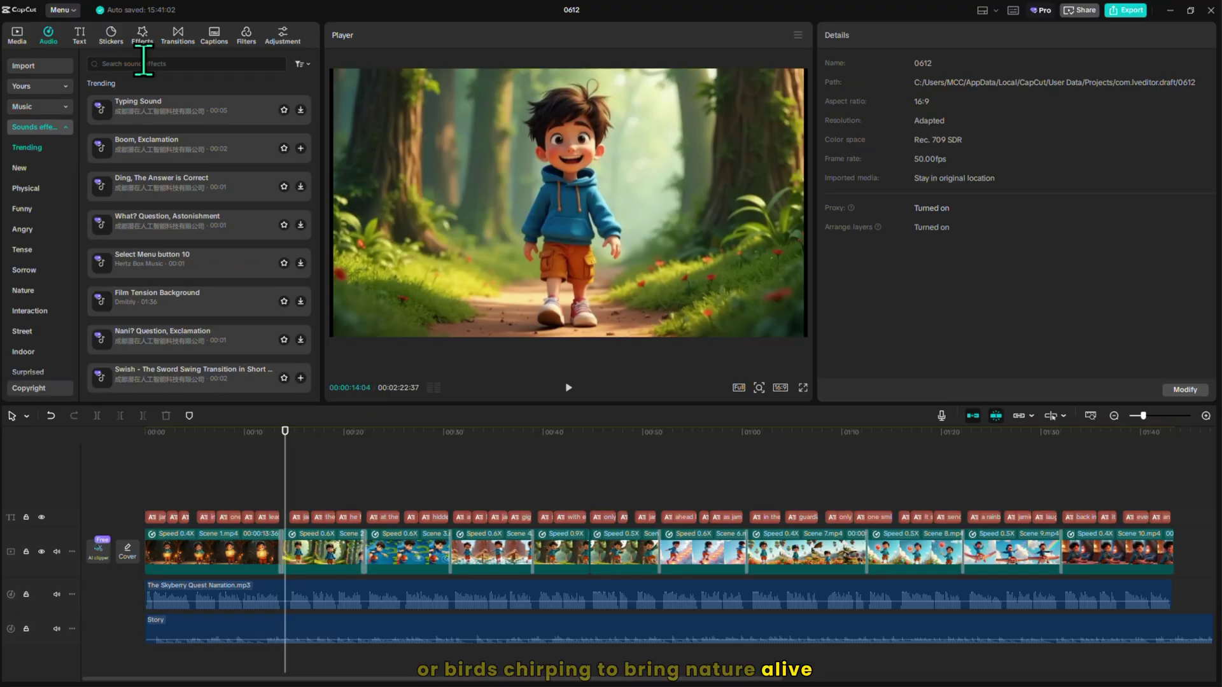
{"action": "left_click", "coordinate": [173, 64]}
{"action": "left_click", "coordinate": [120, 115]}
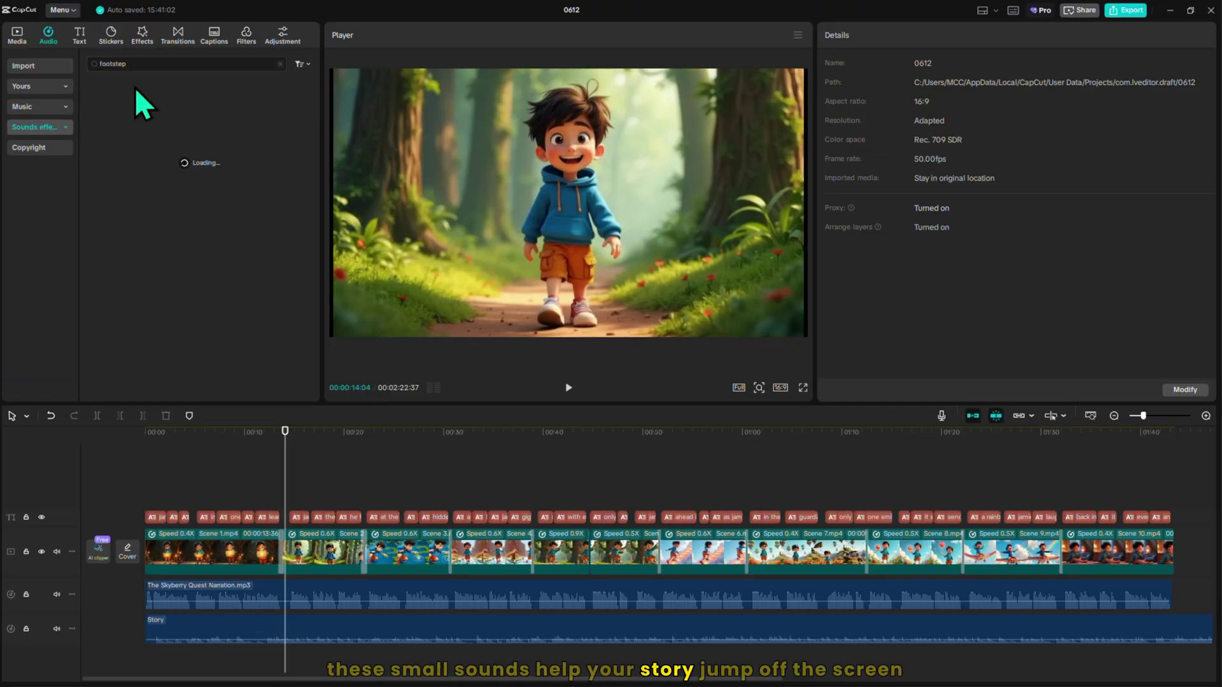
{"action": "left_click", "coordinate": [156, 483]}
{"action": "key", "text": "space"}
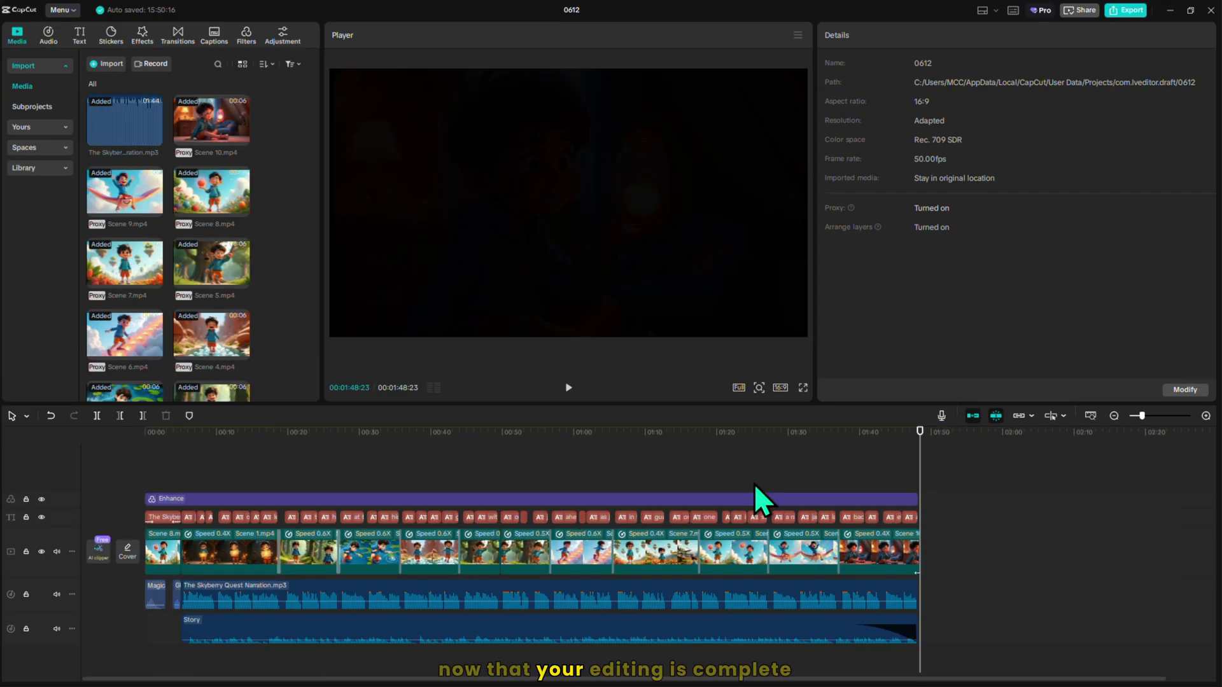
Scrub through the finished video, then export it as 'The Skyberry Quest' at 4K resolution.
{"action": "left_click_drag", "start_coordinate": [754, 483], "coordinate": [137, 560]}
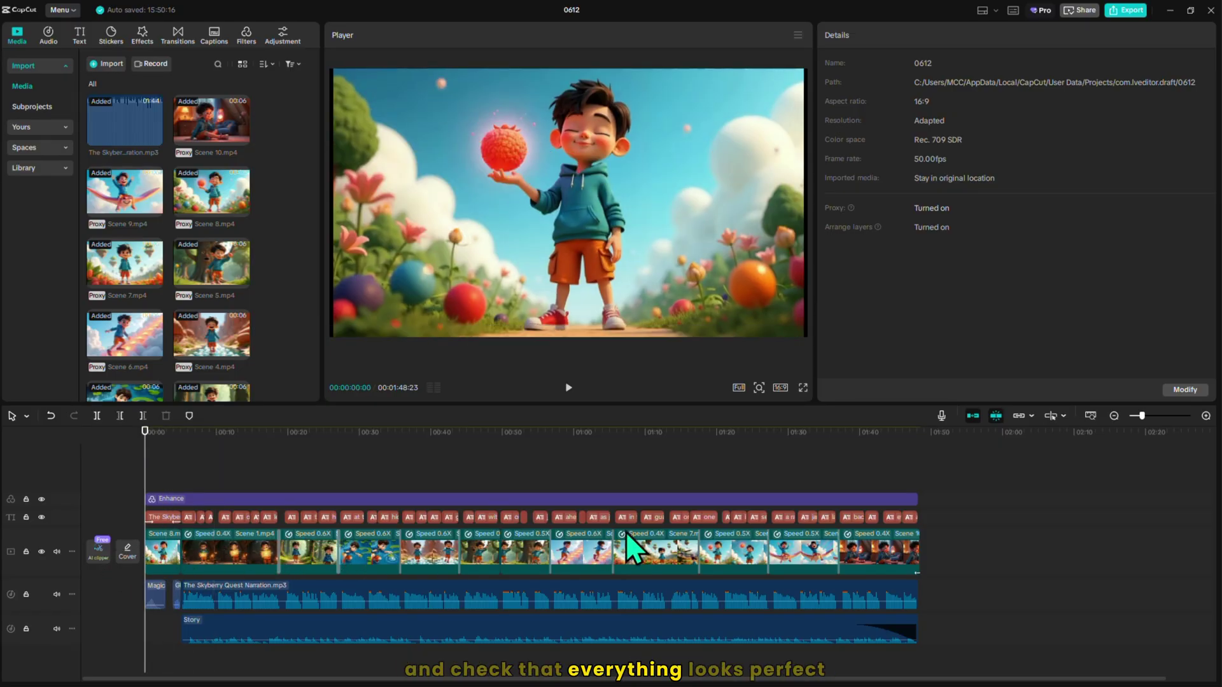
{"action": "left_click", "coordinate": [1130, 12]}
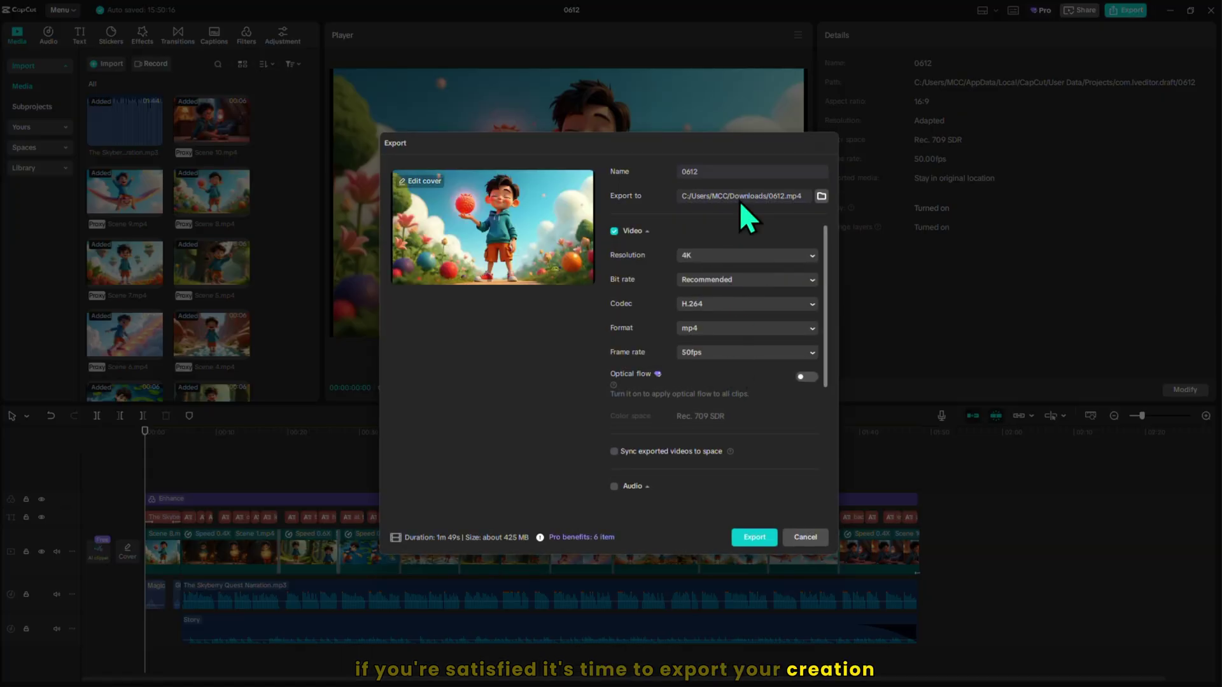
{"action": "key", "text": "ctrl+a"}
{"action": "type", "text": "The Skyb"}
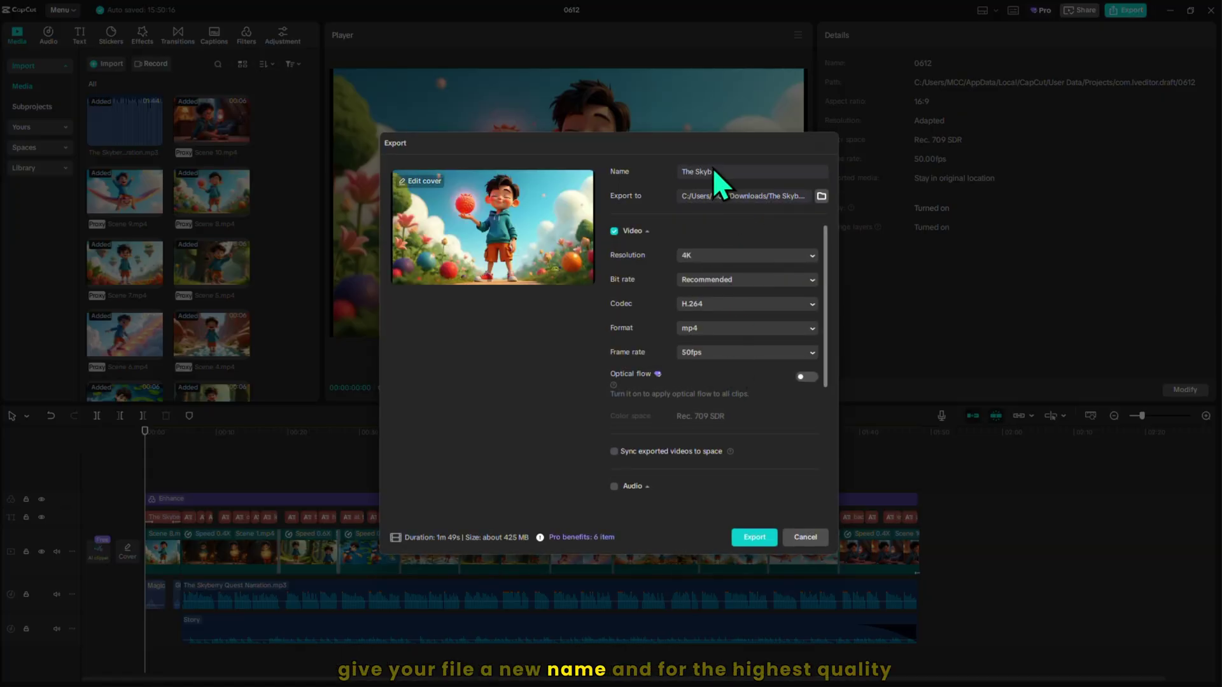
{"action": "left_click", "coordinate": [764, 257]}
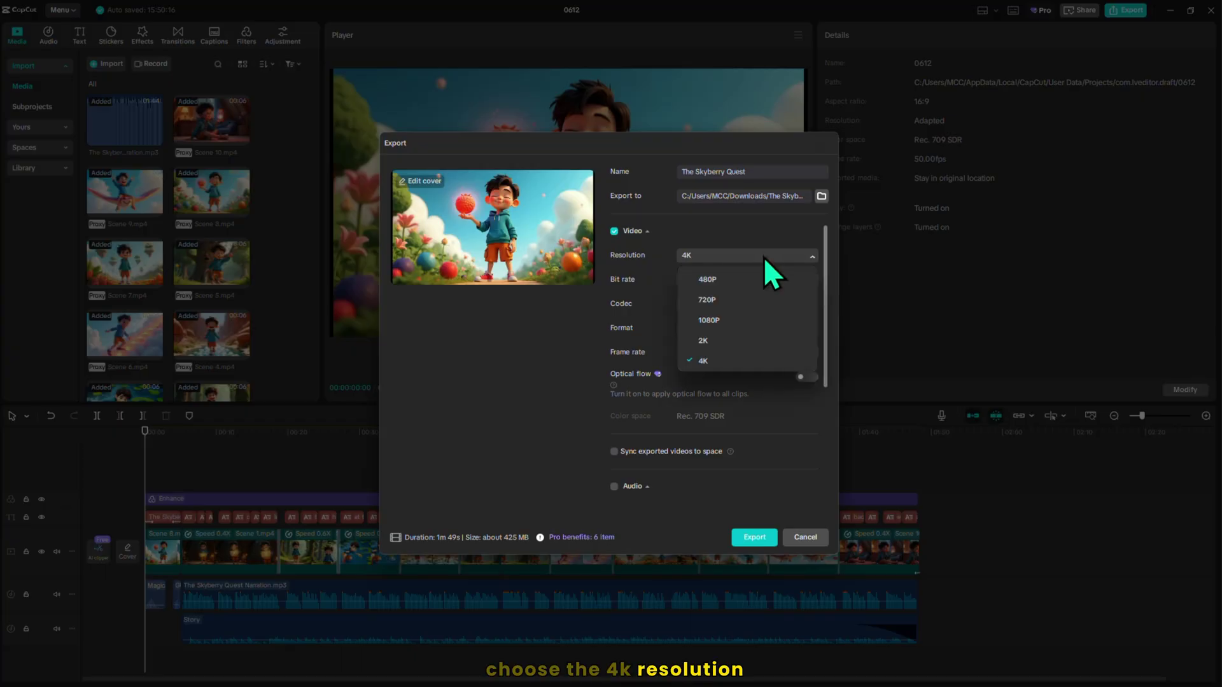
{"action": "left_click", "coordinate": [753, 361]}
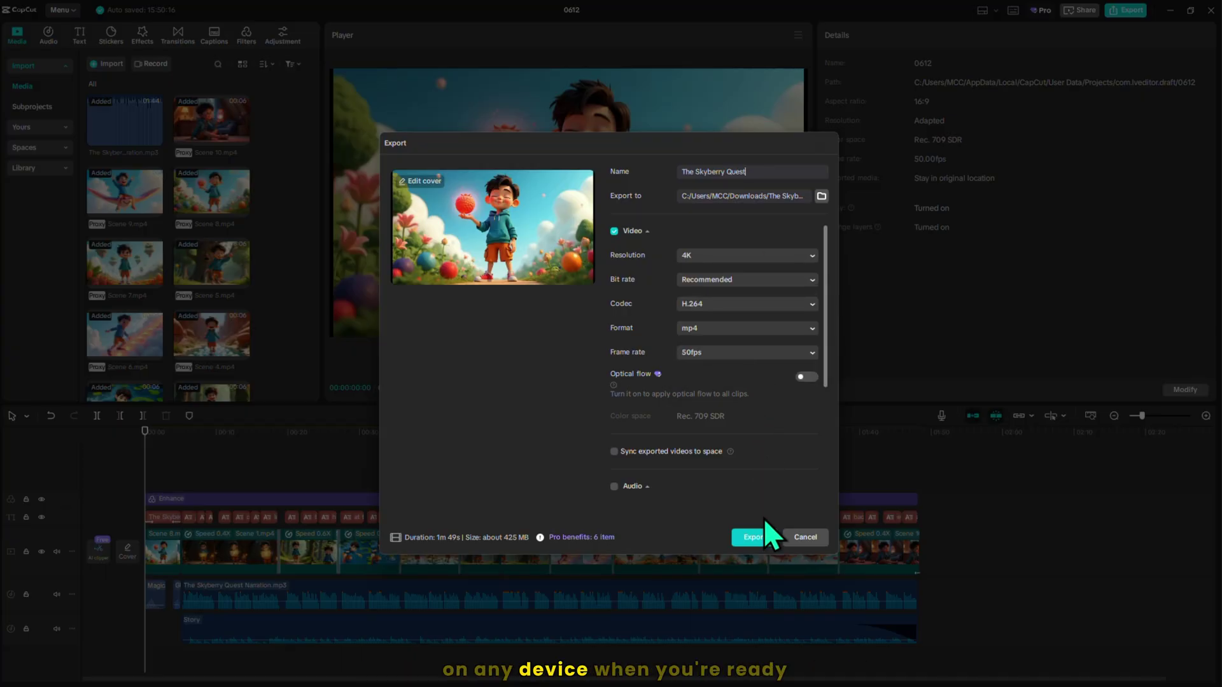
{"action": "left_click", "coordinate": [762, 540]}
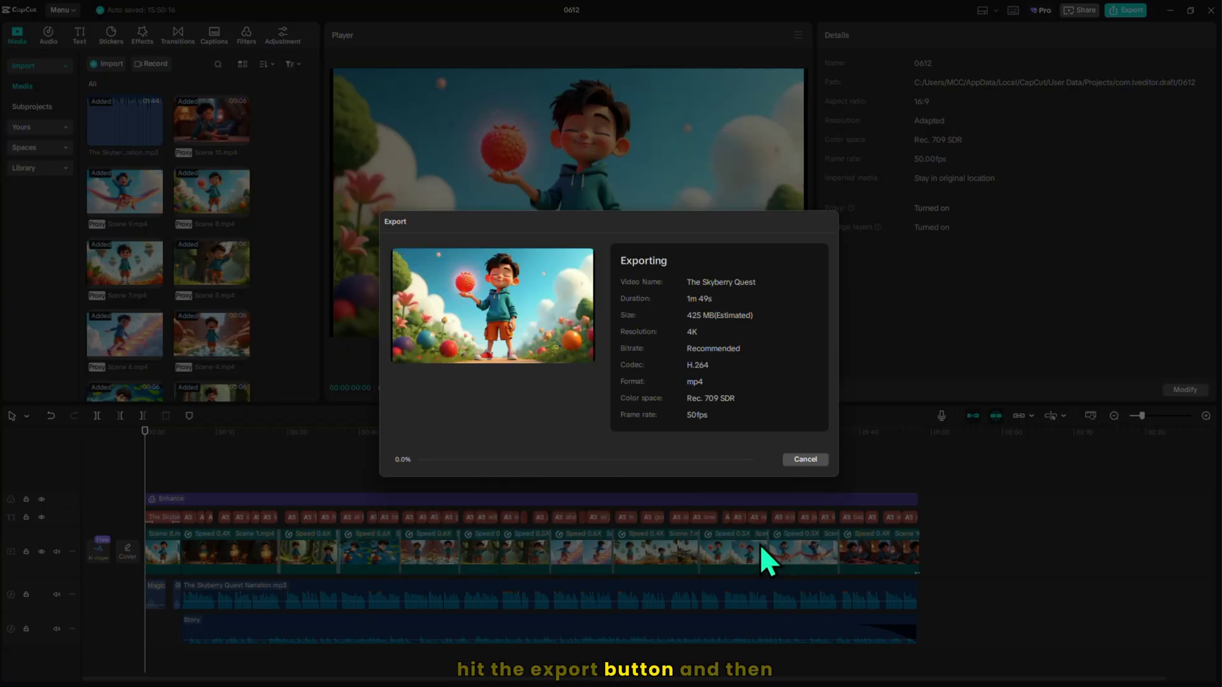